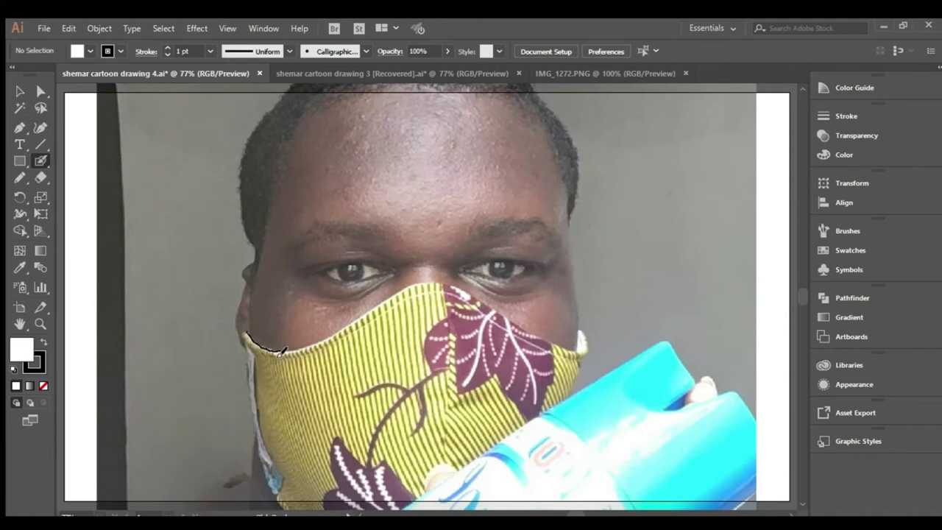
Pencil a black curve along the mask's top edge, then zoom to 200% on the eyes.
left_click_drag(576, 352, 258, 343)
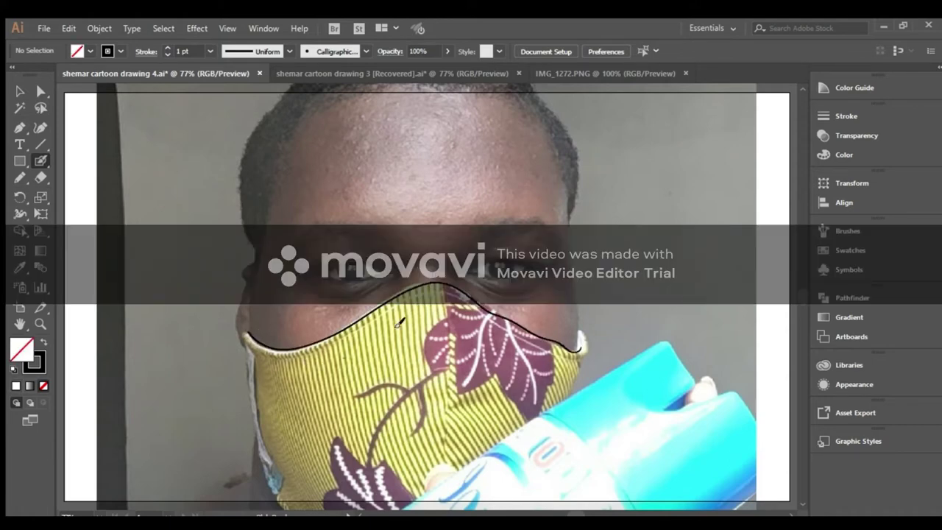
left_click_drag(246, 334, 272, 348)
left_click_drag(335, 335, 406, 285)
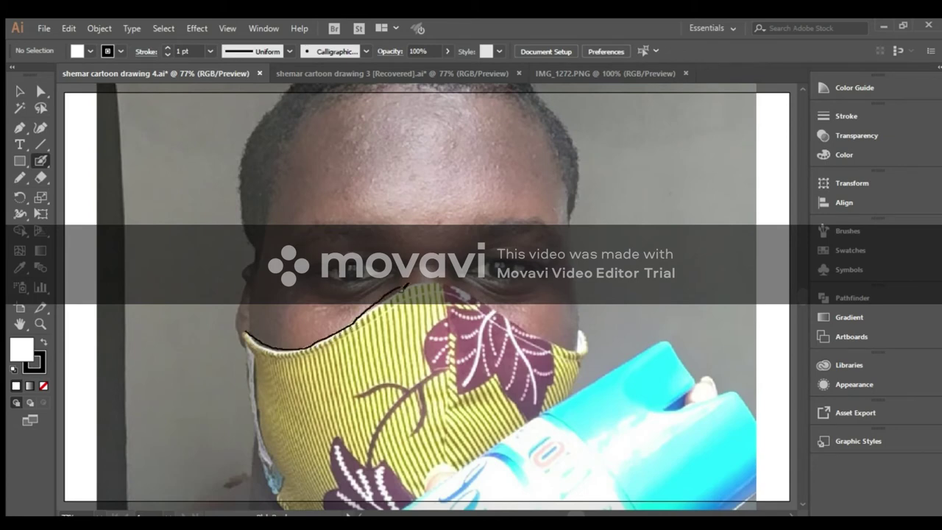
left_click_drag(473, 294, 521, 325)
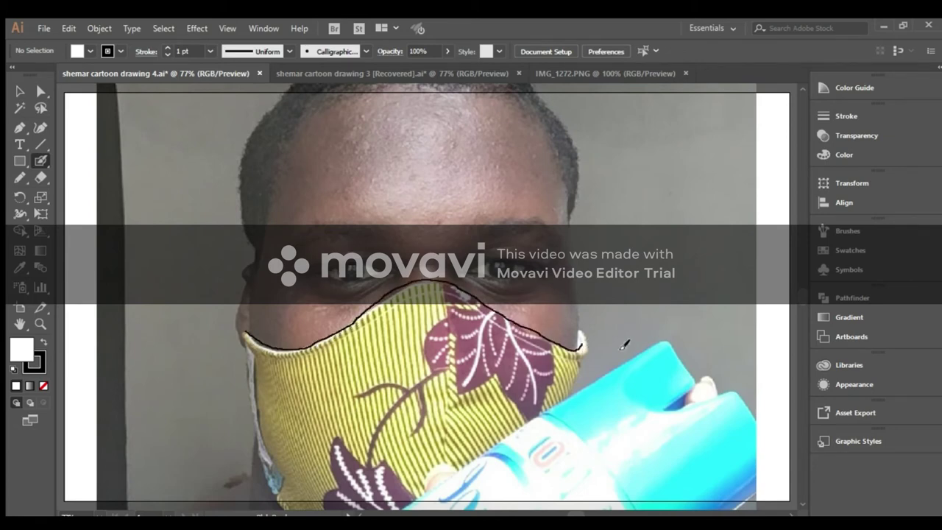
key("z")
left_click_drag(327, 263, 384, 310)
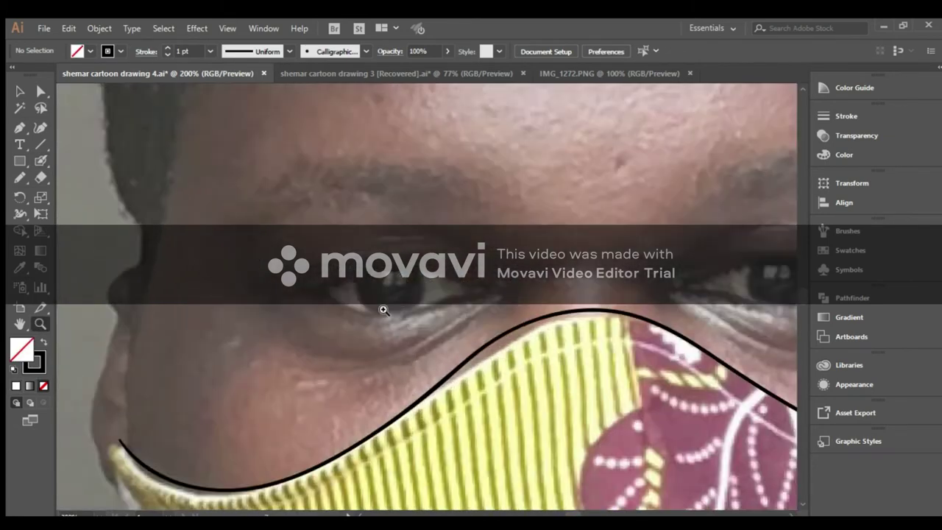
Adjust the mask outline's anchors near the nose so the curve hugs the fabric edge.
key("a")
left_click(477, 352)
mouse_move(484, 362)
left_mouse_down()
mouse_move(526, 329)
mouse_move(518, 322)
left_mouse_up()
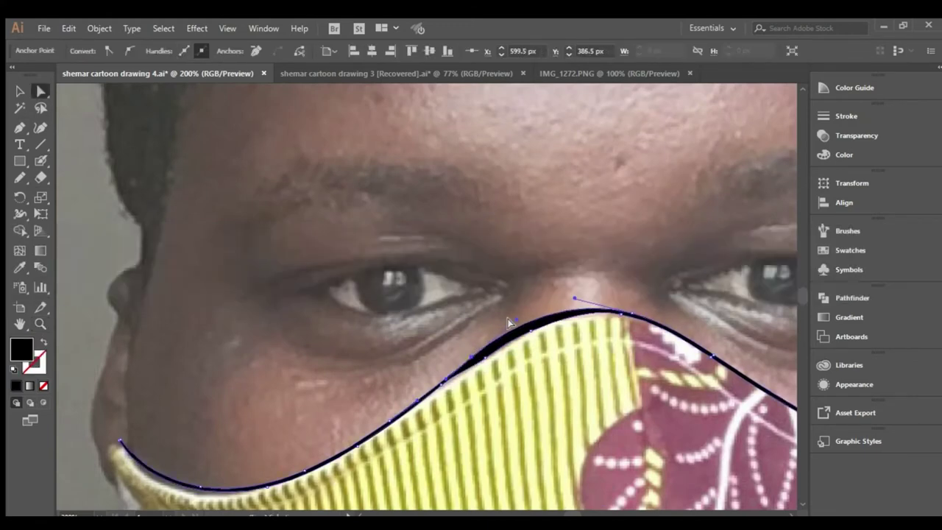
left_click(442, 377)
left_click(464, 361)
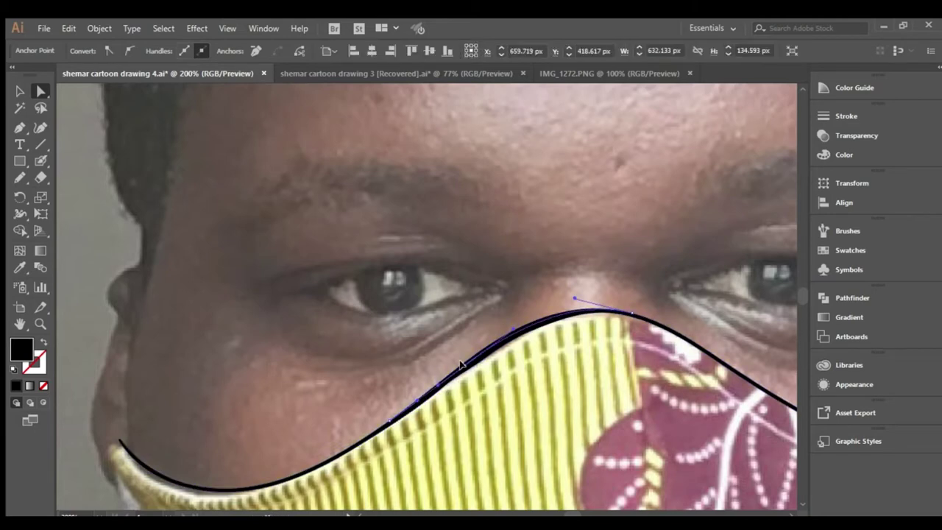
left_click(516, 374)
left_click(41, 160)
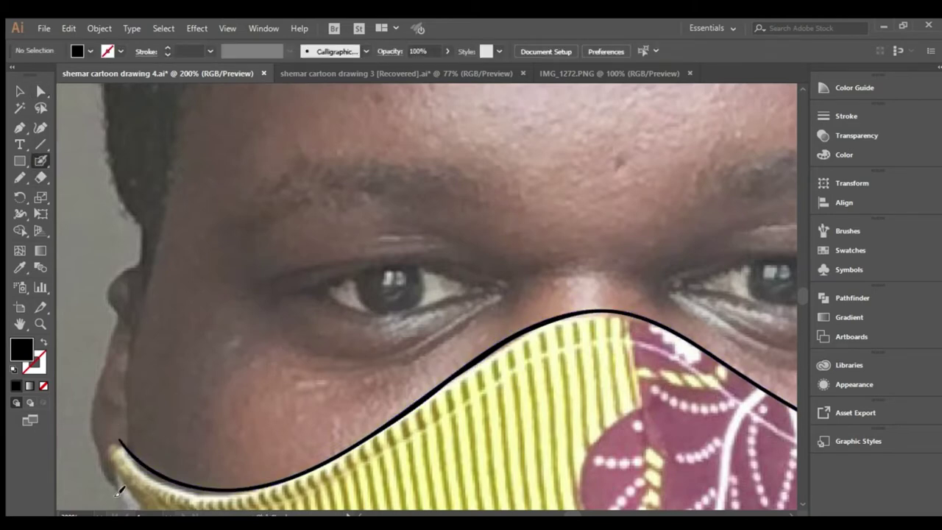
key("shift+x")
Draw the left cheek contour and the left eye's upper and lower eyelids.
left_click_drag(103, 479, 143, 261)
left_click_drag(289, 294, 434, 267)
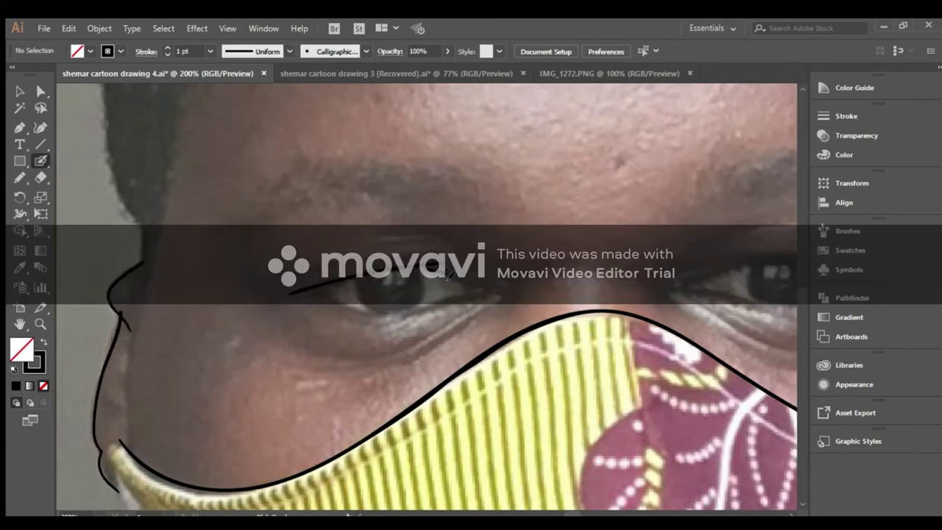
key("ctrl+z")
key("ctrl+z")
left_click_drag(325, 291, 474, 295)
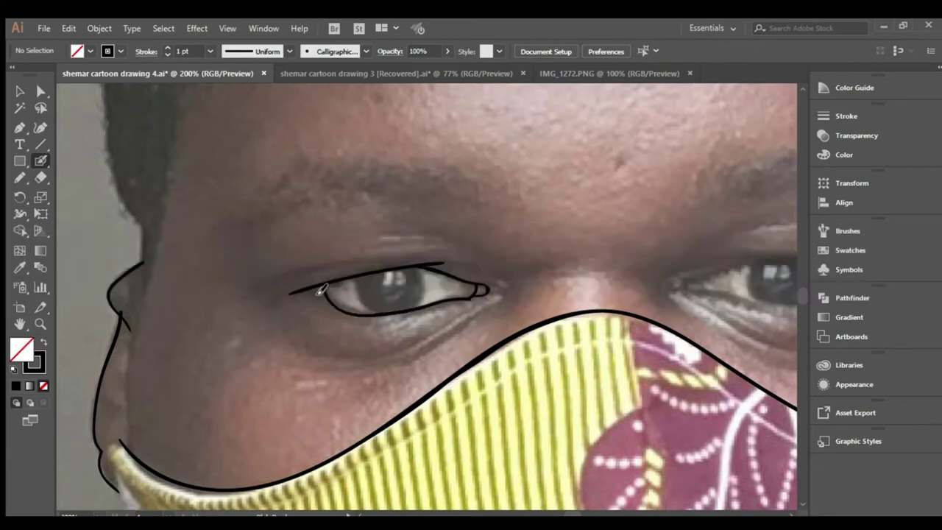
scroll(588, 368, "right", 5)
scroll(418, 295, "right", 2)
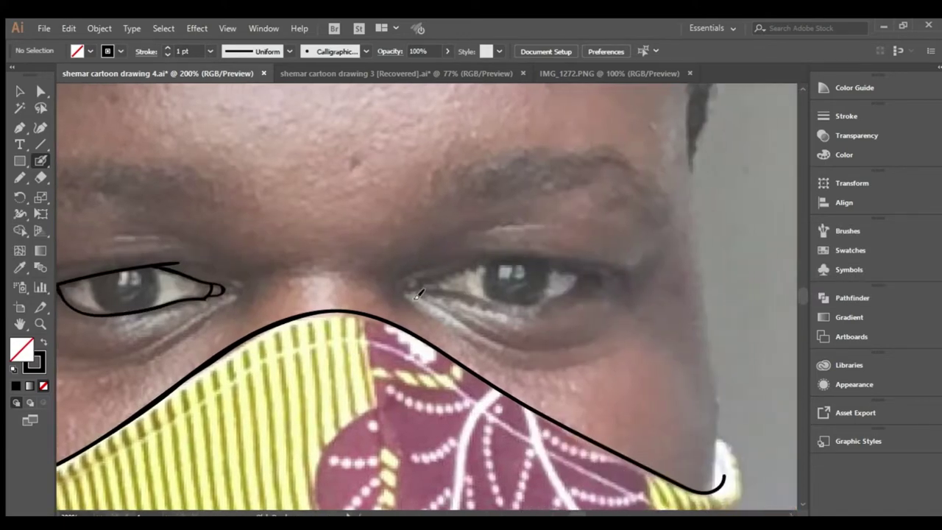
Draw the right eye's upper and lower eyelids plus a curve beneath it.
left_click_drag(480, 268, 600, 279)
left_click_drag(416, 289, 480, 269)
left_click_drag(416, 290, 480, 268)
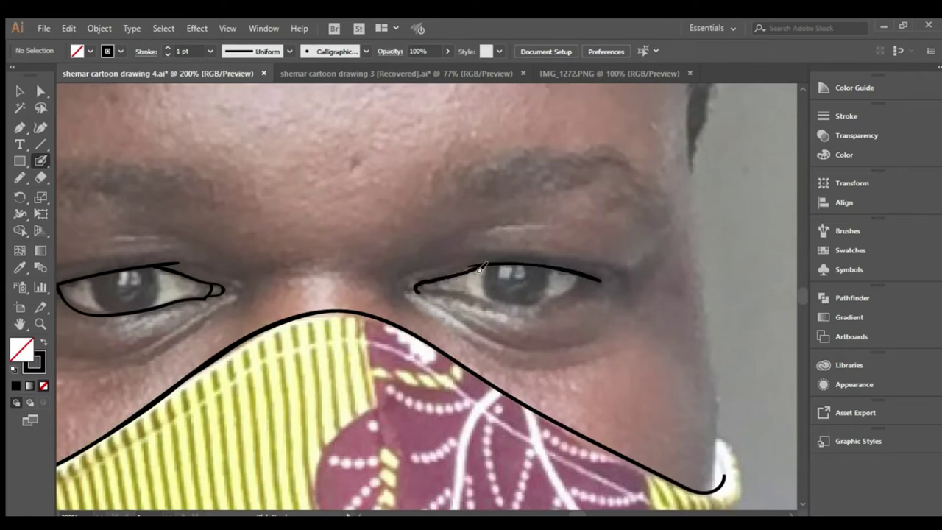
mouse_move(417, 289)
left_mouse_down()
mouse_move(480, 296)
mouse_move(573, 280)
left_mouse_up()
key("ctrl+z")
mouse_move(416, 289)
left_mouse_down()
mouse_move(547, 309)
mouse_move(583, 279)
left_mouse_up()
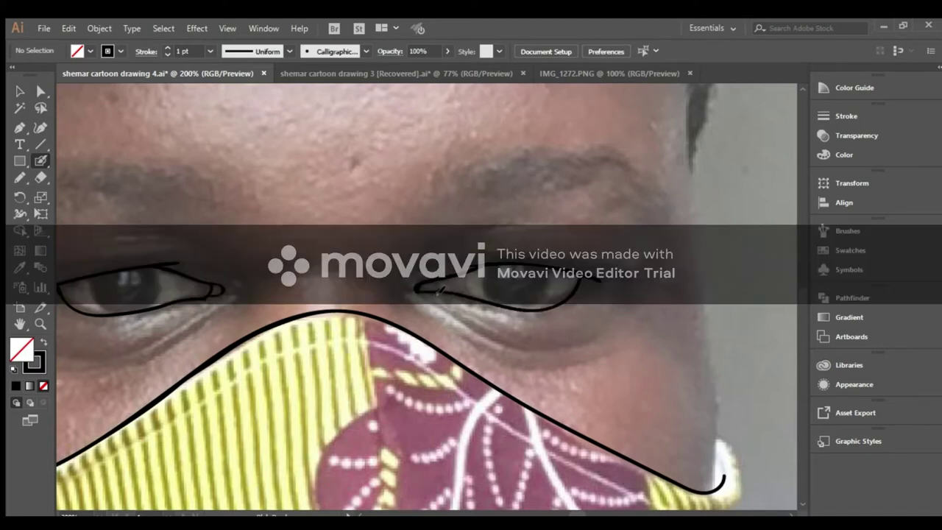
left_click_drag(458, 259, 604, 270)
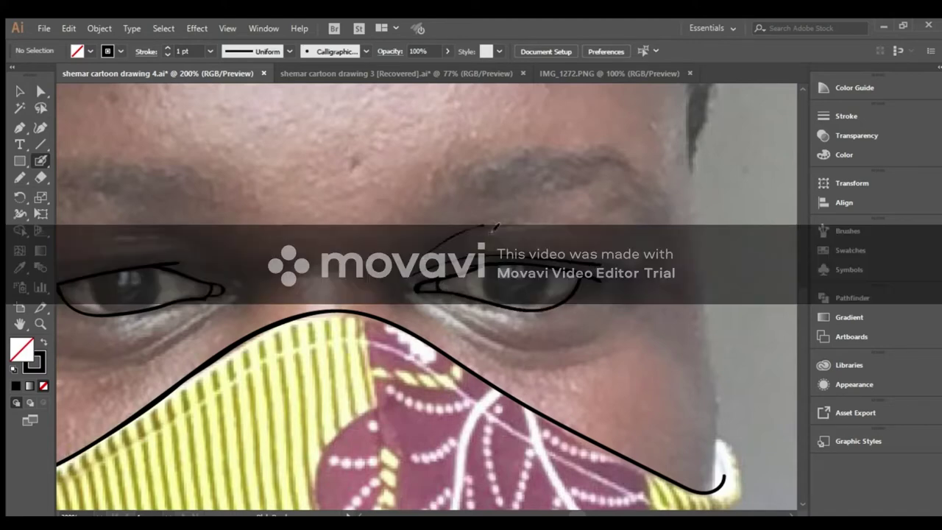
left_click_drag(433, 310, 580, 365)
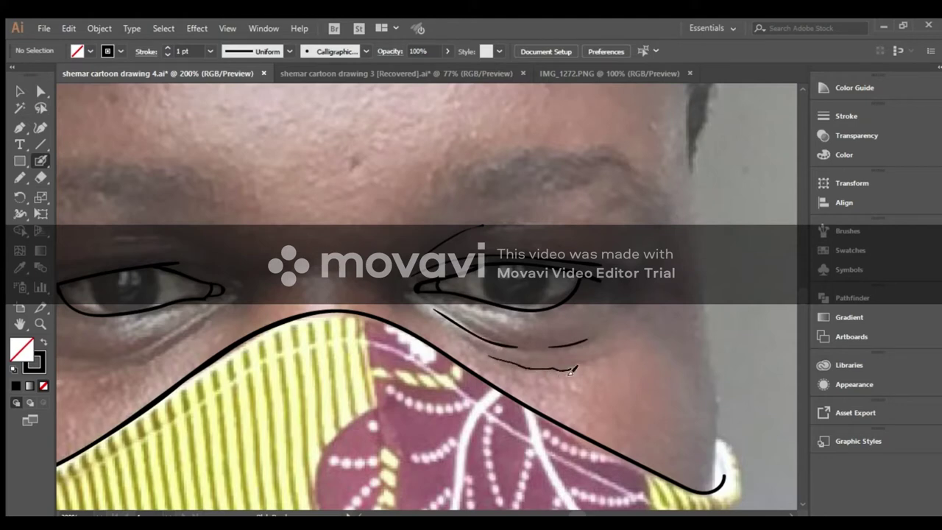
Add under-eye bag lines, brow creases over the left eye, and a long left cheek line.
left_click_drag(114, 298, 312, 275)
mouse_move(237, 249)
left_mouse_down()
mouse_move(412, 221)
mouse_move(460, 244)
left_mouse_up()
left_click_drag(395, 195, 452, 220)
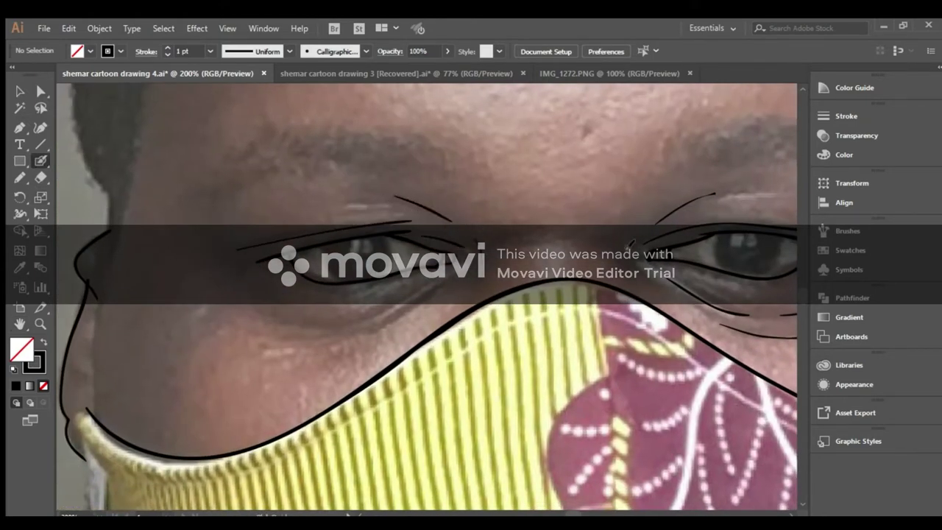
mouse_move(268, 315)
left_mouse_down()
mouse_move(310, 326)
mouse_move(427, 286)
left_mouse_up()
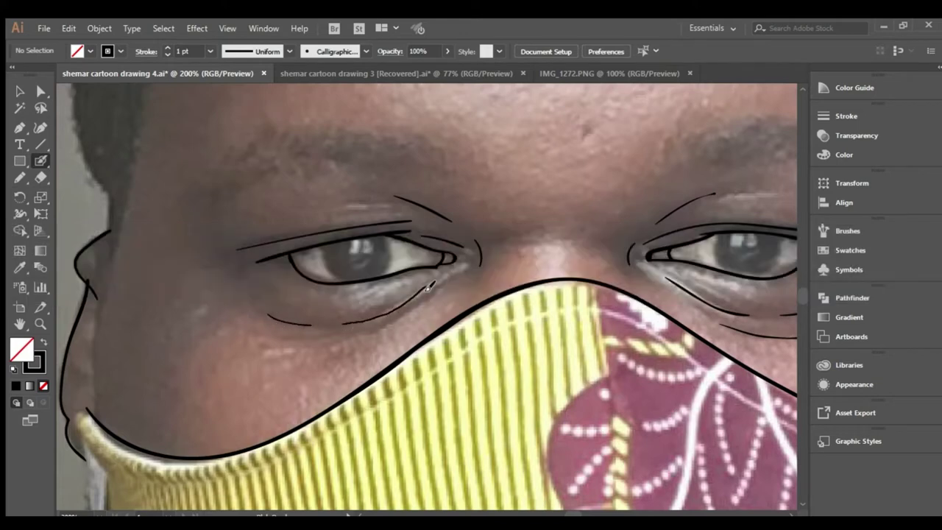
left_click_drag(318, 335, 390, 318)
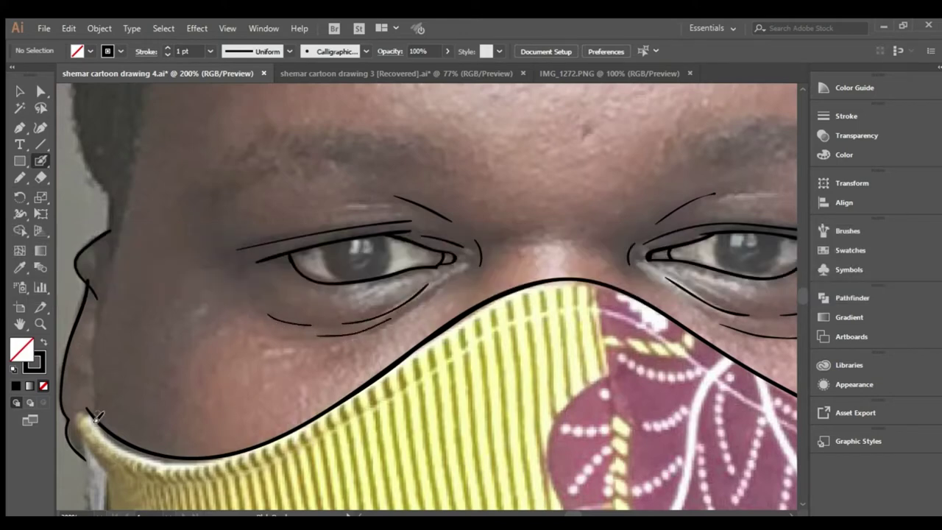
mouse_move(94, 413)
left_mouse_down()
mouse_move(97, 320)
mouse_move(125, 193)
left_mouse_up()
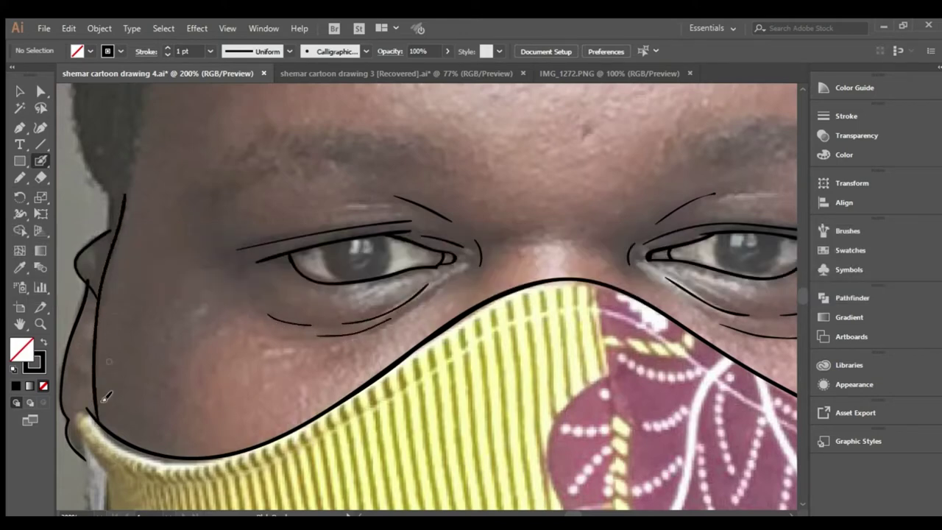
scroll(679, 412, "right", 5)
Outline the right cheek running up from the mask's end.
scroll(679, 412, "right", 2)
left_click_drag(662, 453, 639, 100)
scroll(798, 503, "down", 5)
mouse_move(135, 215)
left_mouse_down()
mouse_move(171, 189)
mouse_move(318, 146)
mouse_move(604, 310)
mouse_move(699, 284)
mouse_move(671, 235)
left_mouse_up()
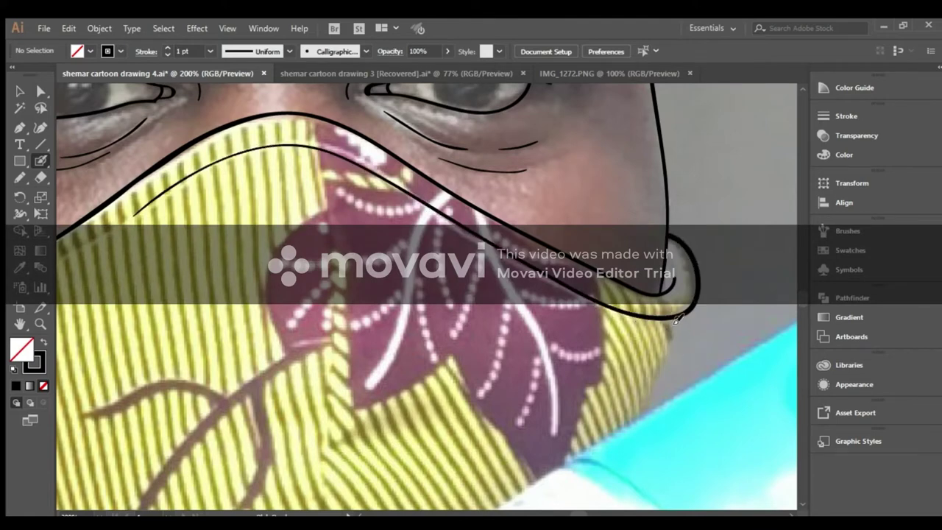
mouse_move(671, 324)
left_mouse_down()
mouse_move(645, 418)
mouse_move(675, 318)
left_mouse_up()
key("ctrl+z")
Draw the mask's left corner and an inner line along its top edge, then zoom out to 150%.
left_click(20, 324)
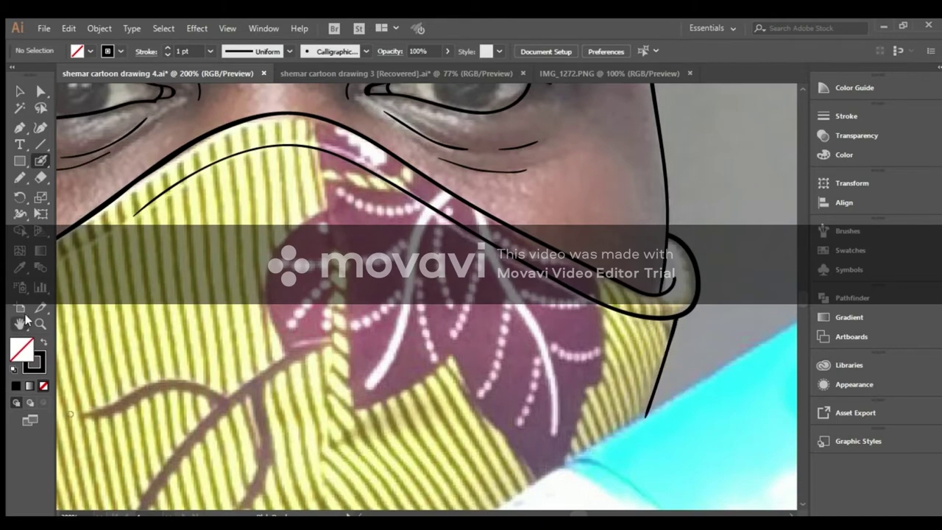
left_click_drag(123, 311, 412, 317)
left_click(40, 160)
left_click_drag(220, 249, 226, 200)
mouse_move(219, 237)
left_mouse_down()
mouse_move(265, 264)
mouse_move(398, 263)
mouse_move(564, 164)
left_mouse_up()
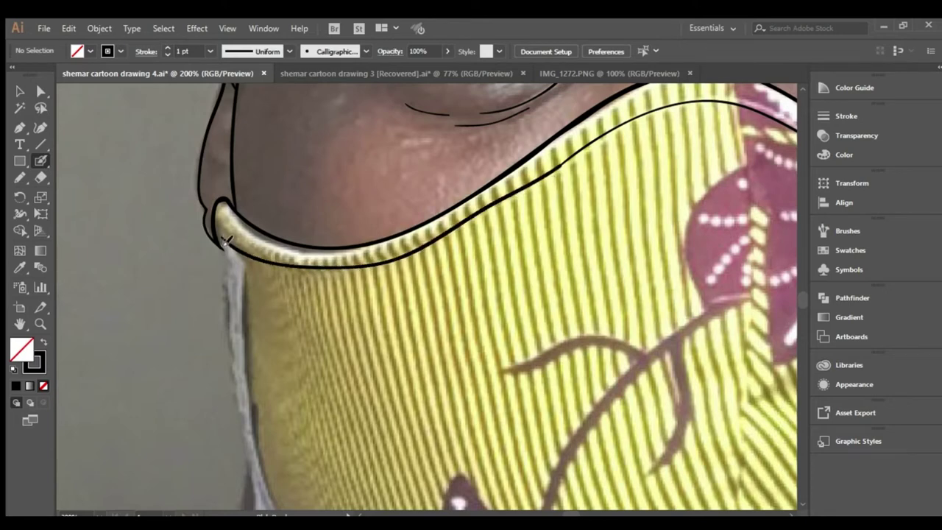
scroll(801, 504, "down", 3)
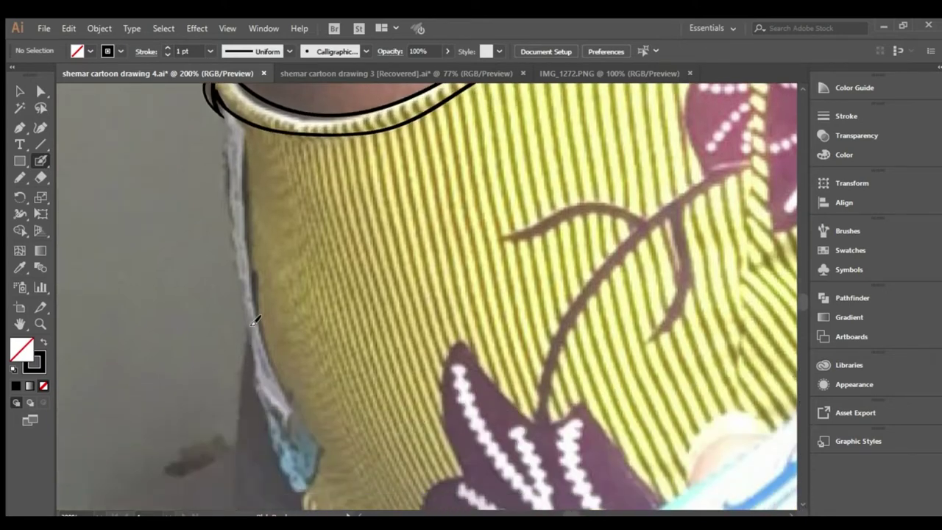
key("ctrl+minus")
scroll(800, 506, "down", 1)
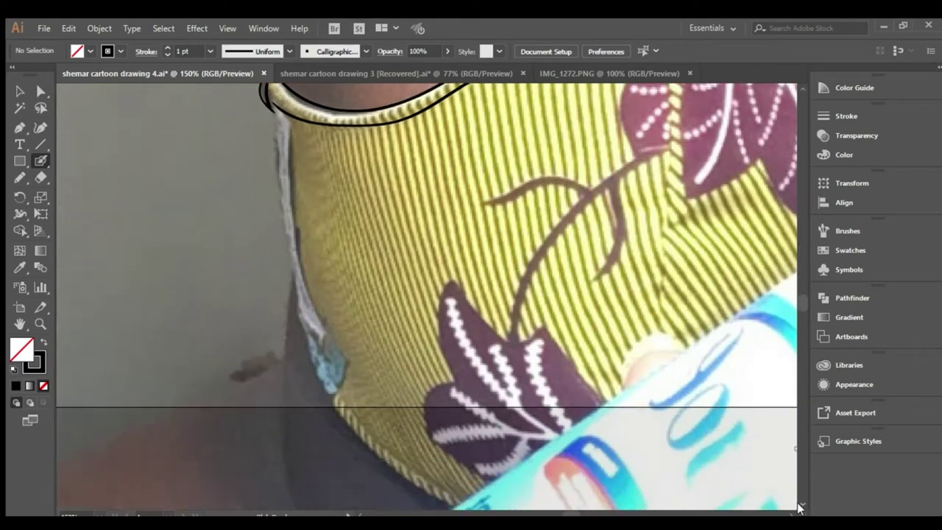
Trace the mask's left side in a long black stroke.
scroll(802, 508, "down", 1)
mouse_move(458, 491)
left_mouse_down()
mouse_move(411, 464)
mouse_move(344, 399)
mouse_move(296, 299)
mouse_move(266, 84)
left_mouse_up()
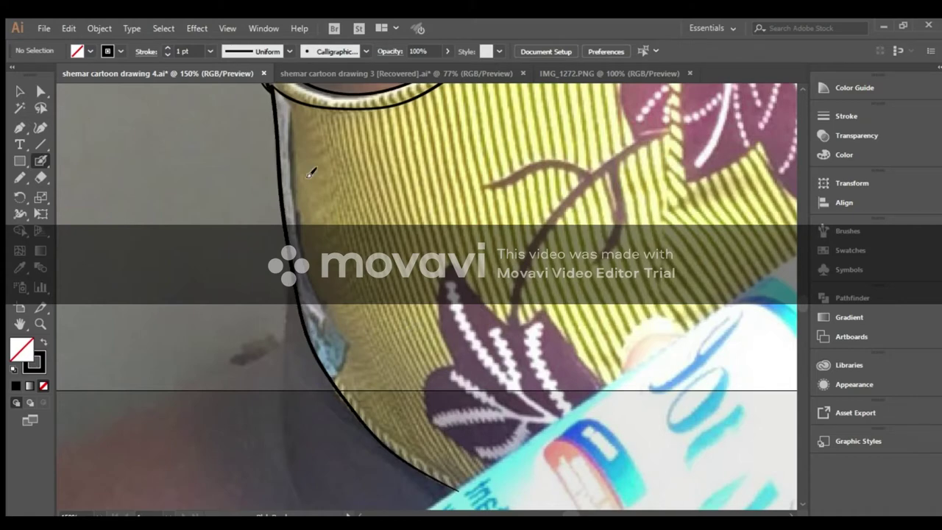
scroll(796, 87, "up", 5)
scroll(796, 87, "up", 5)
scroll(796, 87, "up", 5)
scroll(792, 505, "left", 1)
scroll(792, 505, "left", 5)
scroll(792, 505, "left", 5)
scroll(797, 505, "down", 2)
scroll(797, 505, "down", 5)
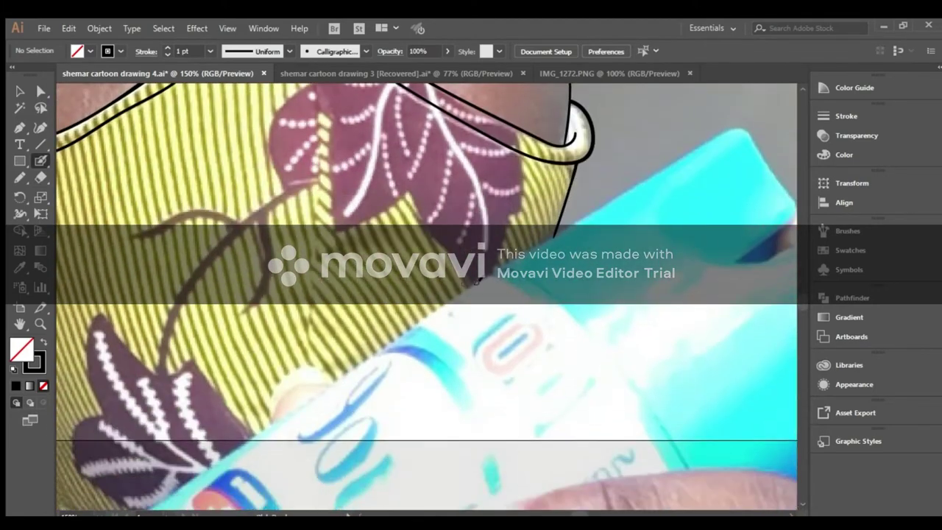
Outline the thumb, the can's upper edge, its cap and the hand holding it.
mouse_move(272, 421)
left_mouse_down()
mouse_move(309, 384)
mouse_move(330, 404)
left_mouse_up()
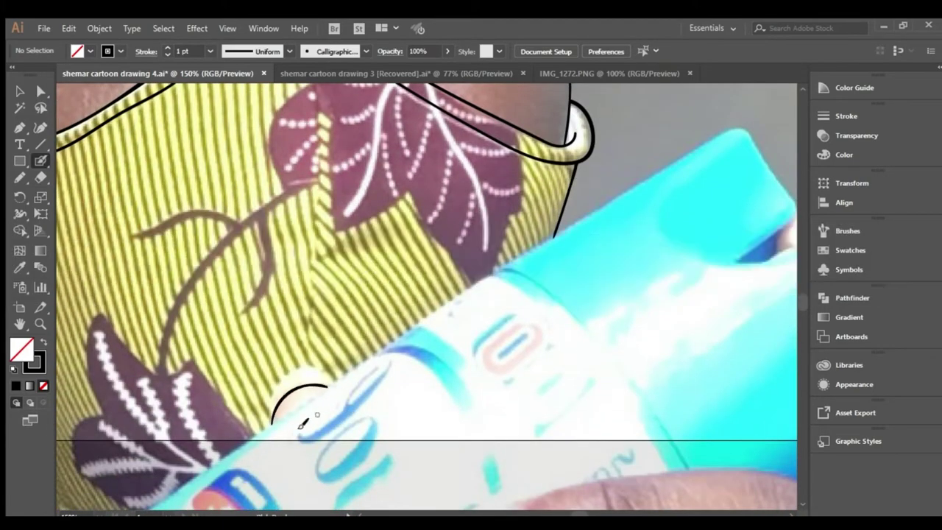
mouse_move(274, 427)
left_mouse_down()
mouse_move(540, 246)
mouse_move(720, 138)
mouse_move(750, 137)
left_mouse_up()
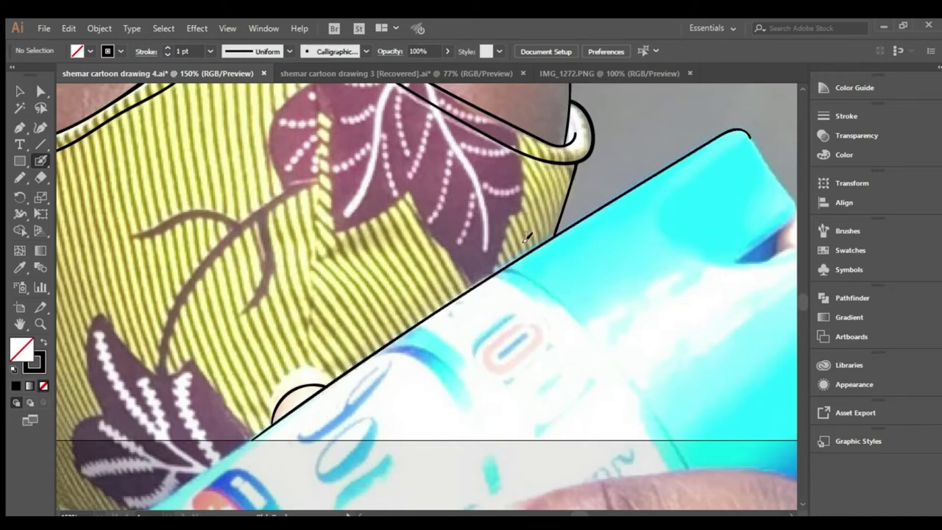
scroll(787, 510, "right", 3)
mouse_move(554, 261)
left_mouse_down()
mouse_move(583, 243)
mouse_move(613, 193)
mouse_move(565, 134)
left_mouse_up()
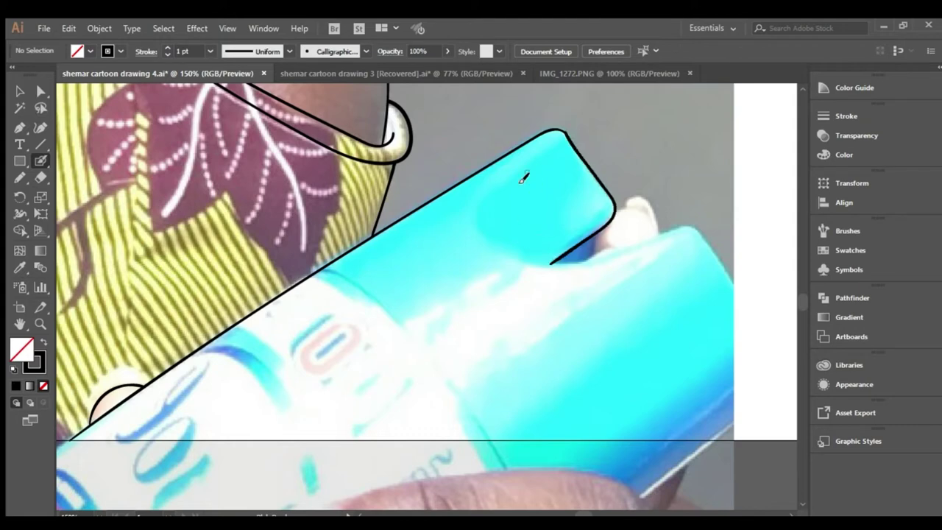
mouse_move(524, 166)
left_mouse_down()
mouse_move(489, 254)
mouse_move(600, 261)
mouse_move(697, 229)
mouse_move(641, 206)
mouse_move(642, 197)
left_mouse_up()
left_click_drag(656, 236, 656, 240)
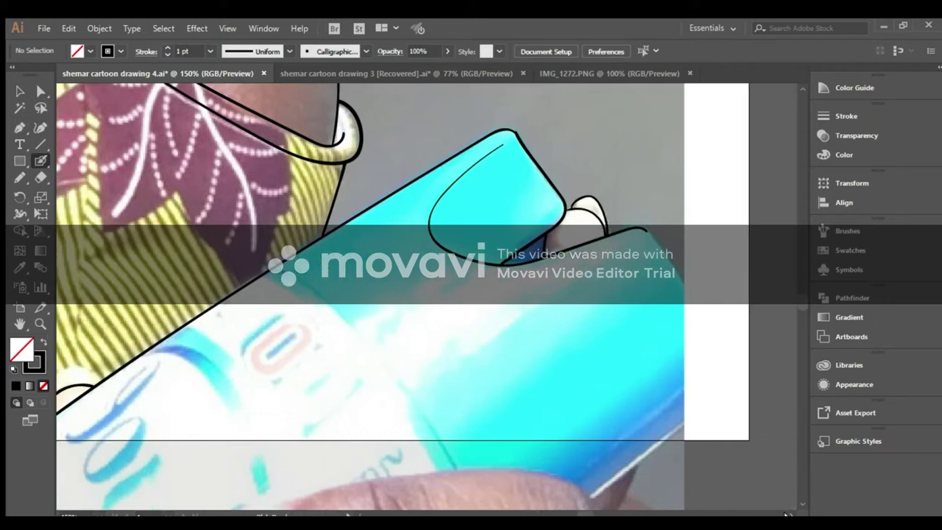
left_click_drag(792, 457, 800, 501)
mouse_move(561, 146)
left_mouse_down()
mouse_move(596, 192)
mouse_move(508, 416)
left_mouse_up()
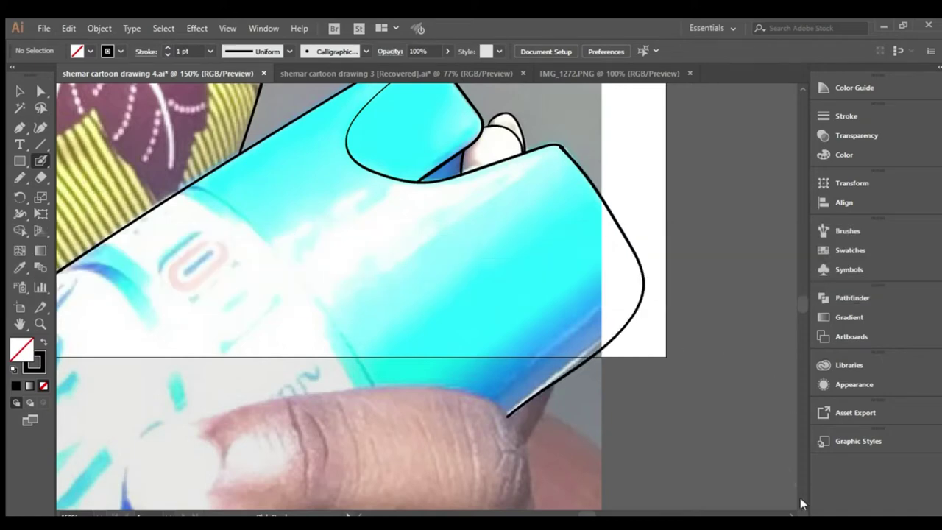
Outline the thumb tip, its underside and its upper edge.
scroll(642, 413, "down", 5)
mouse_move(200, 251)
left_mouse_down()
mouse_move(126, 301)
mouse_move(189, 372)
mouse_move(454, 370)
left_mouse_up()
mouse_move(390, 371)
left_mouse_down()
mouse_move(471, 427)
mouse_move(422, 416)
left_mouse_up()
left_click_drag(358, 412, 389, 371)
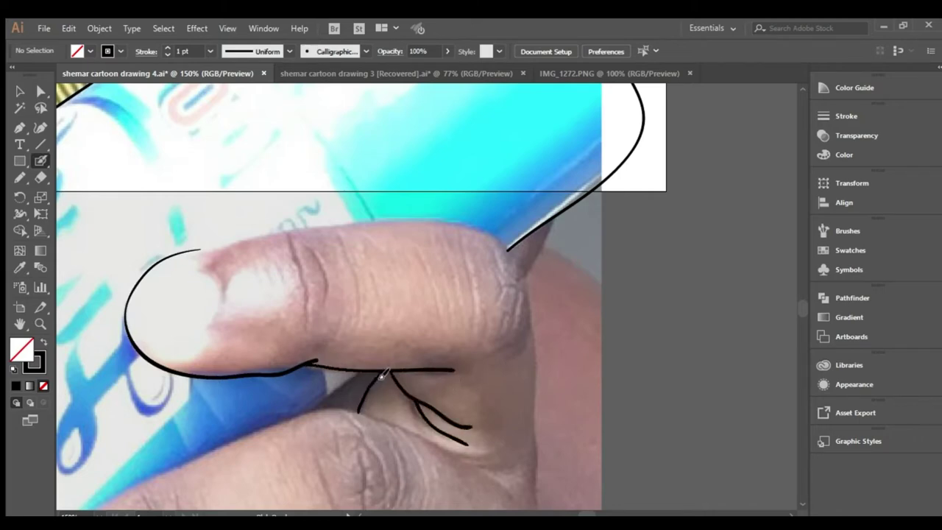
mouse_move(206, 252)
left_mouse_down()
mouse_move(346, 222)
mouse_move(486, 232)
mouse_move(529, 281)
mouse_move(532, 368)
left_mouse_up()
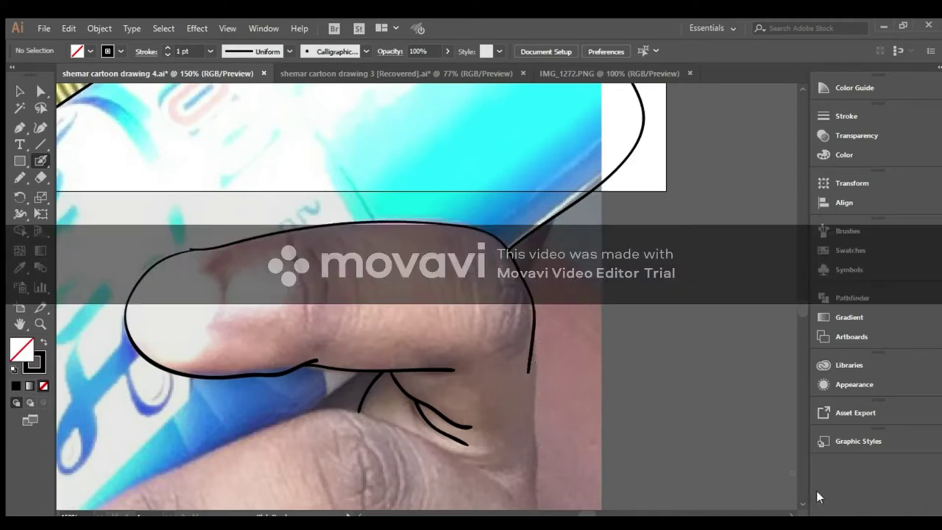
scroll(801, 503, "down", 5)
mouse_move(505, 447)
left_mouse_down()
mouse_move(537, 395)
mouse_move(550, 291)
mouse_move(530, 94)
left_mouse_up()
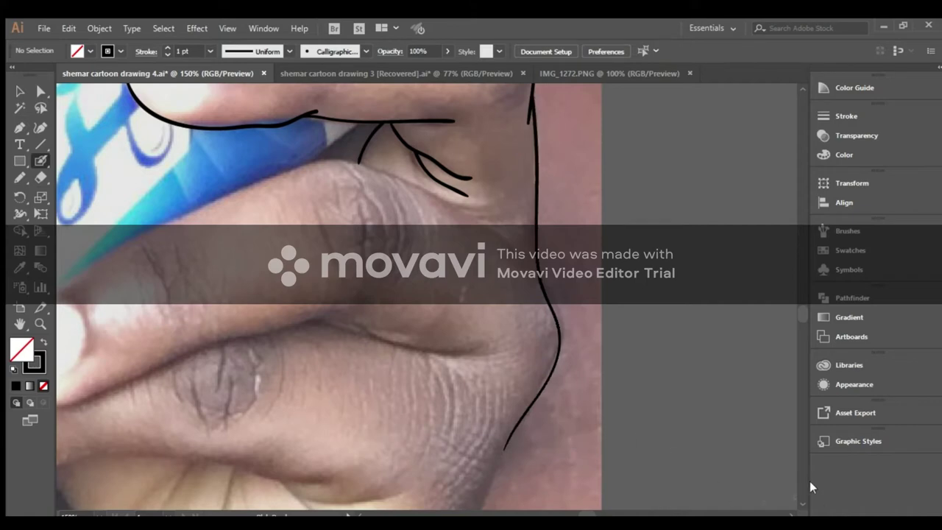
Outline the lower finger's fingernail and its top and bottom edges.
scroll(294, 412, "left", 2)
scroll(262, 327, "left", 4)
mouse_move(265, 302)
left_mouse_down()
mouse_move(209, 329)
mouse_move(225, 396)
mouse_move(291, 366)
mouse_move(326, 322)
left_mouse_up()
mouse_move(249, 304)
left_mouse_down()
mouse_move(338, 245)
mouse_move(464, 181)
mouse_move(579, 158)
mouse_move(726, 249)
left_mouse_up()
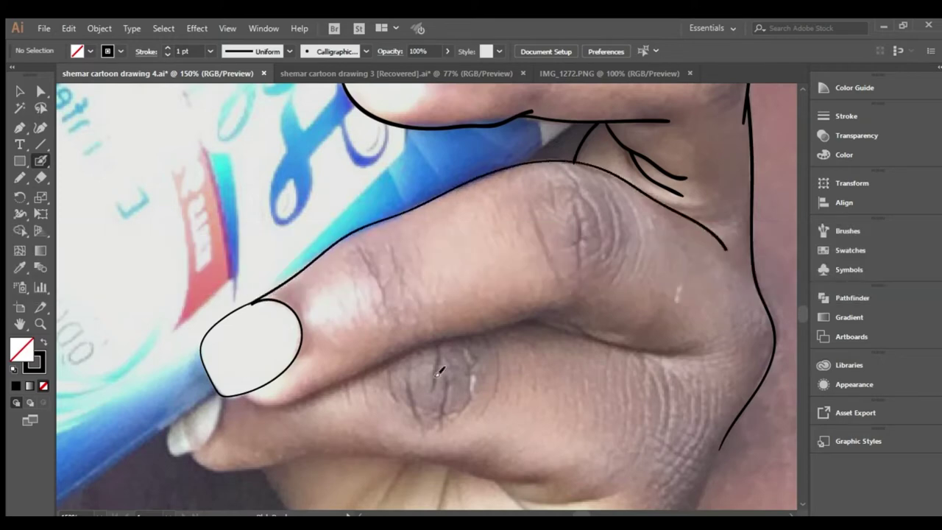
mouse_move(240, 395)
left_mouse_down()
mouse_move(324, 388)
mouse_move(416, 345)
mouse_move(543, 312)
left_mouse_up()
Add crease lines across the finger and knuckle, joining the finger outline upward.
left_click_drag(358, 246, 383, 308)
left_click_drag(390, 244, 402, 298)
left_click_drag(535, 208, 556, 282)
left_click_drag(547, 184, 581, 275)
left_click_drag(563, 168, 598, 254)
left_click_drag(602, 178, 611, 215)
left_click_drag(611, 190, 618, 243)
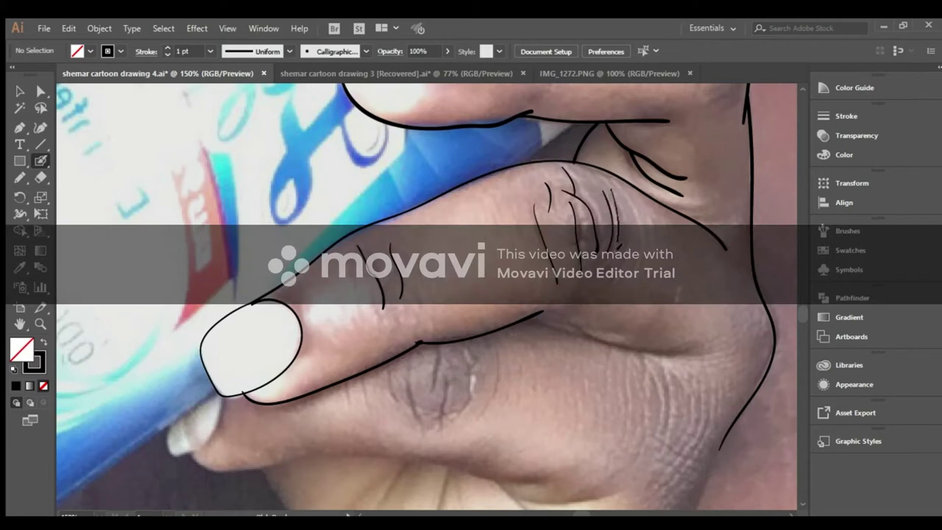
left_click_drag(518, 165, 571, 126)
left_click_drag(531, 315, 690, 354)
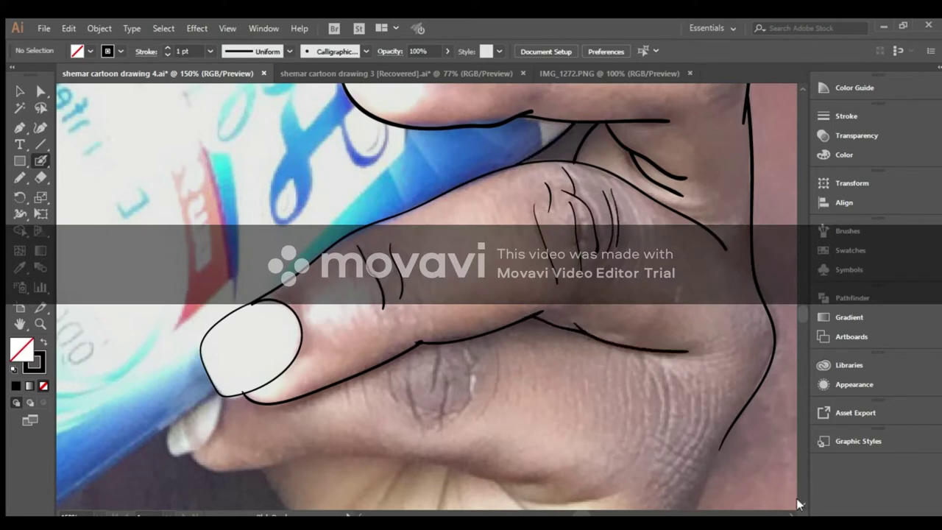
scroll(795, 501, "down", 5)
scroll(81, 413, "left", 10)
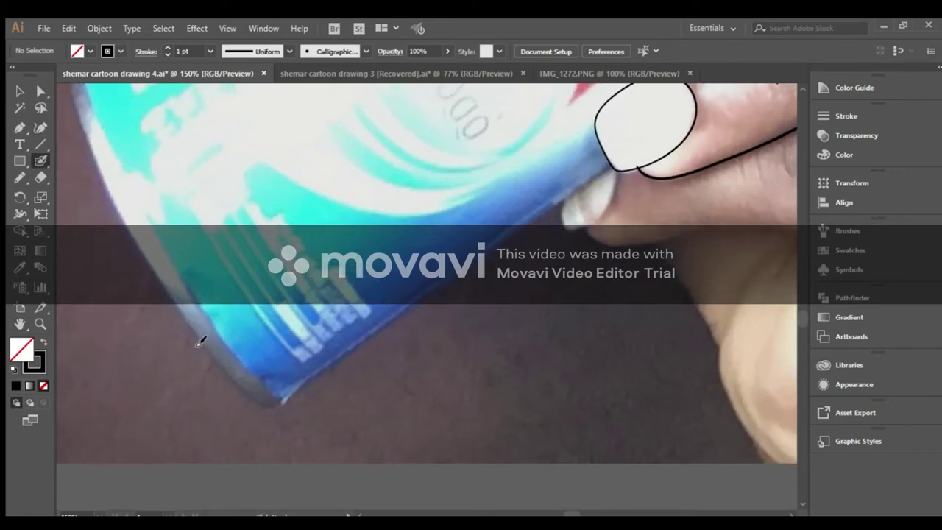
Trace the can's lower edge and corner and the fingernail's lower edge.
mouse_move(198, 341)
left_mouse_down()
mouse_move(253, 408)
mouse_move(557, 200)
mouse_move(620, 171)
left_mouse_up()
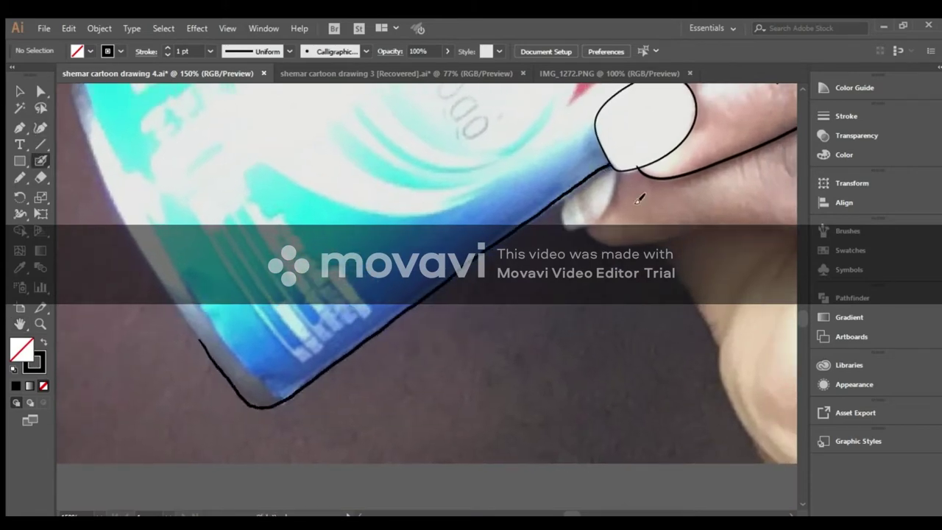
left_click_drag(574, 229, 620, 173)
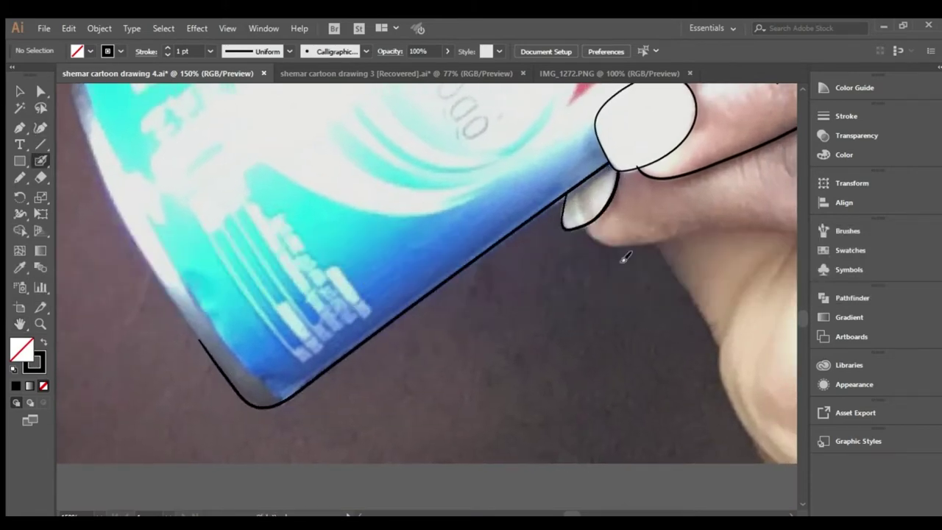
scroll(801, 510, "right", 5)
scroll(801, 509, "right", 5)
mouse_move(238, 223)
left_mouse_down()
mouse_move(252, 249)
mouse_move(346, 231)
mouse_move(591, 256)
mouse_move(637, 315)
left_mouse_up()
Mark crease lines below the finger and along the lower thumb.
left_click_drag(561, 274, 651, 278)
mouse_move(501, 249)
left_mouse_down()
mouse_move(573, 357)
mouse_move(476, 326)
left_mouse_up()
left_click_drag(450, 239, 416, 298)
left_click_drag(578, 326, 671, 351)
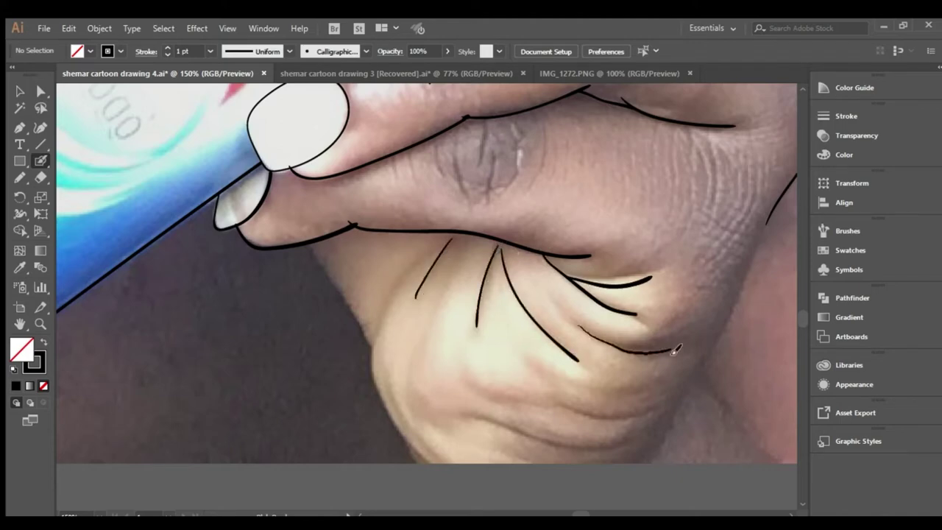
left_click_drag(558, 406, 658, 413)
left_click_drag(463, 421, 625, 445)
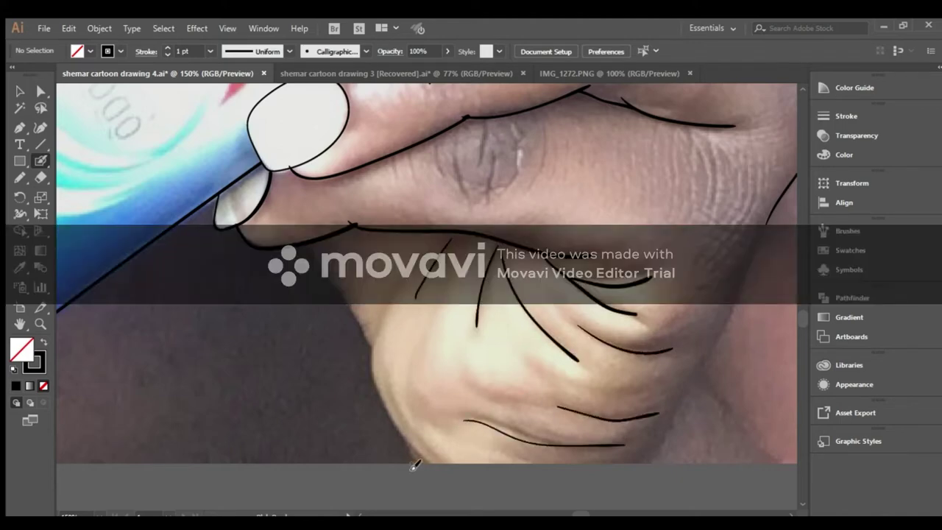
Outline the thumb's left edge and its right side.
mouse_move(428, 466)
left_mouse_down()
mouse_move(378, 374)
mouse_move(409, 283)
left_mouse_up()
left_click_drag(404, 443, 417, 477)
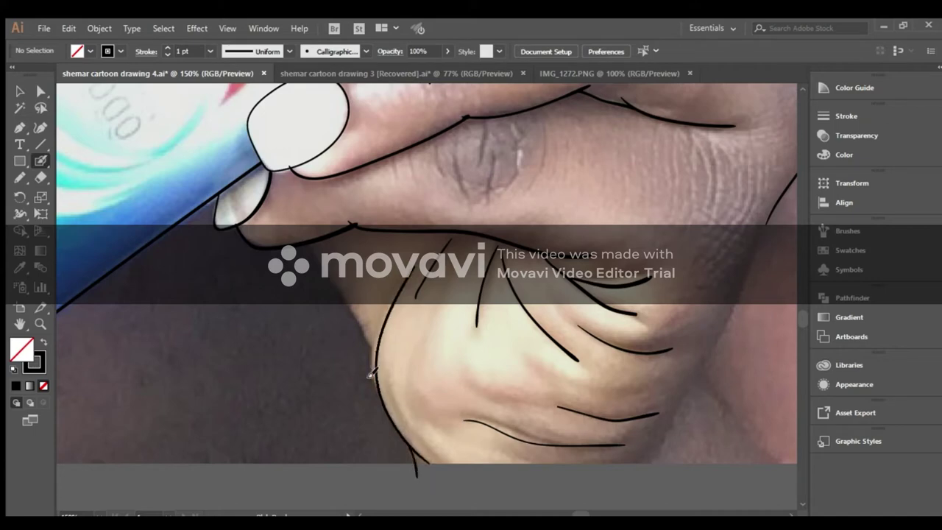
left_click_drag(372, 356, 330, 271)
mouse_move(643, 470)
left_mouse_down()
mouse_move(706, 368)
mouse_move(797, 173)
left_mouse_up()
Add short crease lines on the knuckle and right finger.
left_click_drag(485, 120, 469, 197)
mouse_move(441, 176)
left_mouse_down()
mouse_move(432, 147)
mouse_move(396, 181)
left_mouse_up()
left_click_drag(494, 167, 488, 197)
left_click_drag(521, 144, 504, 197)
left_click_drag(543, 124, 527, 184)
left_click_drag(696, 151, 718, 203)
left_click_drag(745, 193, 729, 237)
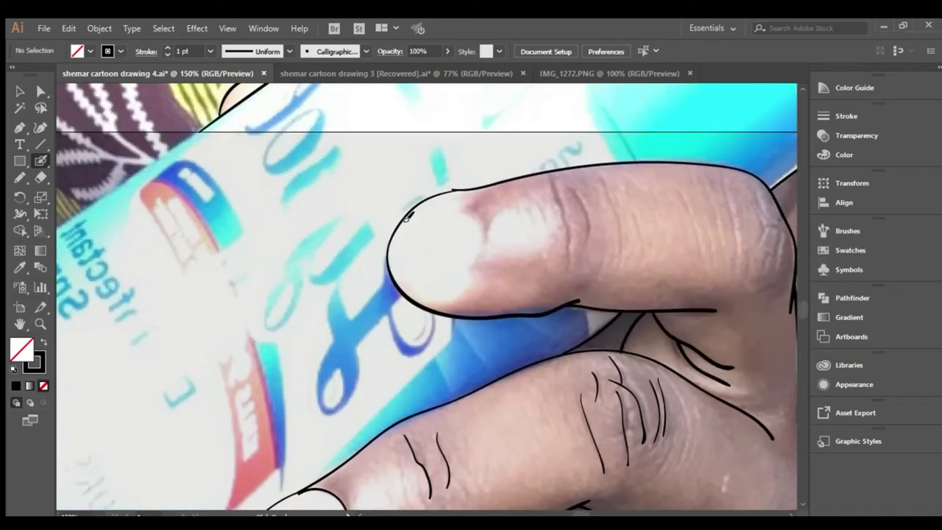
Draw the thumbnail as a closed oval and add creases on the thumb and right finger.
left_click_drag(409, 215, 392, 274)
mouse_move(550, 179)
left_mouse_down()
mouse_move(571, 261)
mouse_move(587, 252)
left_mouse_up()
left_click_drag(607, 183, 626, 257)
left_click_drag(757, 215, 763, 246)
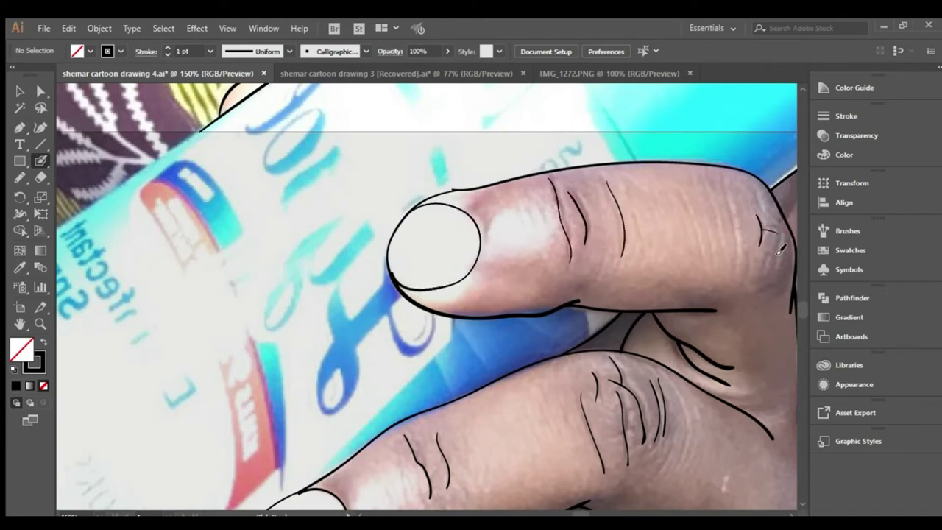
left_click_drag(765, 191, 779, 250)
mouse_move(736, 190)
left_mouse_down()
mouse_move(746, 258)
mouse_move(794, 270)
left_mouse_up()
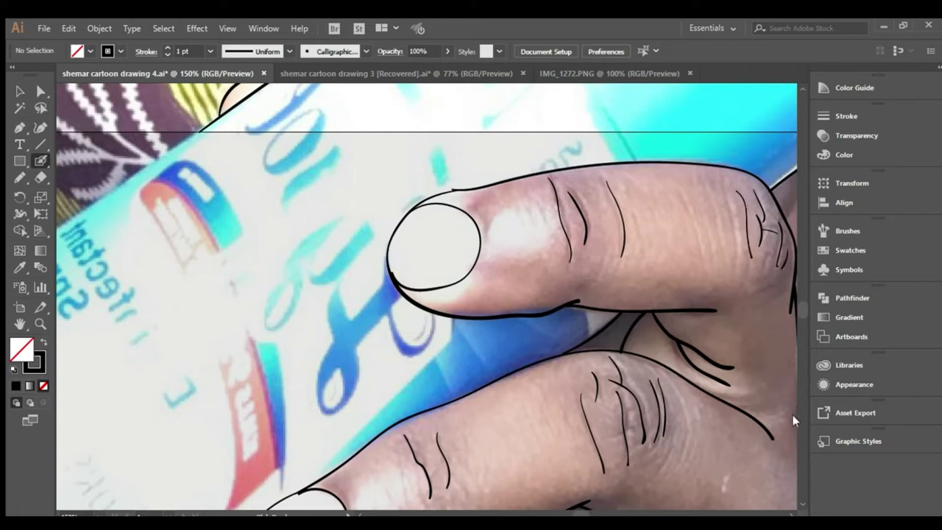
Retrace the can's upper edge and its left edge down to the bottom corner.
left_click_drag(533, 244, 542, 242)
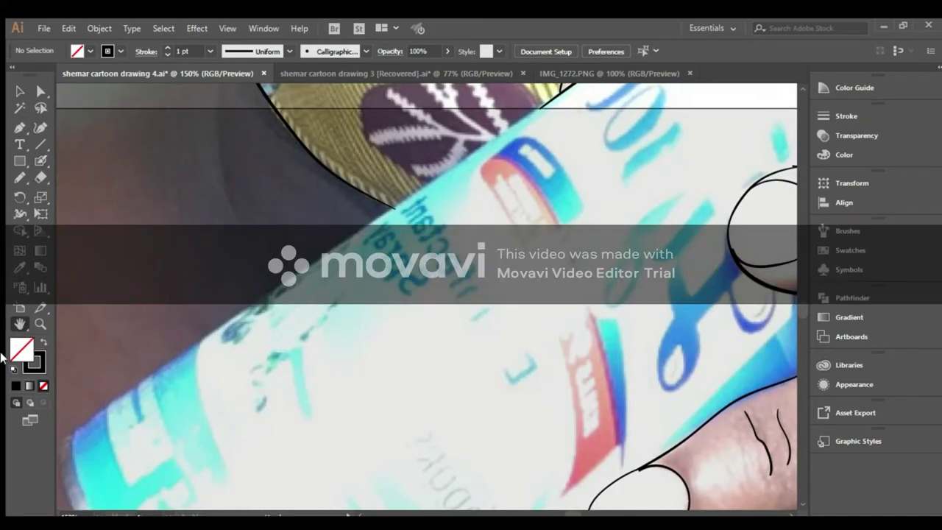
mouse_move(65, 488)
left_mouse_down()
mouse_move(117, 404)
mouse_move(564, 90)
left_mouse_up()
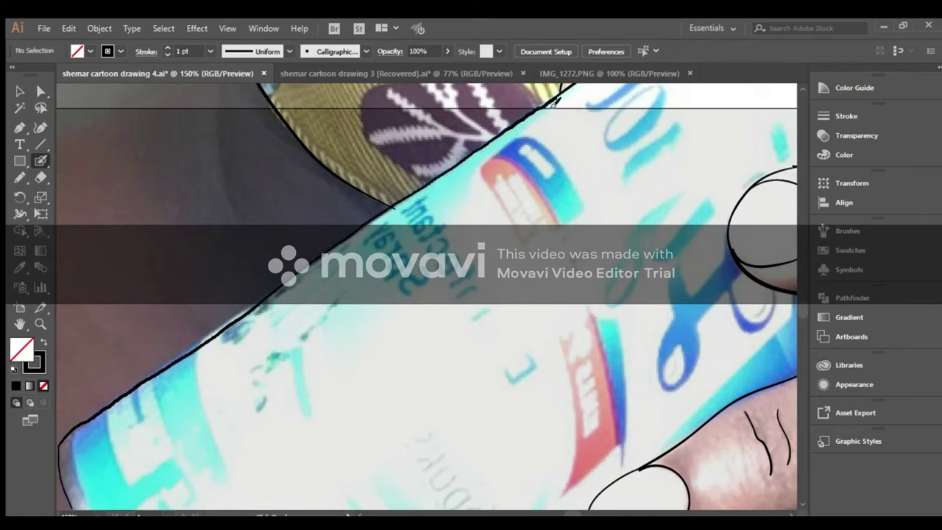
left_click(40, 177)
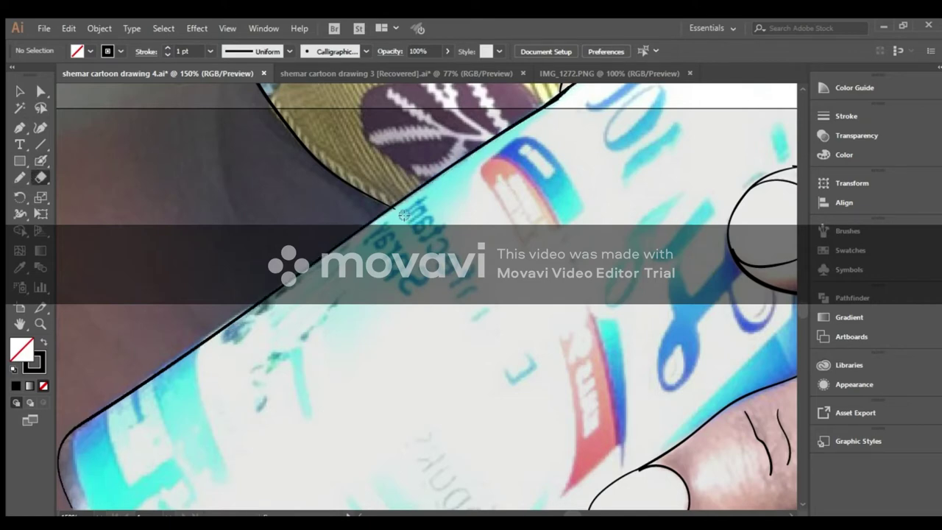
left_click_drag(346, 441, 390, 169)
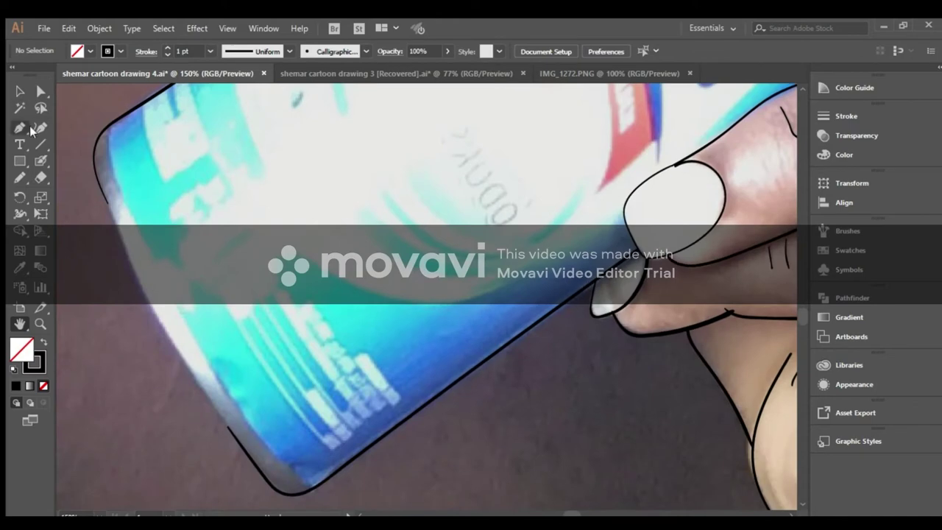
key("n")
left_click_drag(233, 437, 95, 175)
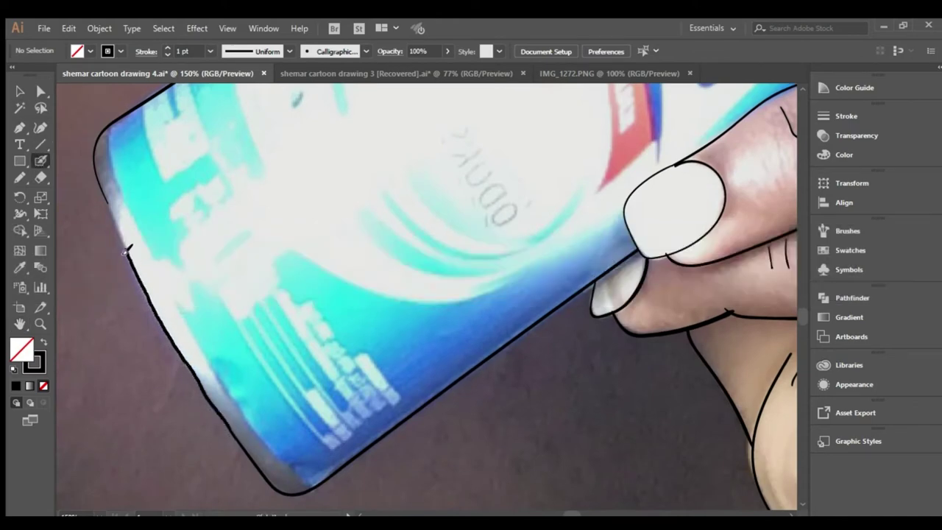
left_click_drag(107, 133, 313, 488)
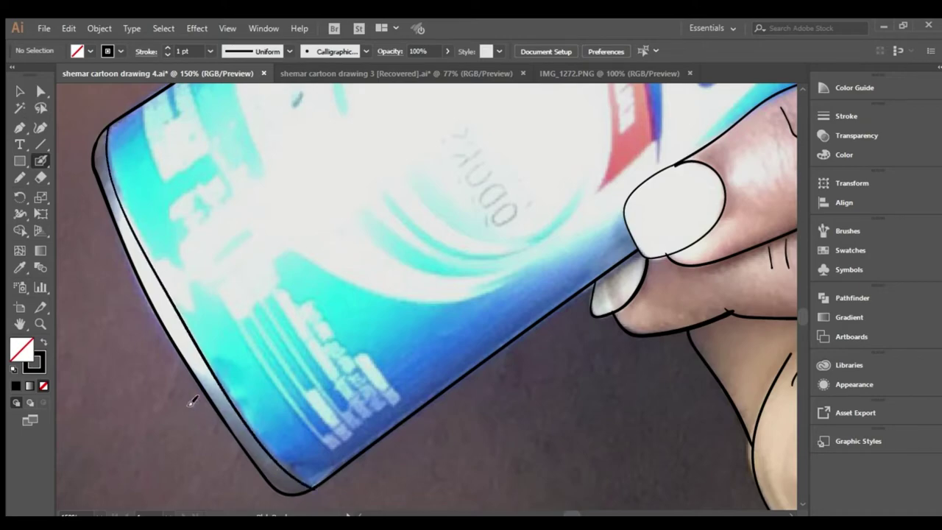
Draw a dividing line across the can's body just below the cap.
mouse_move(255, 298)
left_mouse_down()
mouse_move(426, 261)
mouse_move(400, 252)
left_mouse_up()
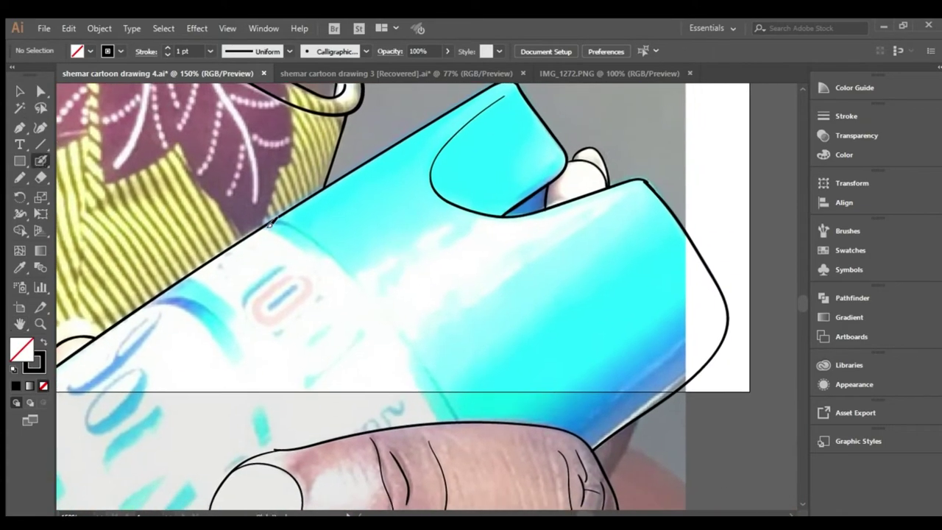
left_click_drag(274, 221, 453, 414)
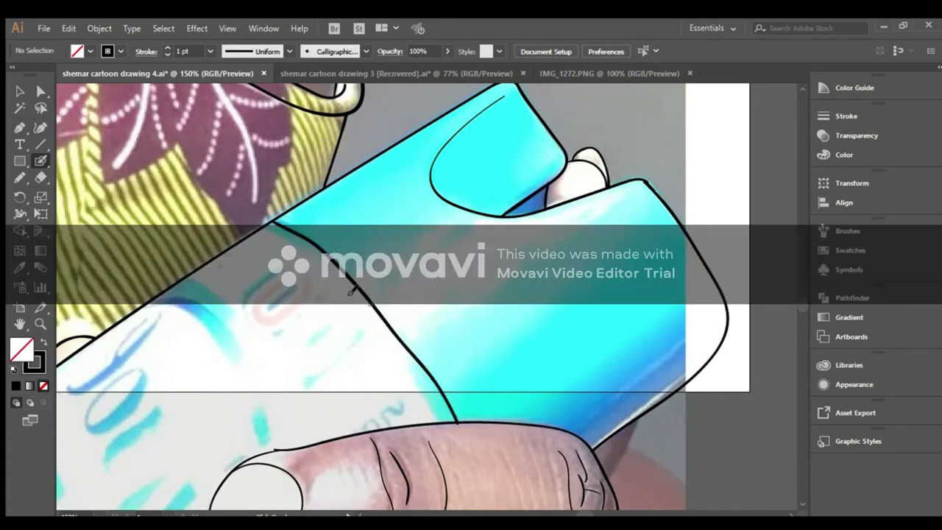
mouse_move(174, 96)
left_mouse_down()
mouse_move(380, 181)
mouse_move(359, 215)
left_mouse_up()
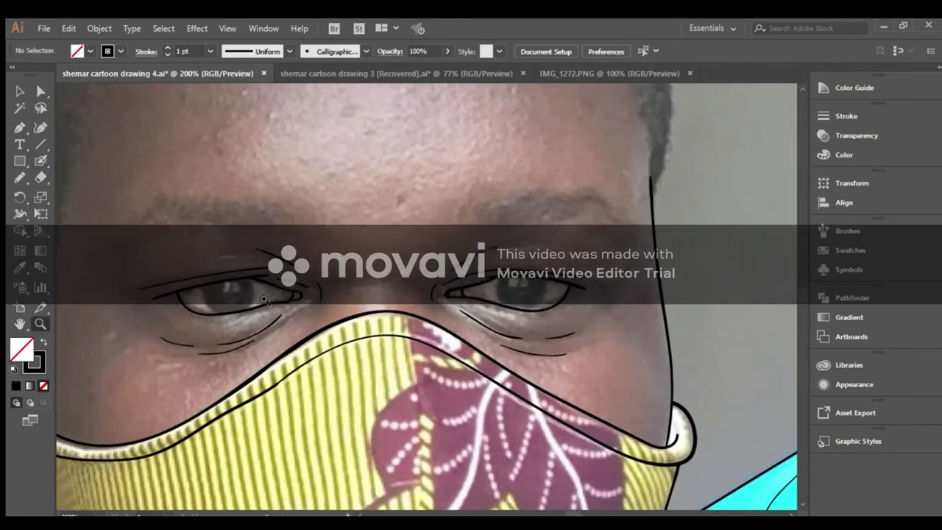
Trace the first eye's outline as a closed shape and fill it solid black.
left_click_drag(265, 301, 292, 289)
left_click_drag(311, 332, 401, 320)
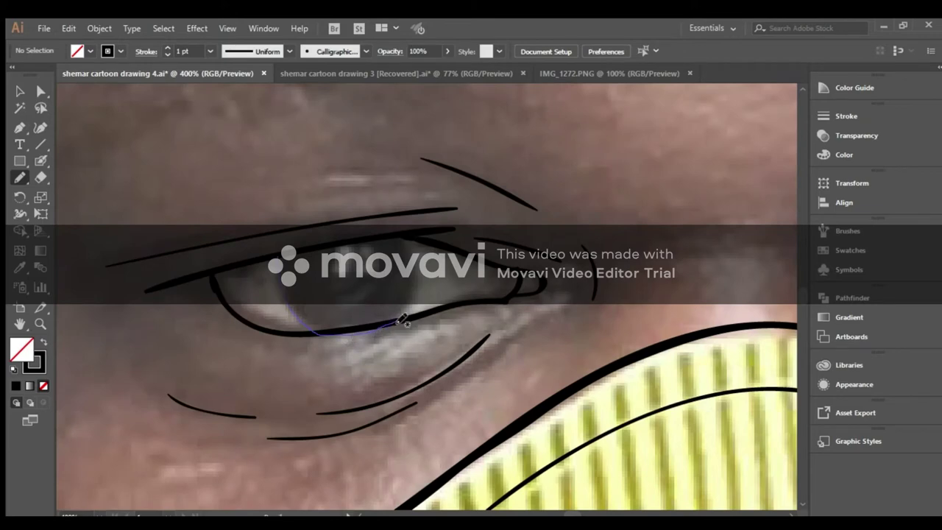
left_click_drag(379, 240, 283, 293)
key("v")
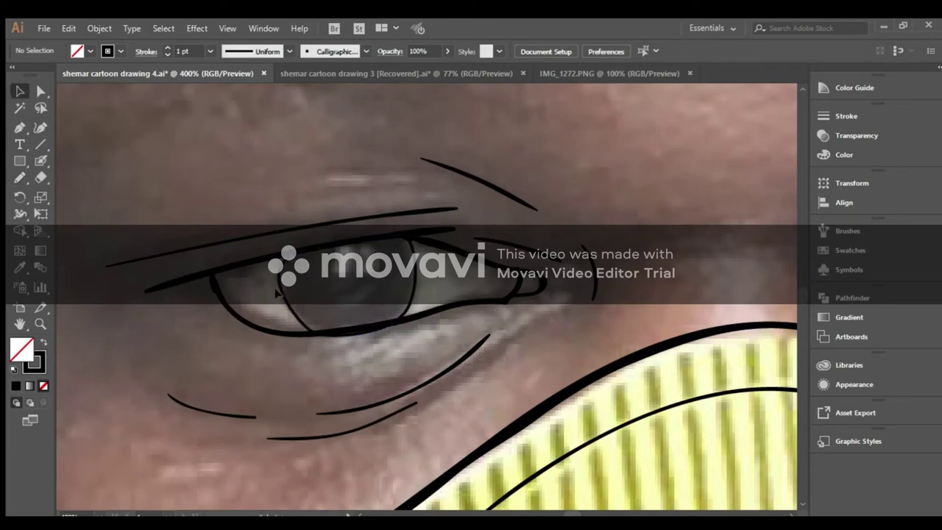
left_click(44, 343)
key("n")
key("ctrl+shift+a")
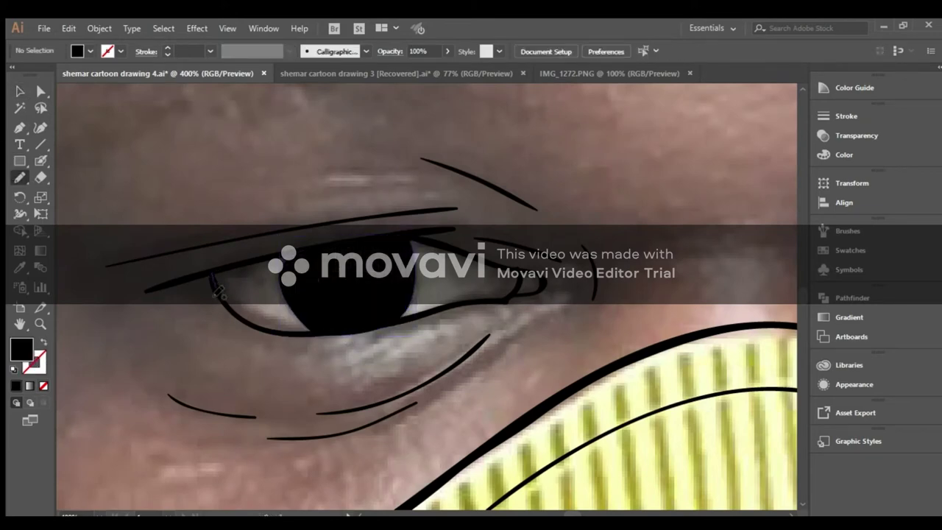
Add the inner corner and lash lines along that eye's upper lid.
mouse_move(505, 295)
left_mouse_down()
mouse_move(494, 265)
mouse_move(404, 286)
left_mouse_up()
mouse_move(193, 262)
left_mouse_down()
mouse_move(395, 234)
mouse_move(215, 271)
left_mouse_up()
left_click_drag(426, 230, 494, 261)
Trace the second eye's iris as a closed solid black shape.
scroll(502, 275, "right", 5)
scroll(502, 275, "right", 4)
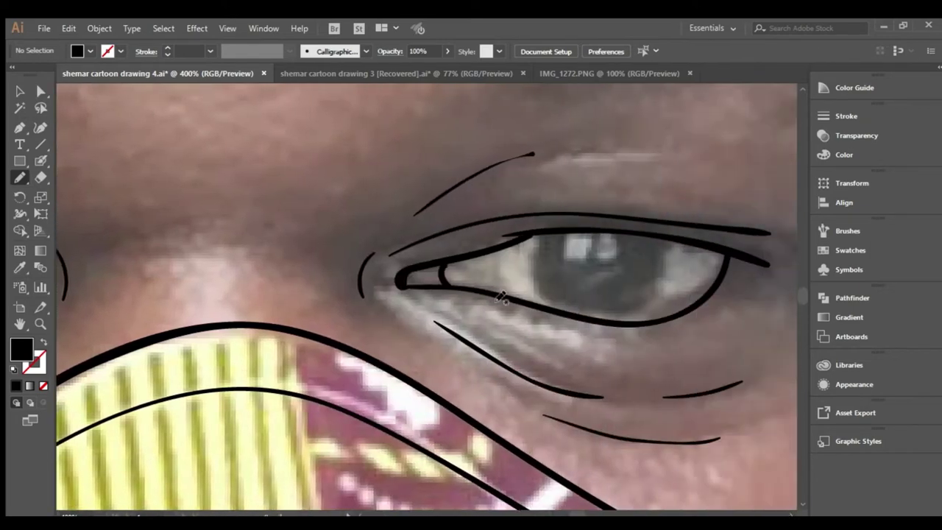
mouse_move(534, 296)
left_mouse_down()
mouse_move(542, 312)
mouse_move(614, 321)
mouse_move(652, 308)
left_mouse_up()
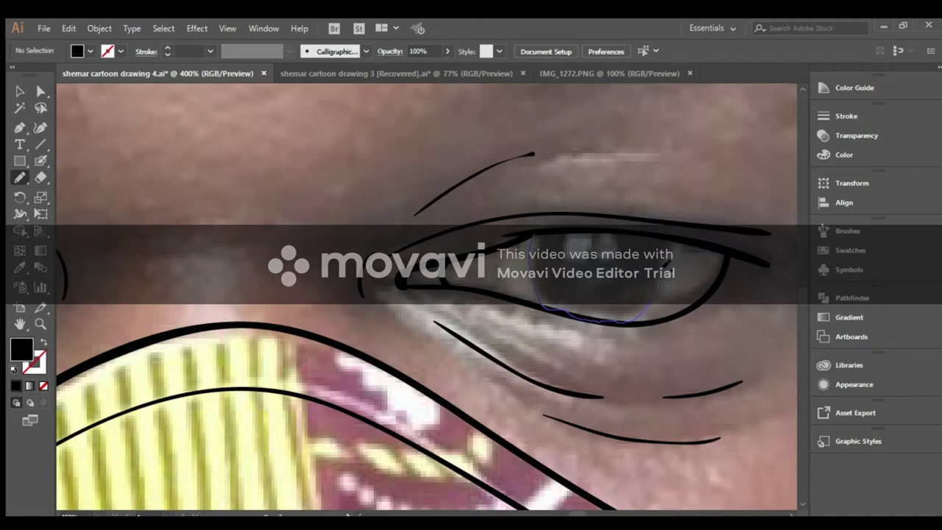
left_click_drag(600, 234, 541, 234)
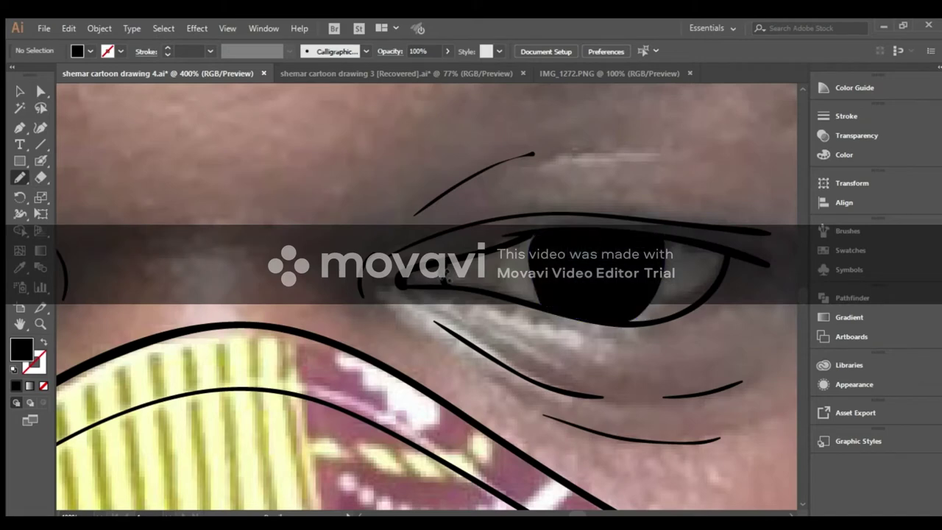
Darken the second eye's upper lid and draw eyelashes along it.
left_click_drag(445, 283, 463, 277)
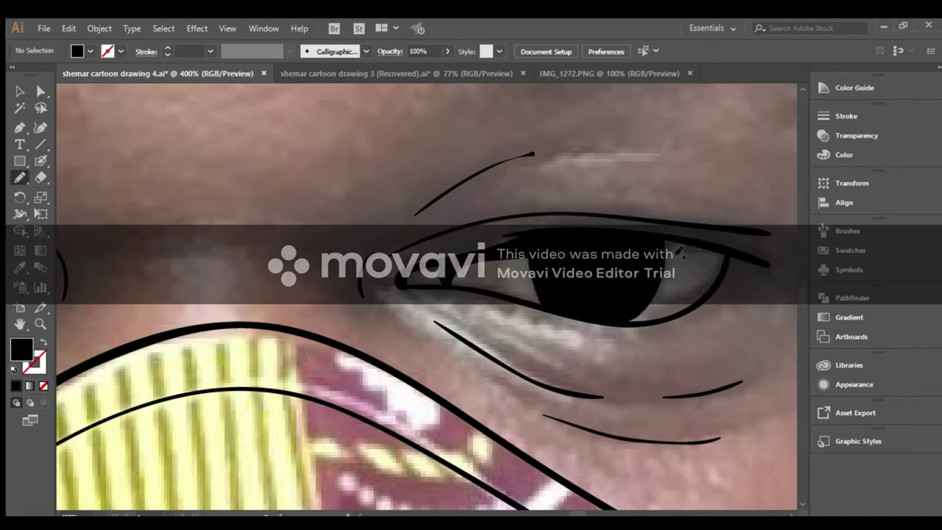
left_click_drag(724, 272, 733, 249)
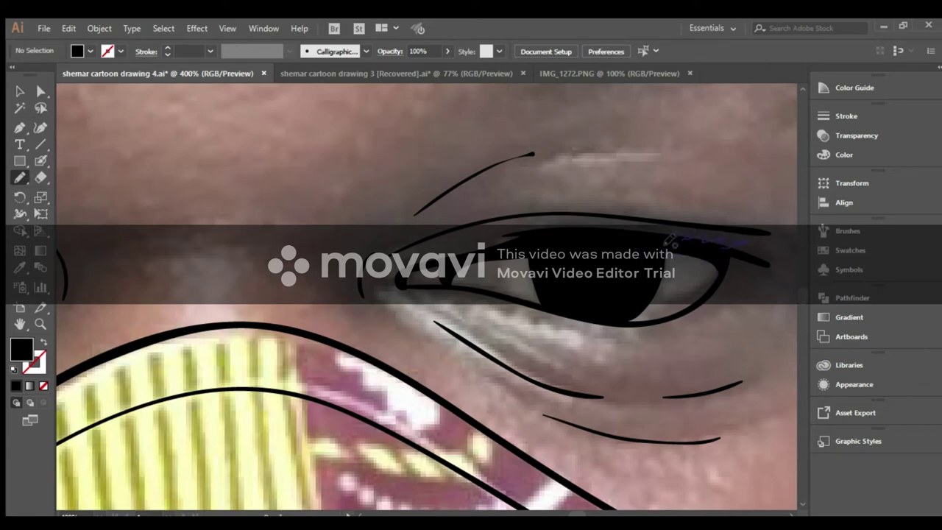
left_click_drag(564, 219, 700, 248)
left_click_drag(547, 230, 573, 235)
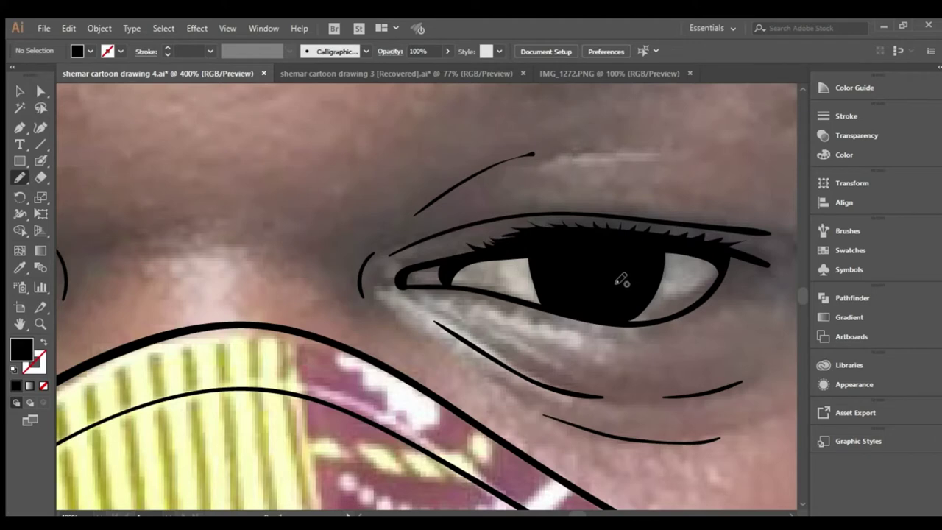
scroll(780, 143, "up", 10)
scroll(797, 501, "down", 5)
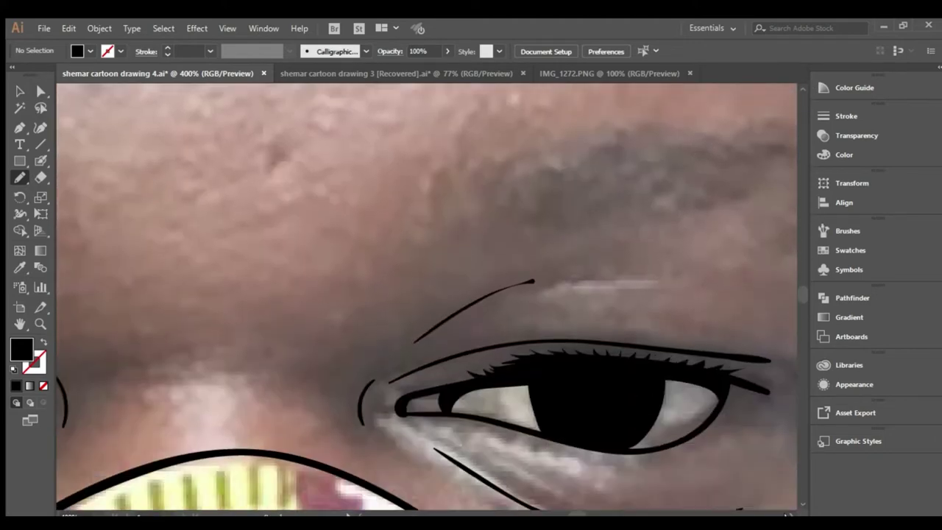
Trace the first eyebrow as a closed black shape, redrawing it once after an undo.
scroll(692, 424, "right", 3)
left_click_drag(258, 178, 420, 203)
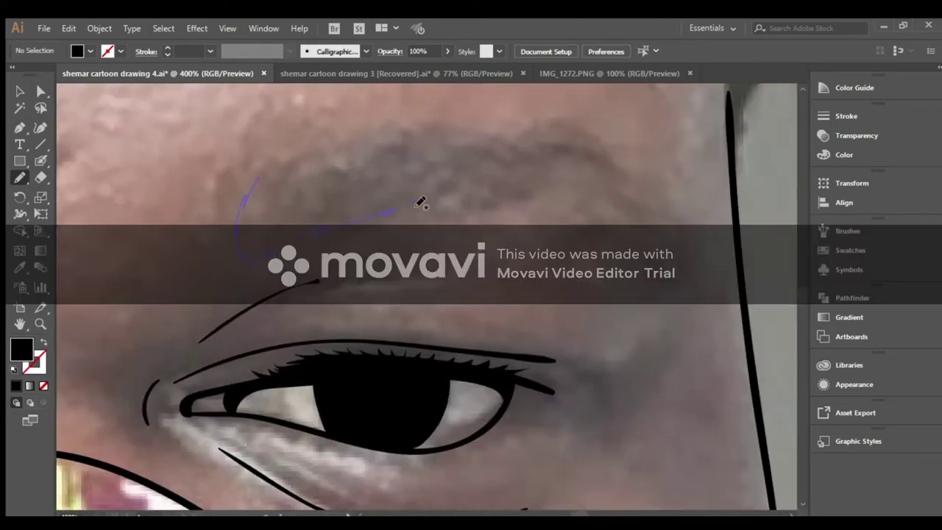
left_click_drag(548, 133, 266, 182)
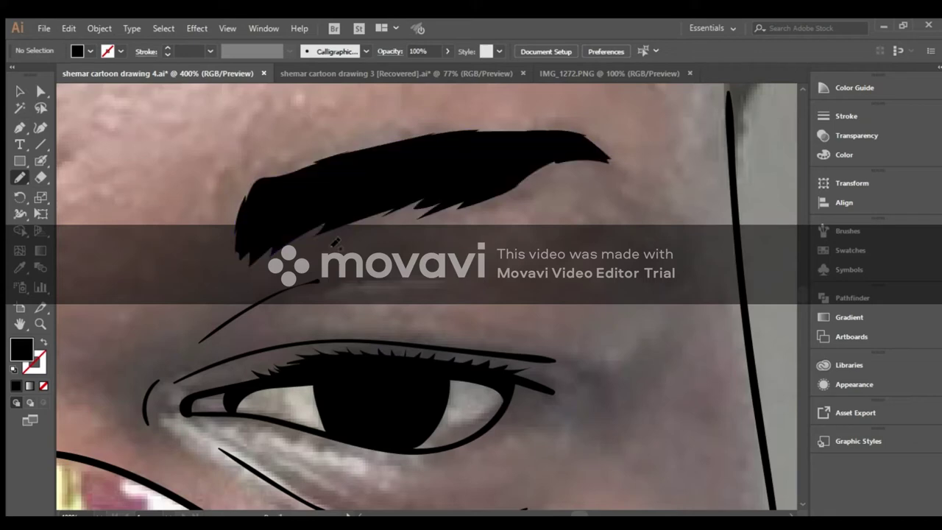
key("ctrl+z")
left_click_drag(535, 196, 284, 175)
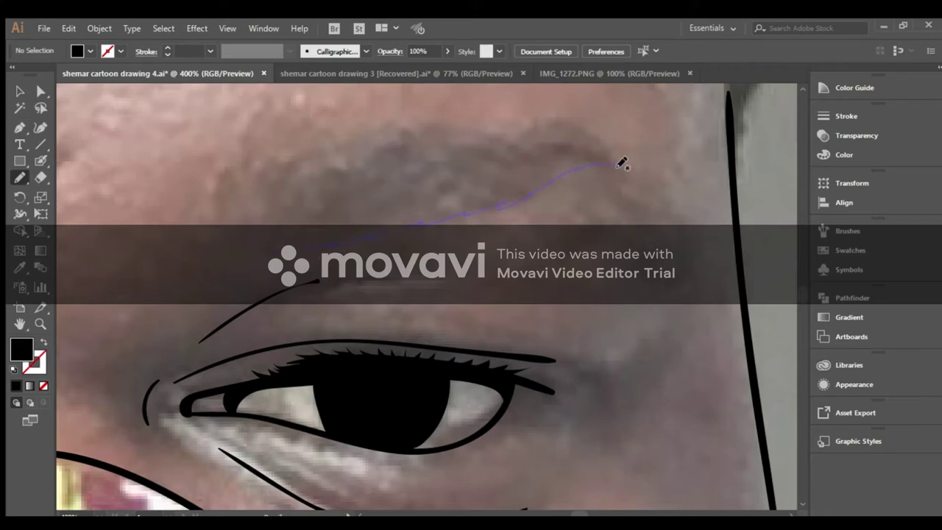
left_click_drag(263, 256, 272, 249)
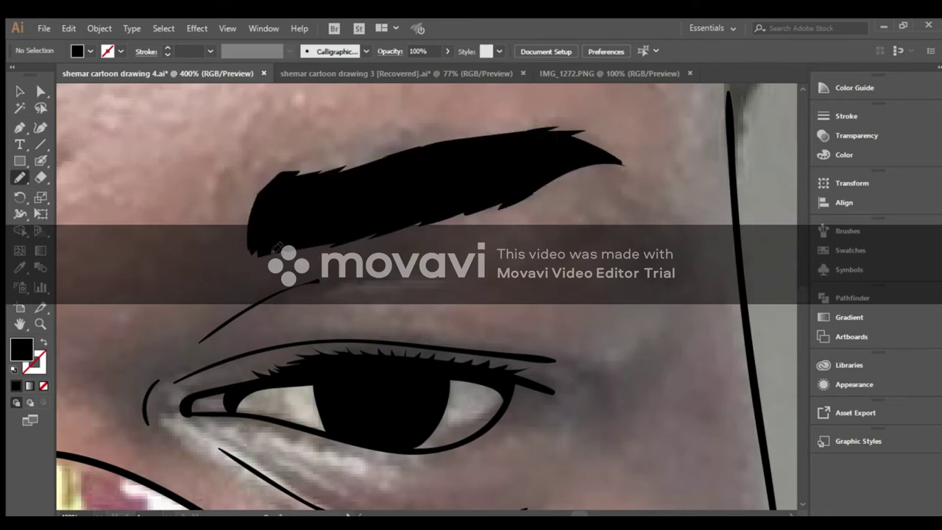
Trace the second eyebrow as a closed black shape and fit the artboard in view.
left_click_drag(372, 514, 352, 514)
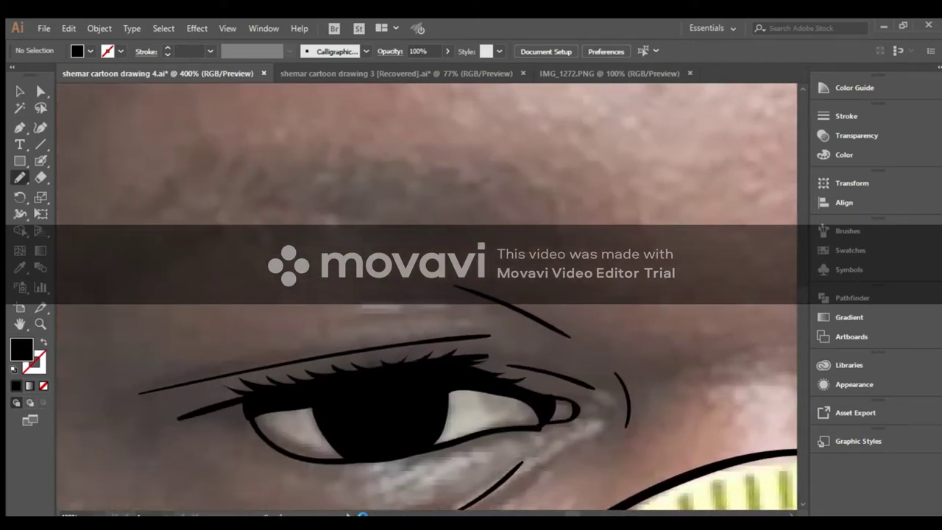
left_click_drag(499, 240, 608, 251)
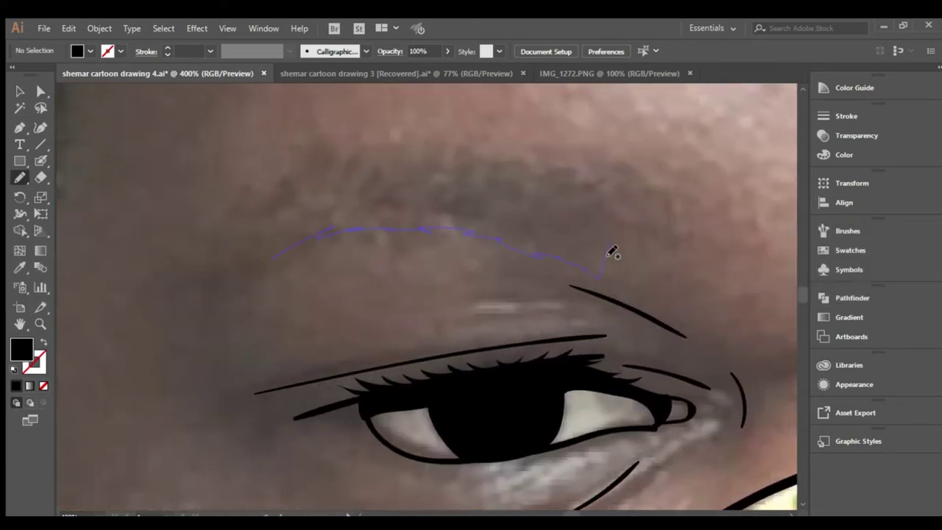
mouse_move(508, 176)
left_mouse_down()
mouse_move(312, 172)
mouse_move(253, 269)
left_mouse_up()
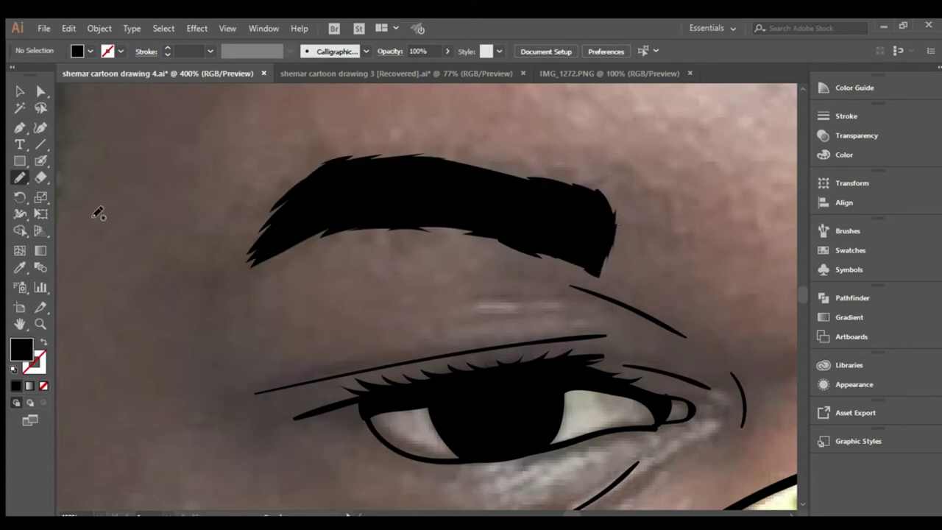
key("ctrl+0")
scroll(285, 337, "up", 3)
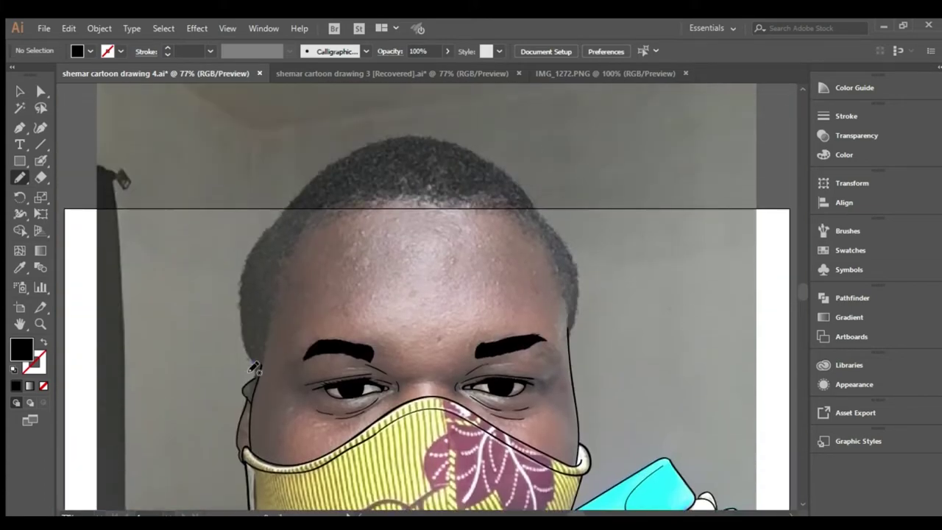
Trace a black hair shape along the hairline, extend its right edge, and hide the photo.
mouse_move(258, 380)
left_mouse_down()
mouse_move(307, 228)
mouse_move(346, 183)
mouse_move(300, 195)
mouse_move(250, 258)
left_mouse_up()
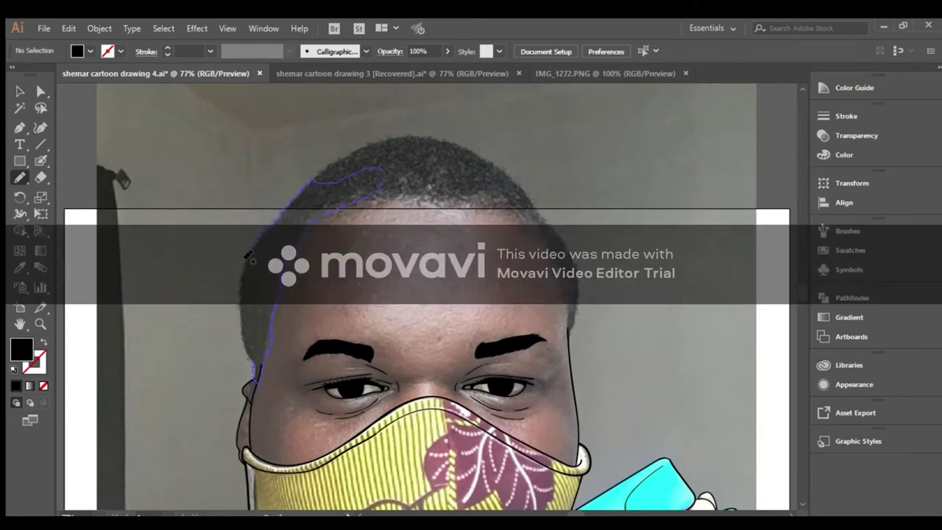
left_click_drag(243, 318, 247, 351)
left_click_drag(294, 315, 316, 251)
mouse_move(356, 202)
left_mouse_down()
mouse_move(434, 192)
mouse_move(510, 209)
mouse_move(341, 189)
mouse_move(319, 169)
mouse_move(412, 137)
mouse_move(505, 174)
mouse_move(512, 158)
mouse_move(549, 237)
left_mouse_up()
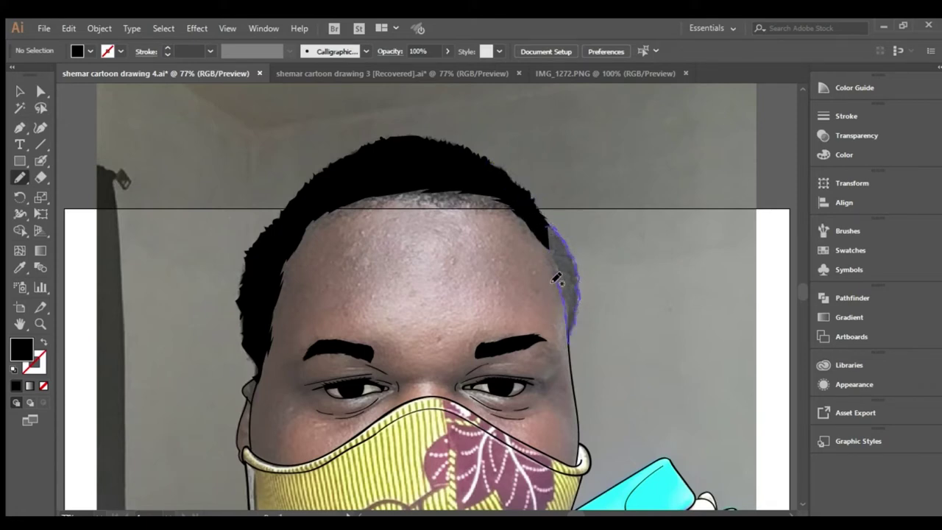
left_click_drag(567, 343, 549, 221)
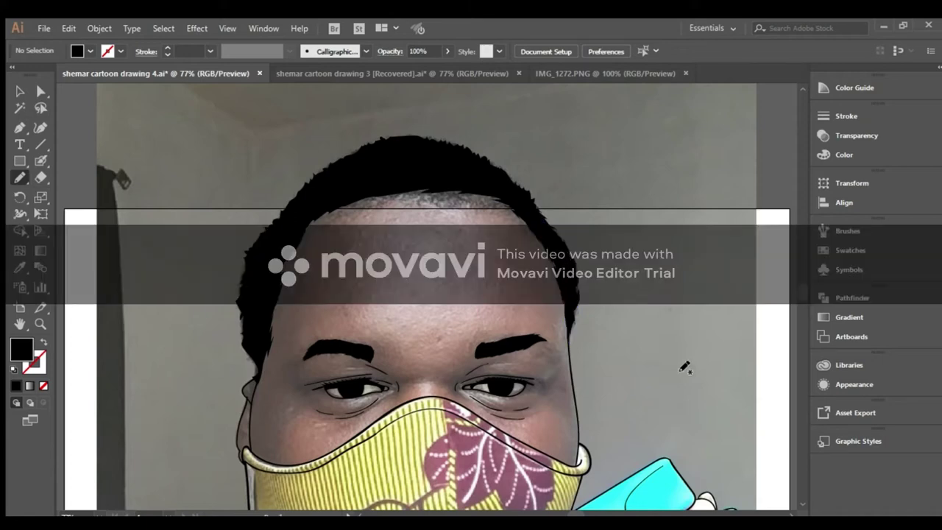
key("ctrl+shift+w")
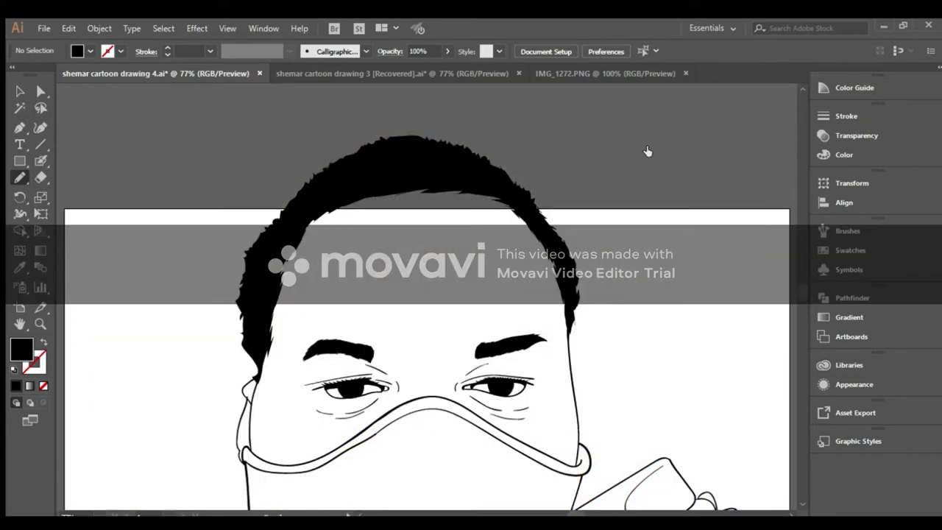
Show the photo reference again and refine the hairline edge.
key("ctrl+shift+w")
mouse_move(508, 198)
left_mouse_down()
mouse_move(368, 205)
mouse_move(463, 192)
mouse_move(528, 224)
left_mouse_up()
scroll(795, 471, "down", 3)
scroll(797, 486, "down", 3)
scroll(799, 505, "down", 3)
scroll(800, 505, "down", 2)
Zoom in on the fingertip above the can and outline it with stroke only.
left_click(41, 324)
left_click(460, 117)
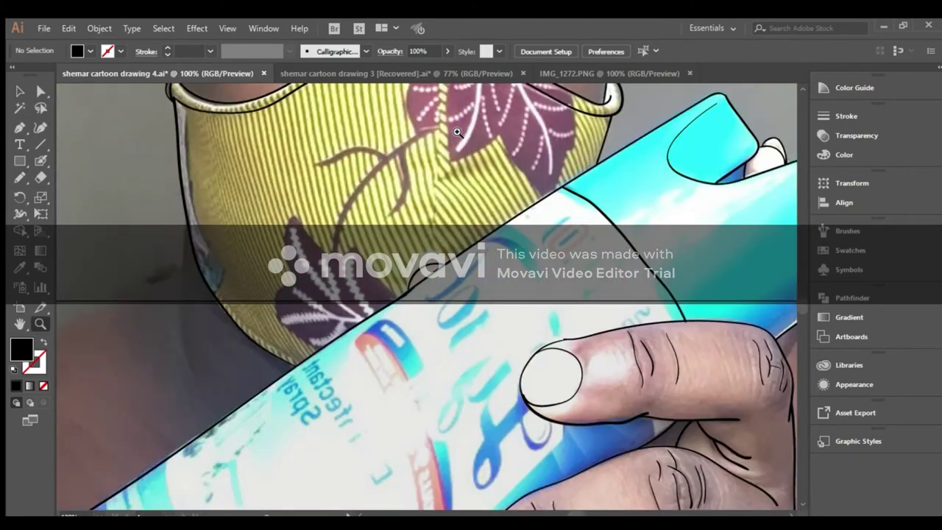
left_click(438, 278)
key("n")
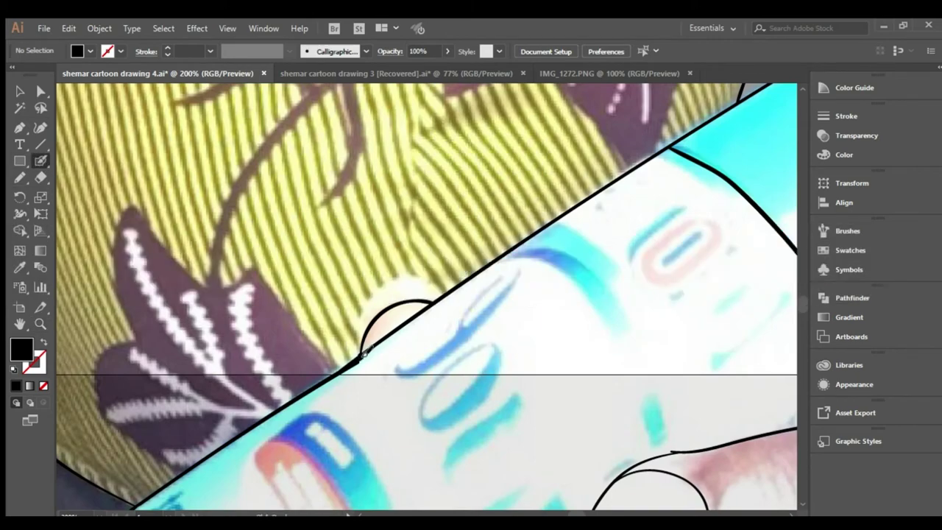
key("shift+x")
left_click_drag(369, 297, 449, 289)
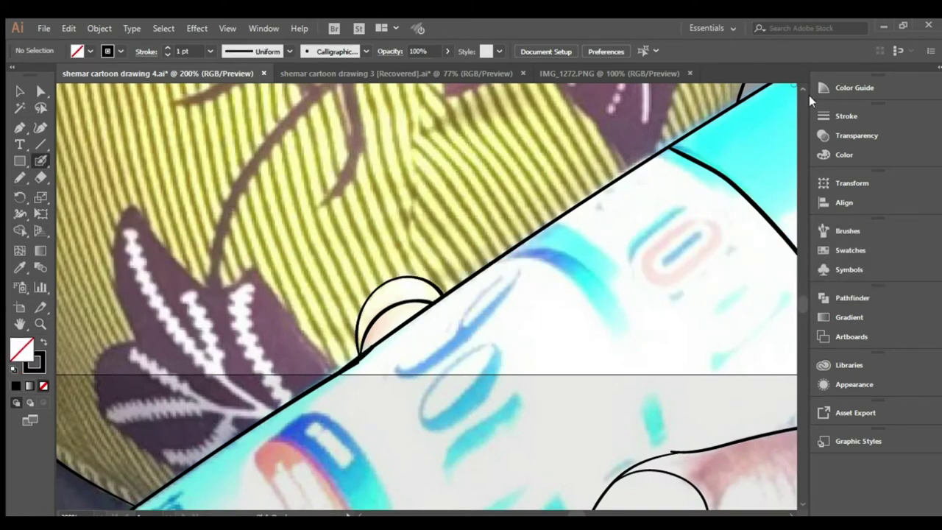
scroll(799, 82, "up", 2)
scroll(803, 85, "up", 2)
Draw the vertical centre seam line down the mask.
double_click(39, 324)
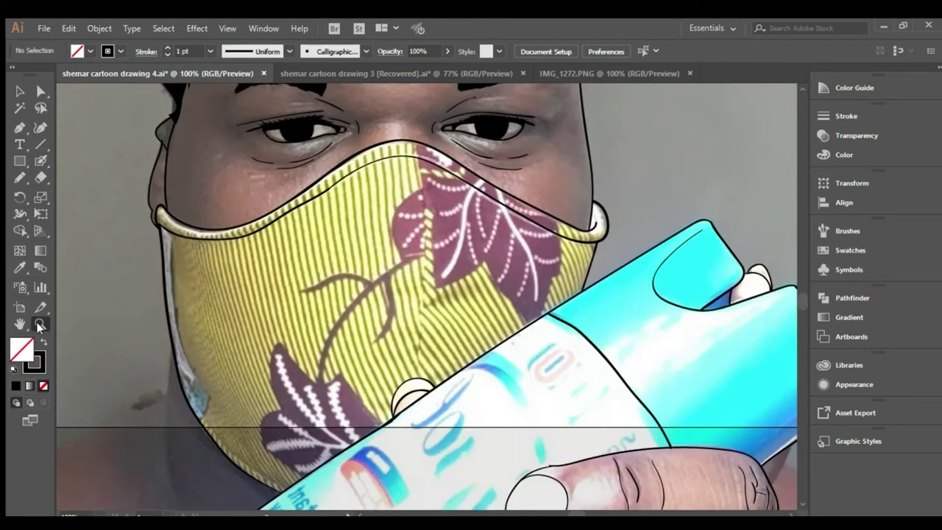
key("n")
left_click_drag(412, 145, 421, 338)
left_click_drag(414, 381, 415, 384)
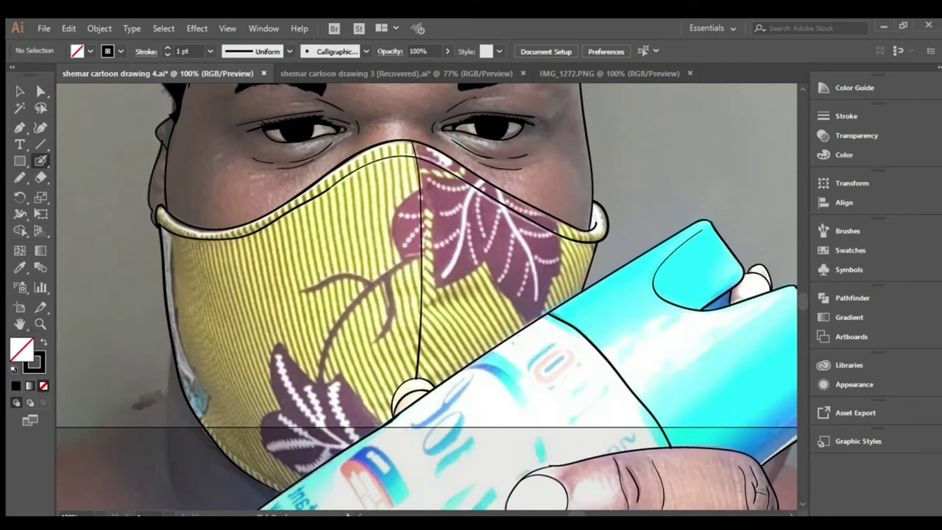
scroll(427, 294, "right", 3)
scroll(427, 294, "right", 1)
key("ctrl+plus")
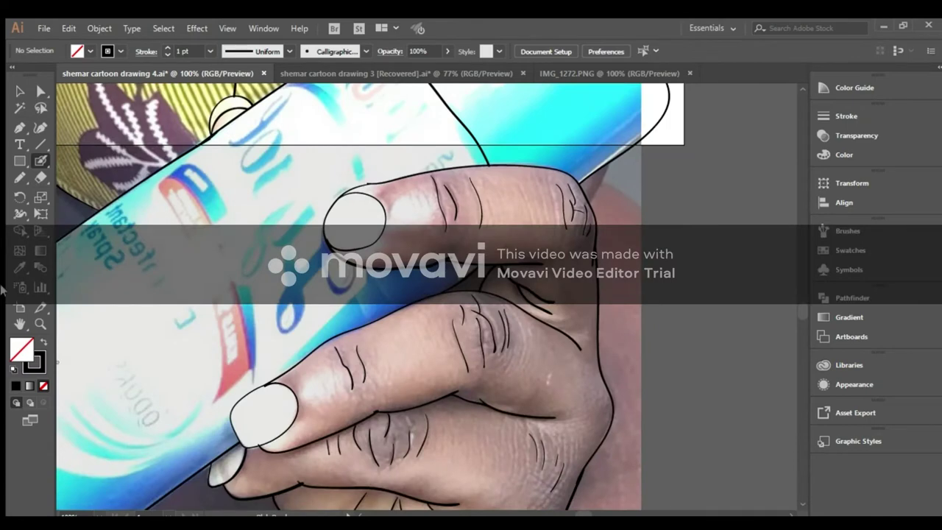
key("ctrl+plus")
Draw a contour up from the finger edge and a dripping outline below the chin.
left_click_drag(367, 359, 404, 278)
scroll(797, 502, "down", 5)
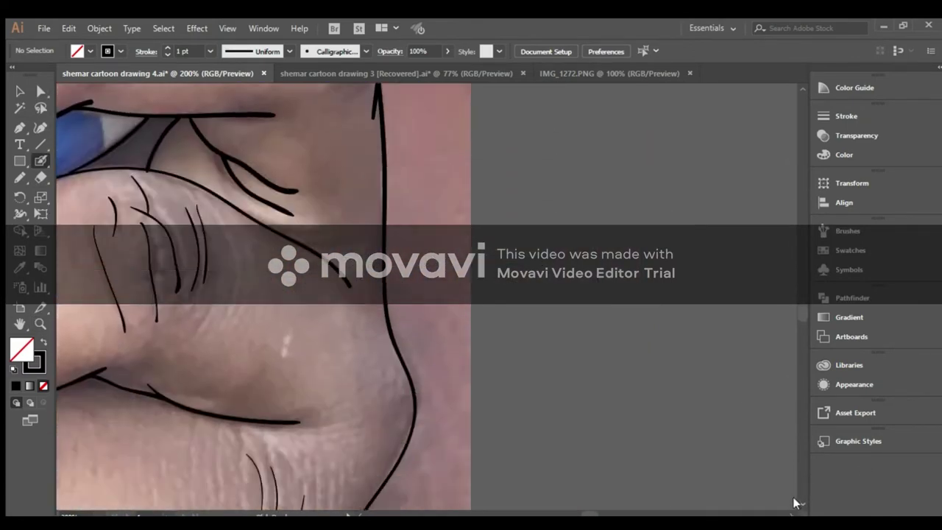
scroll(798, 502, "down", 5)
scroll(797, 502, "down", 3)
scroll(382, 508, "left", 3)
scroll(354, 513, "left", 5)
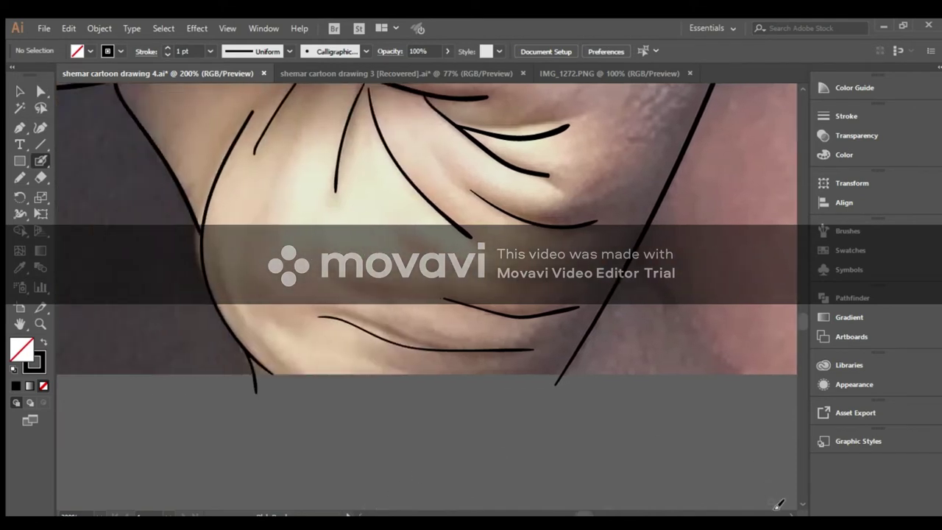
scroll(778, 505, "down", 4)
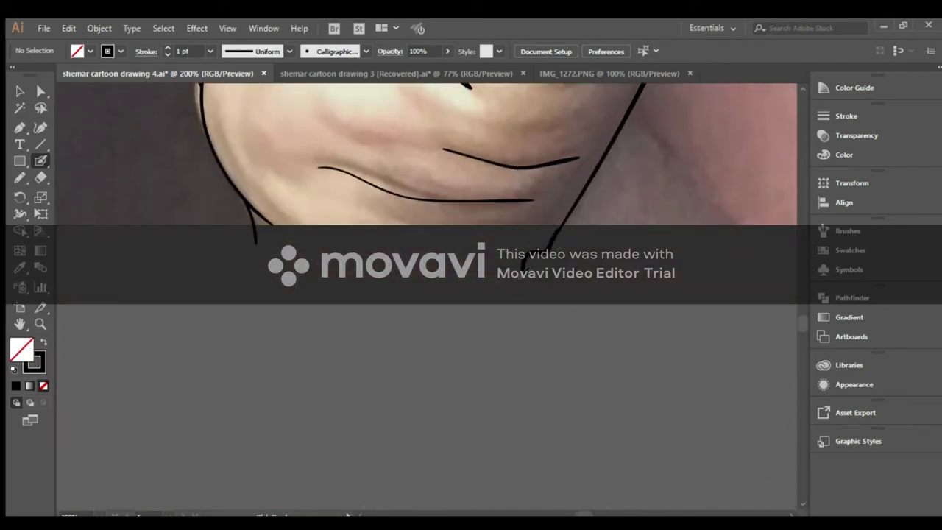
mouse_move(492, 267)
left_mouse_down()
mouse_move(392, 270)
mouse_move(368, 351)
mouse_move(329, 273)
mouse_move(284, 272)
mouse_move(272, 284)
mouse_move(270, 267)
left_mouse_up()
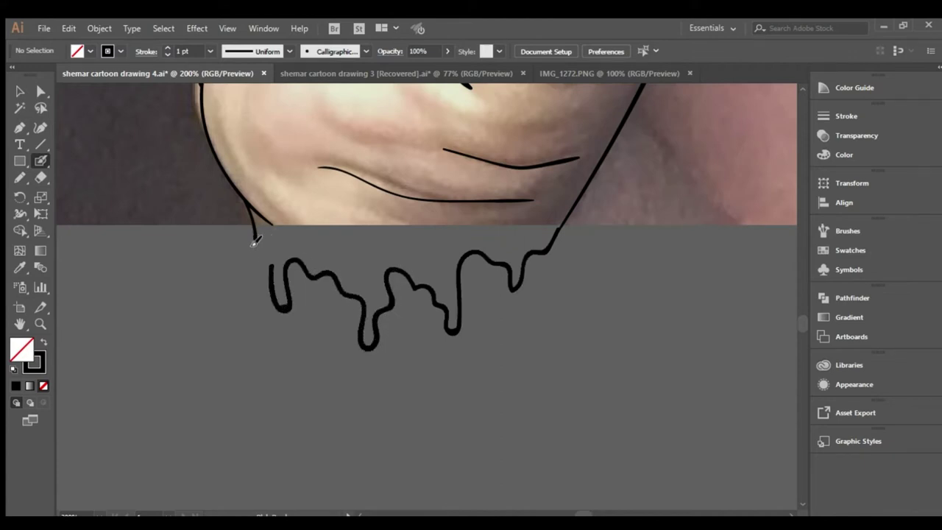
Paint three black drips with the Blob Brush beneath the outline, merged into one fill.
key("shift+b")
key("shift+x")
mouse_move(257, 246)
left_mouse_down()
mouse_move(278, 300)
mouse_move(329, 335)
mouse_move(352, 316)
left_mouse_up()
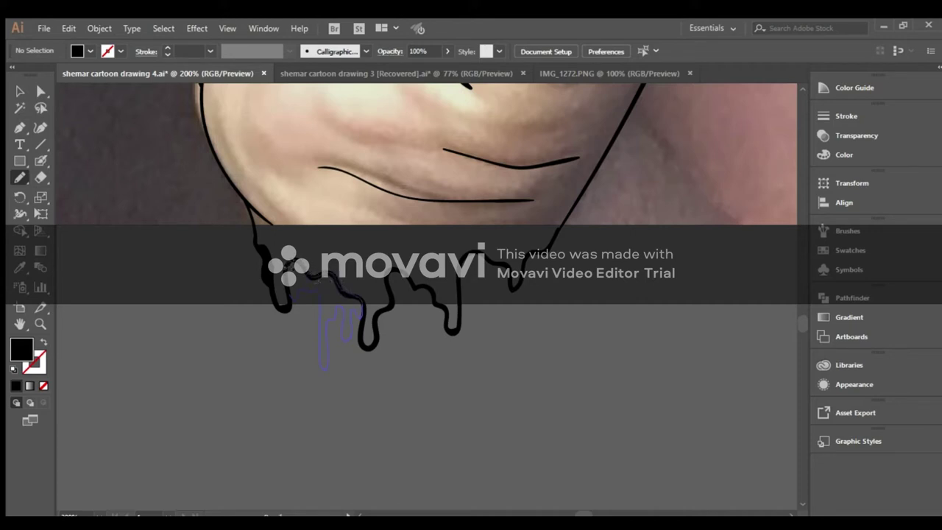
left_click_drag(319, 333, 321, 334)
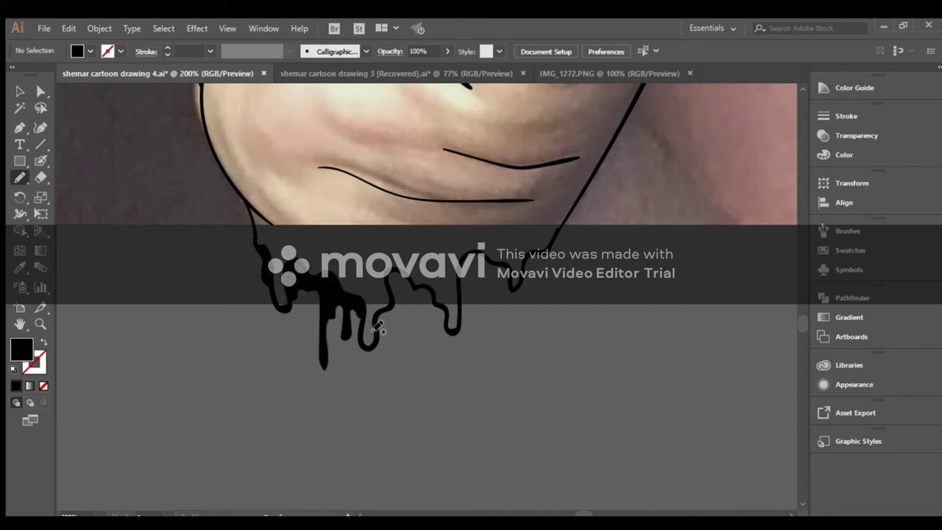
mouse_move(388, 326)
left_mouse_down()
mouse_move(410, 390)
mouse_move(415, 329)
mouse_move(438, 305)
left_mouse_up()
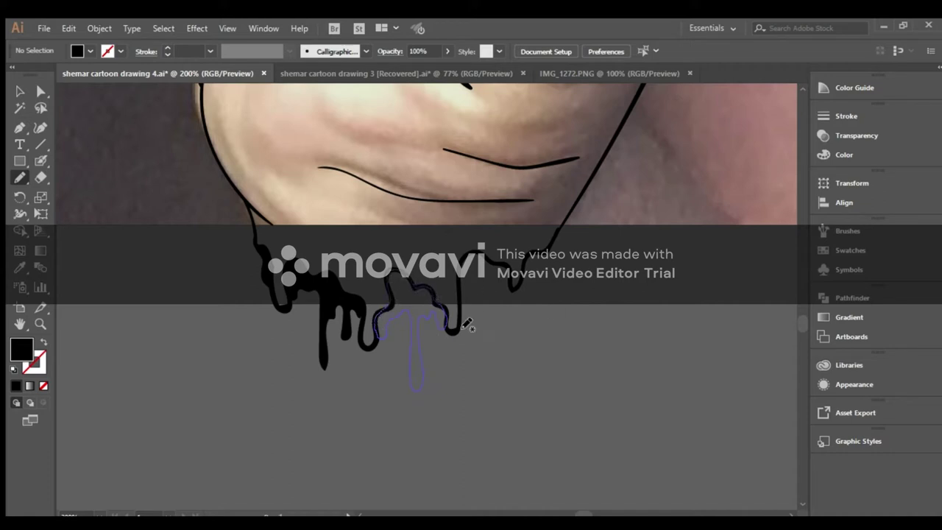
left_click_drag(426, 325, 440, 309)
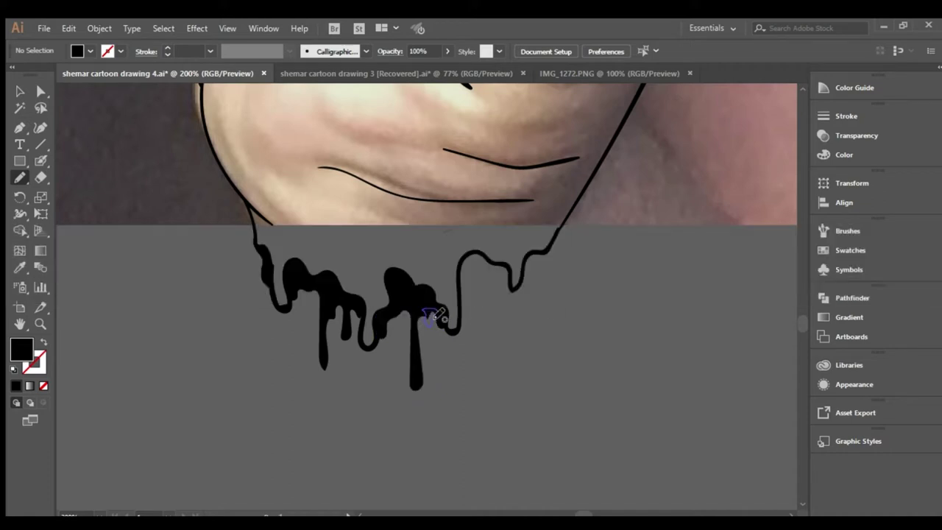
left_click_drag(499, 284, 486, 312)
mouse_move(458, 358)
left_mouse_down()
mouse_move(457, 318)
mouse_move(477, 256)
mouse_move(515, 282)
mouse_move(533, 254)
mouse_move(540, 257)
left_mouse_up()
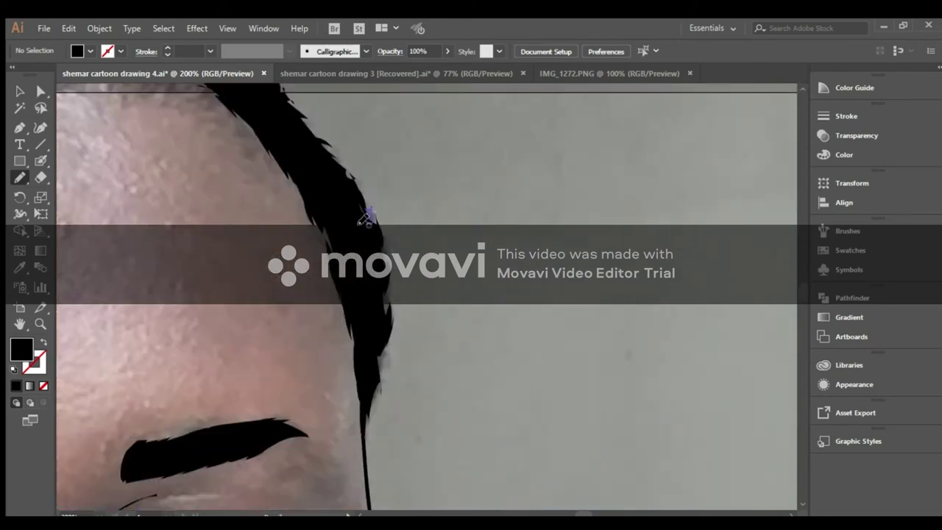
Blacken the hair edge along the outline with brush strokes.
left_click_drag(366, 217, 379, 243)
left_click_drag(392, 304, 388, 289)
left_click_drag(380, 356, 383, 367)
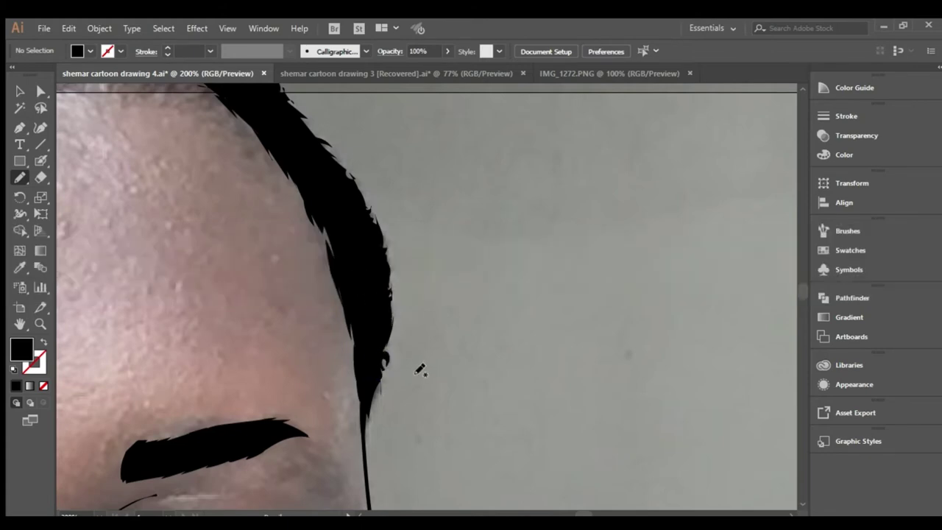
key("ctrl+0")
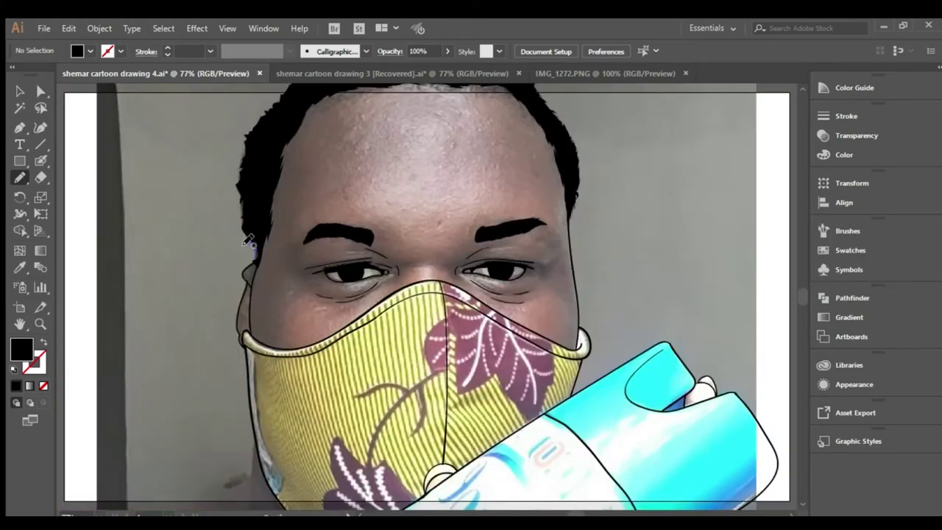
left_click_drag(256, 265, 257, 250)
Zoom to 200% on the mask and thicken its left edge in black.
left_click(41, 326)
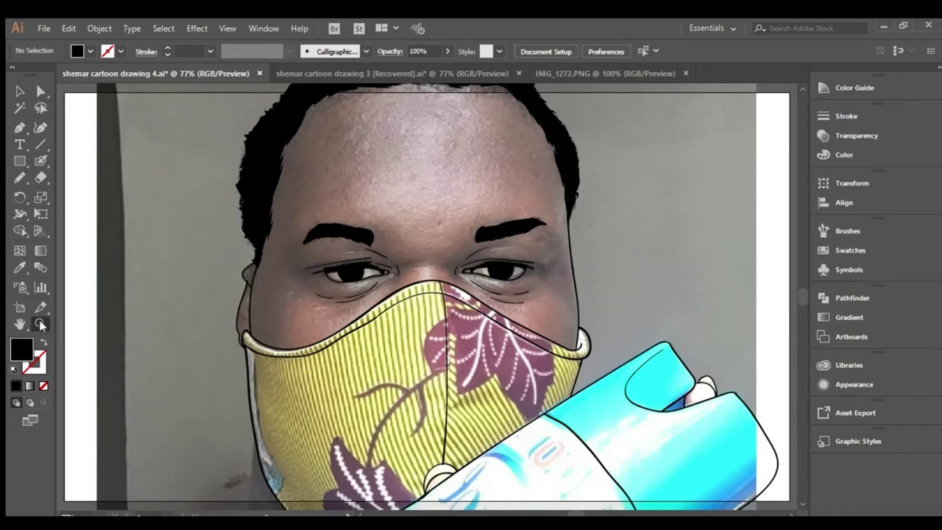
left_click(264, 368)
left_click(448, 362)
left_click(510, 287)
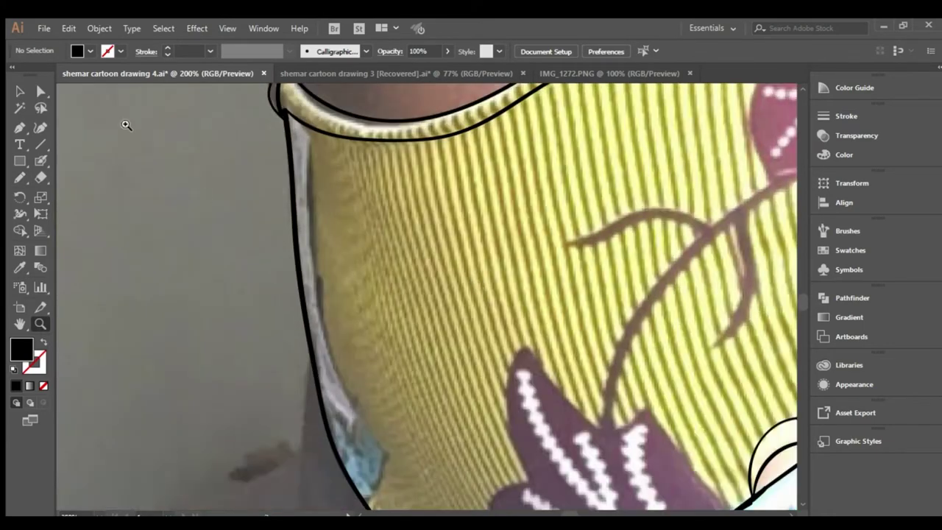
left_click(20, 178)
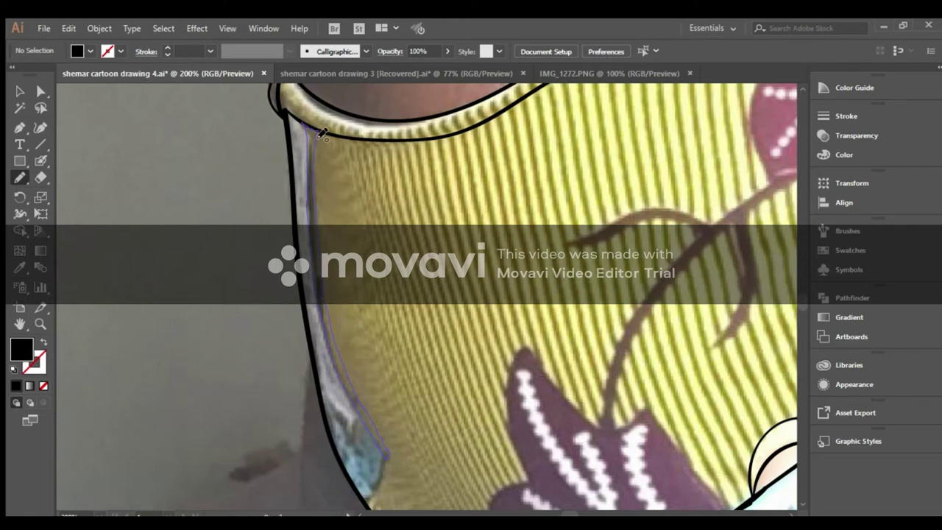
left_click_drag(322, 135, 316, 131)
scroll(652, 420, "down", 3)
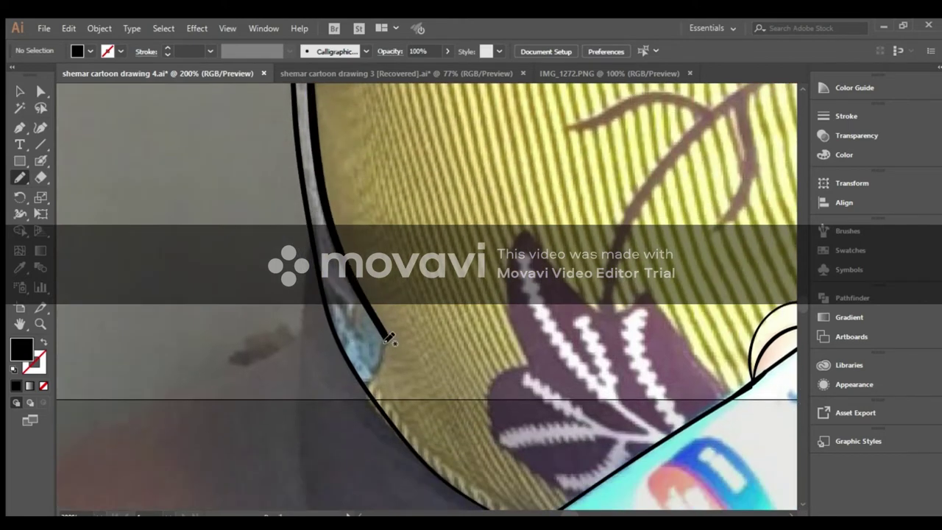
left_click_drag(393, 352, 365, 366)
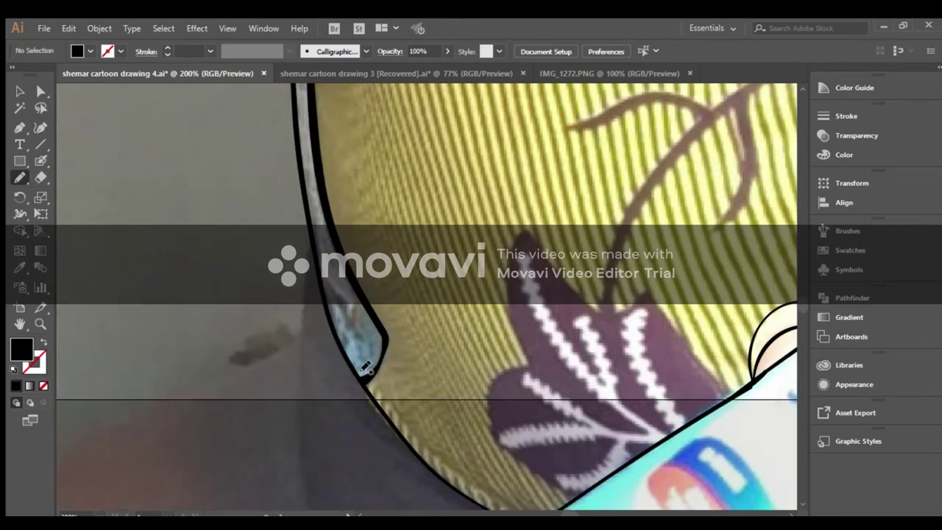
scroll(527, 329, "down", 3)
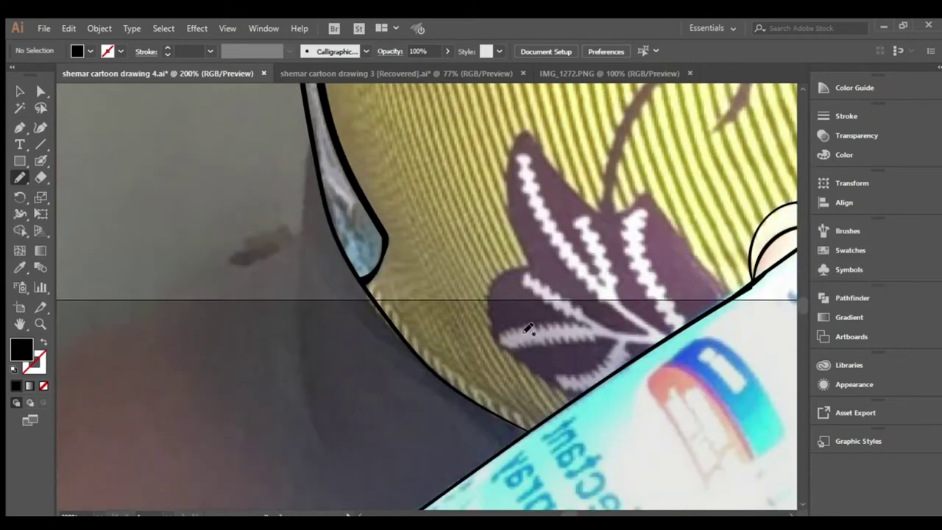
Trace the lower purple leaf on the mask and fill it solid black.
left_click_drag(555, 390, 528, 257)
mouse_move(517, 136)
left_mouse_down()
mouse_move(576, 193)
mouse_move(642, 193)
mouse_move(742, 296)
mouse_move(572, 409)
left_mouse_up()
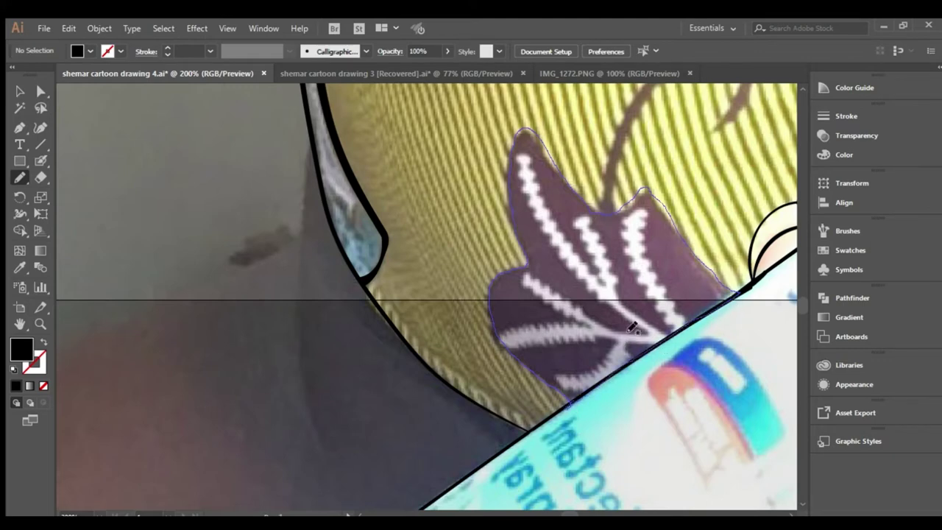
left_click_drag(632, 328, 634, 330)
scroll(795, 84, "up", 5)
Paint the mask's main branch and a side twig in black.
mouse_move(617, 446)
left_mouse_down()
mouse_move(656, 322)
mouse_move(760, 223)
left_mouse_up()
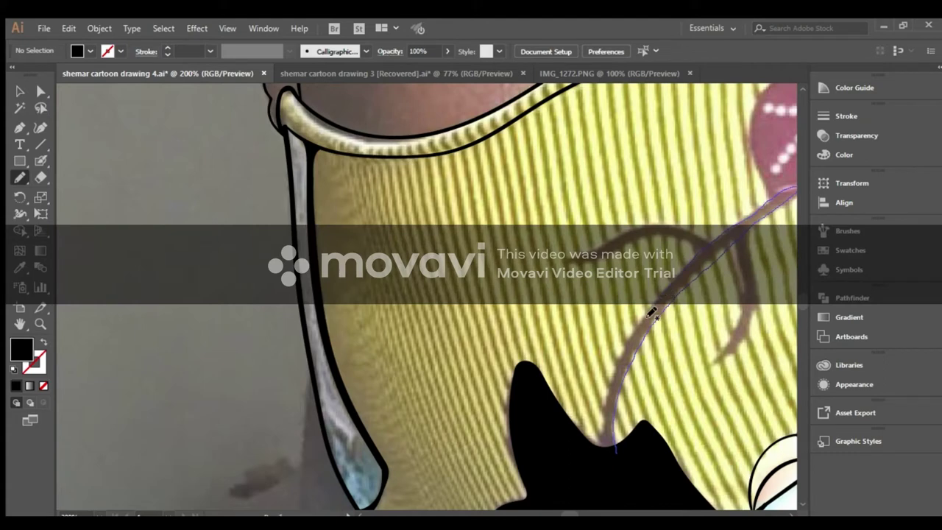
left_click_drag(758, 214, 619, 456)
left_click_drag(698, 253, 665, 237)
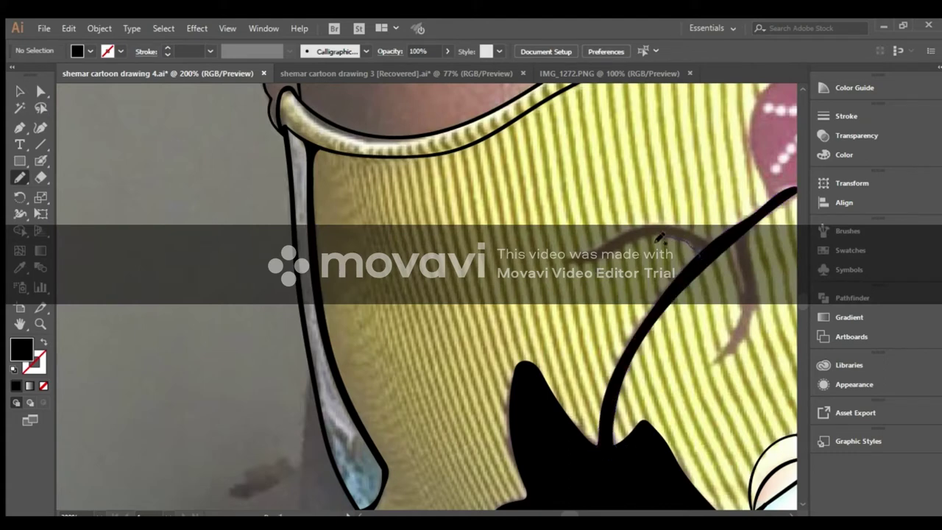
mouse_move(627, 237)
left_mouse_down()
mouse_move(730, 258)
mouse_move(737, 335)
mouse_move(745, 267)
left_mouse_up()
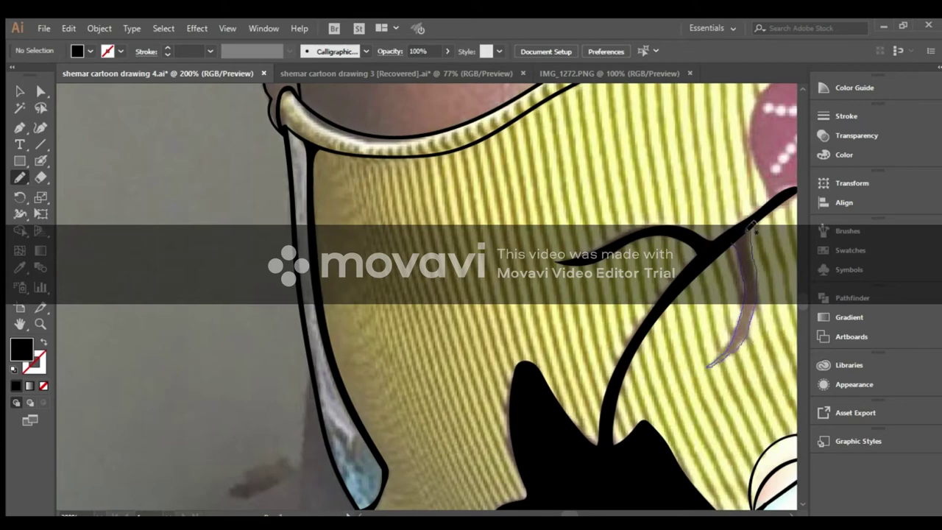
Trace the upper leaf in the purple fabric and fill it black.
scroll(786, 510, "right", 5)
scroll(786, 510, "up", 3)
mouse_move(541, 302)
left_mouse_down()
mouse_move(530, 286)
mouse_move(556, 168)
mouse_move(534, 313)
left_mouse_up()
mouse_move(573, 241)
left_mouse_down()
mouse_move(606, 269)
mouse_move(621, 350)
mouse_move(647, 170)
mouse_move(571, 243)
left_mouse_up()
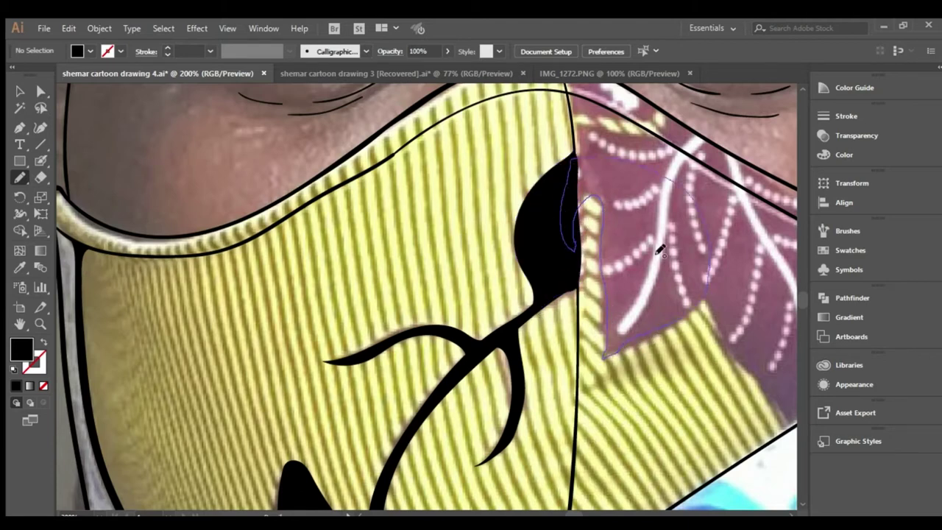
mouse_move(611, 358)
left_mouse_down()
mouse_move(633, 323)
mouse_move(631, 309)
left_mouse_up()
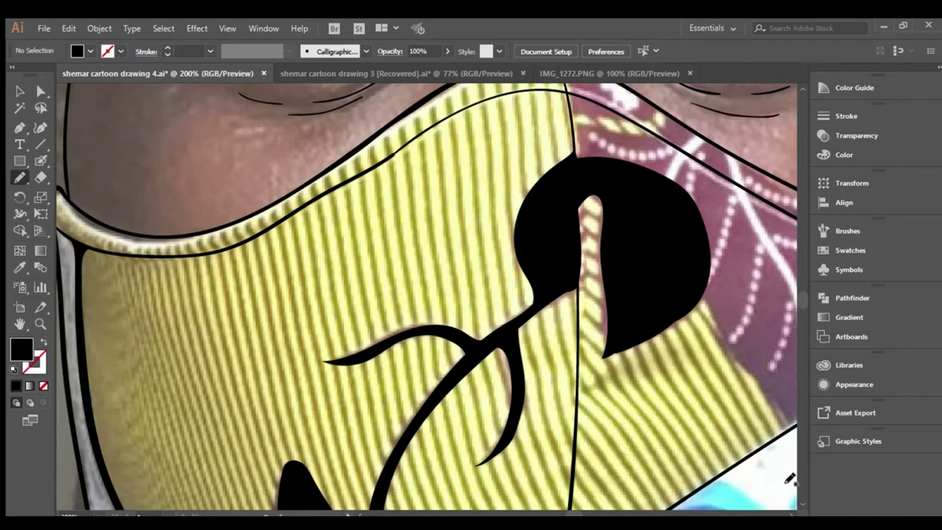
Fill the purple fabric along the mask's right side and the upper mask area black.
scroll(427, 295, "right", 10)
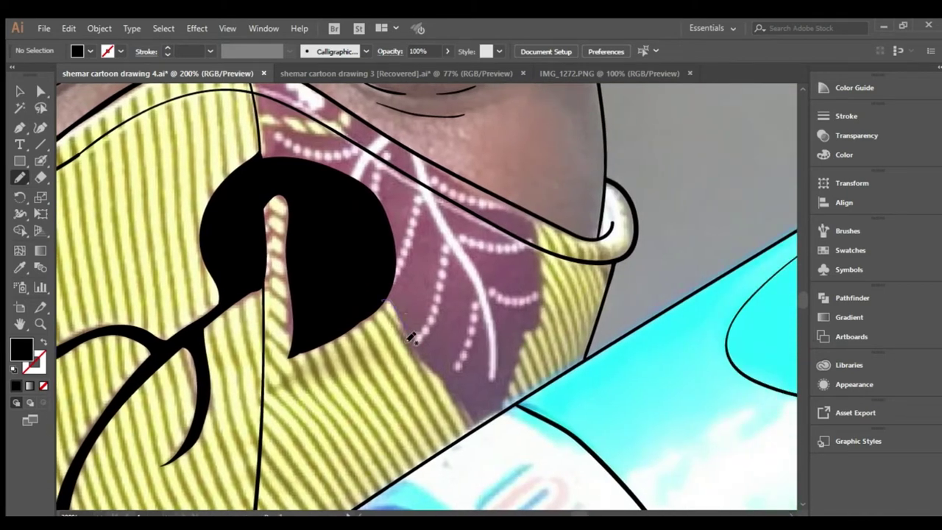
left_click_drag(498, 420, 436, 166)
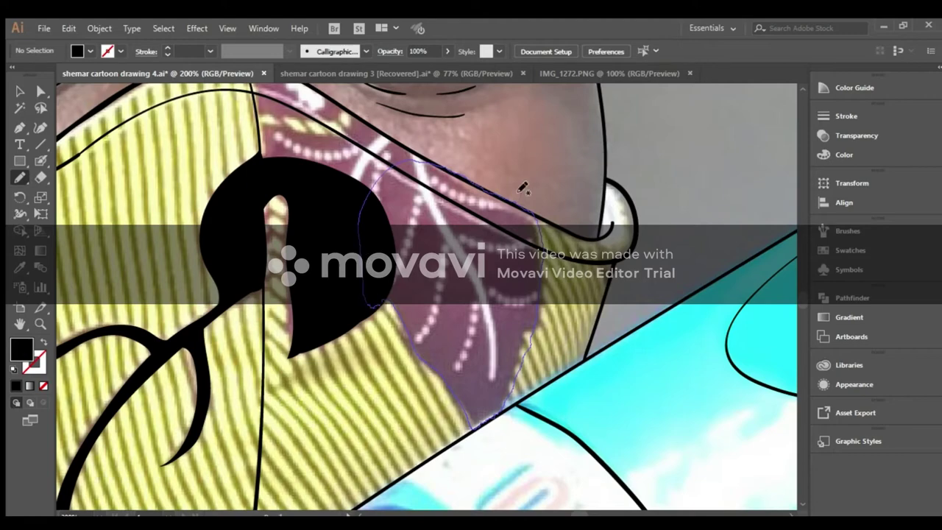
left_click_drag(435, 167, 486, 421)
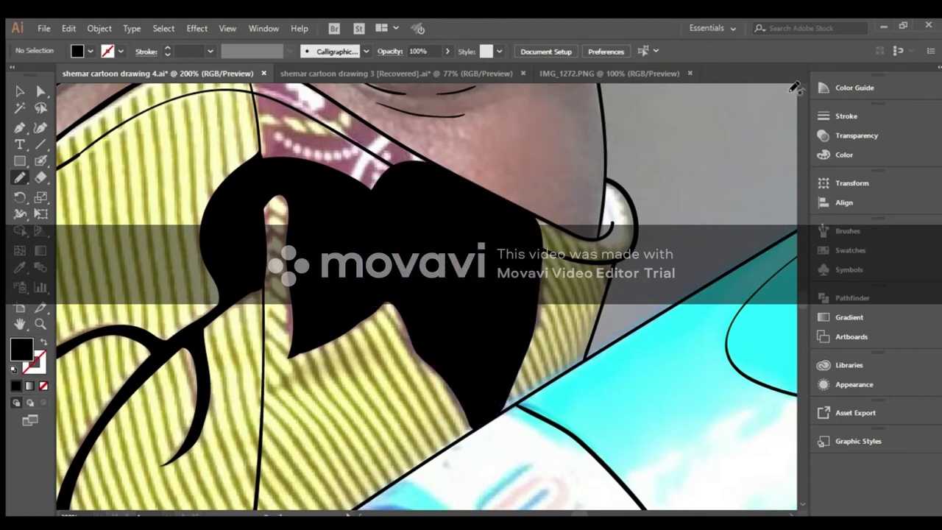
scroll(678, 110, "up", 5)
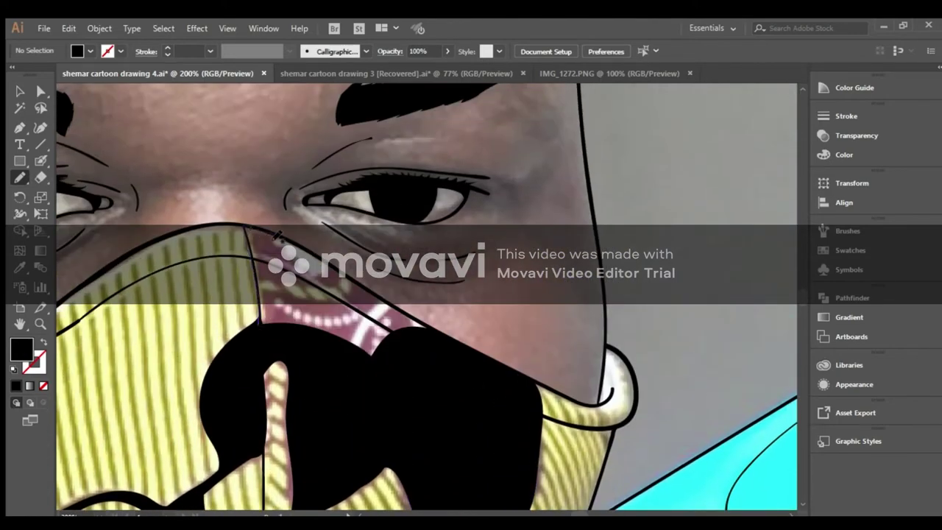
left_click_drag(344, 279, 295, 247)
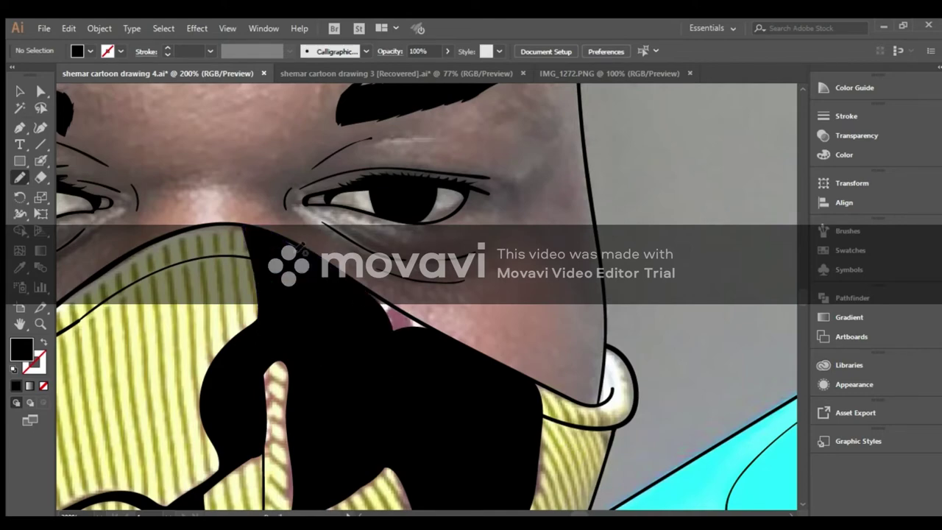
left_click_drag(390, 312, 368, 341)
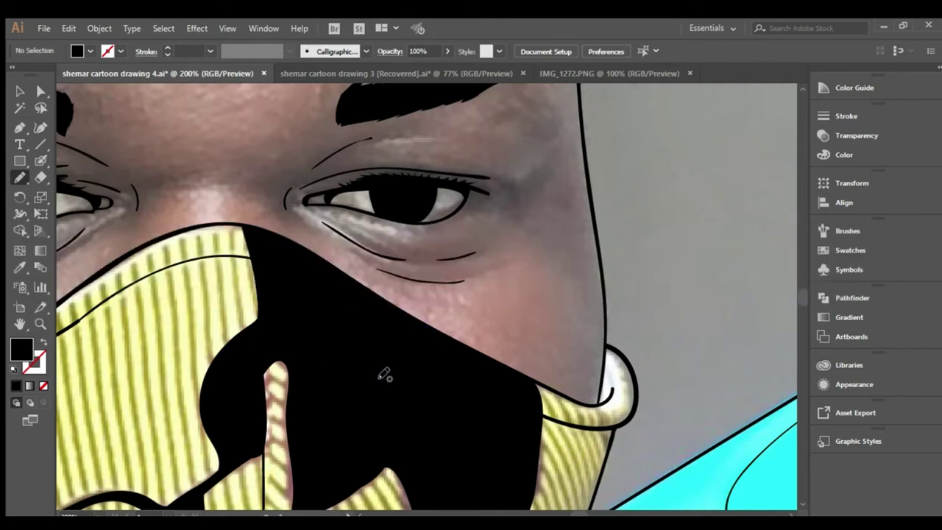
left_click(20, 324)
left_click_drag(305, 285, 231, 189)
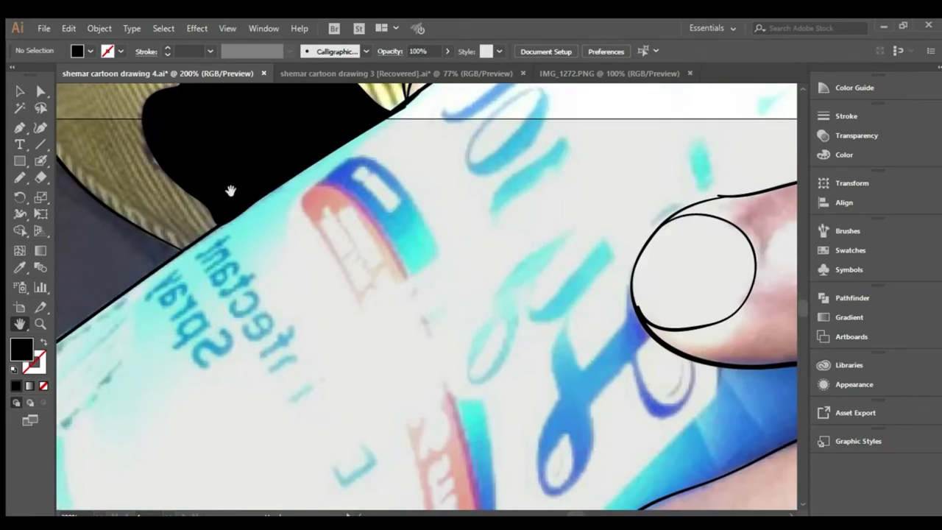
Zoom in on the can and set the Pencil to unfilled 3 pt black strokes.
key("ctrl+0")
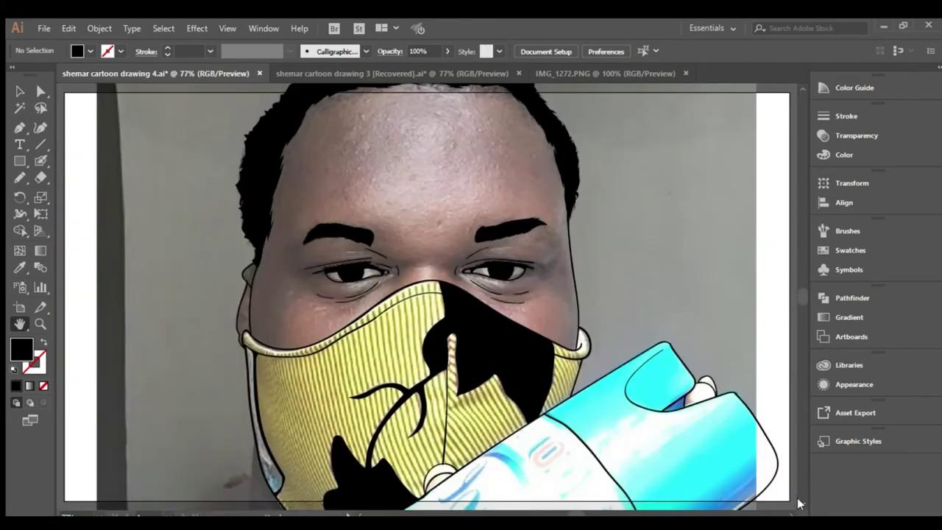
key("ctrl+plus")
scroll(800, 502, "down", 2)
left_click(46, 161)
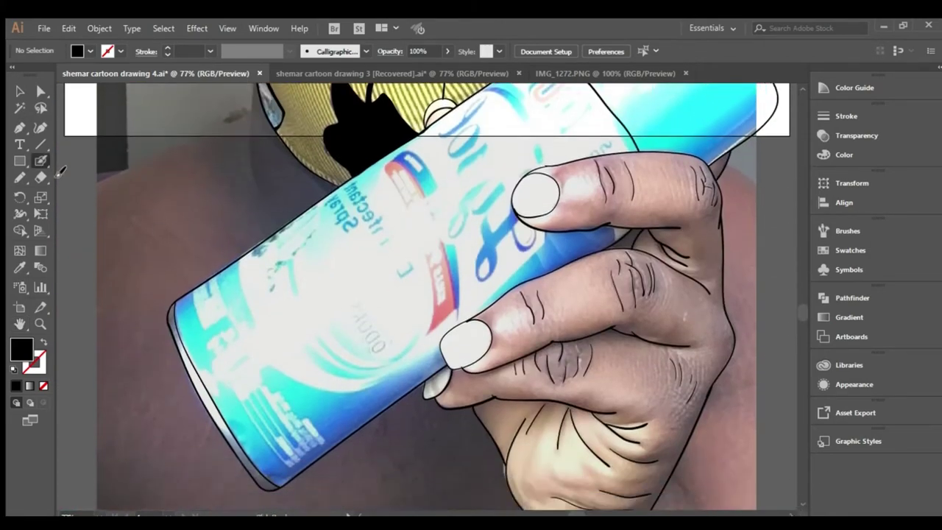
key("shift+x")
key("bracketright")
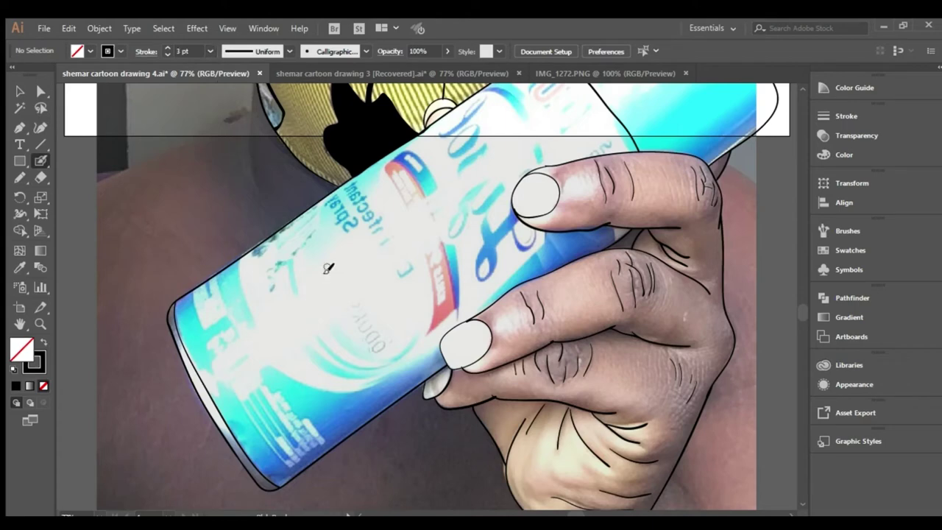
Write the looping 'Lysol' lettering across the can, fixing one loop's fill and stroke.
mouse_move(244, 352)
left_mouse_down()
mouse_move(336, 343)
mouse_move(435, 284)
left_mouse_up()
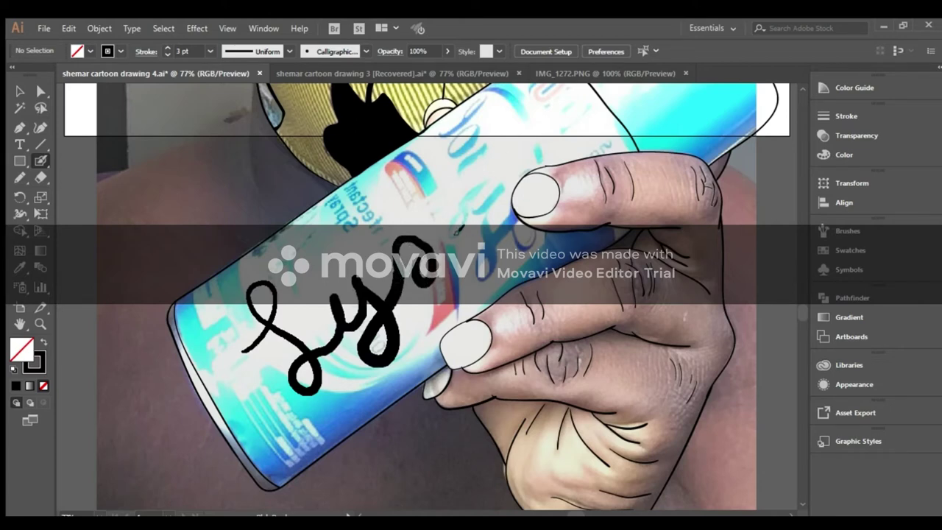
left_click_drag(449, 225, 477, 243)
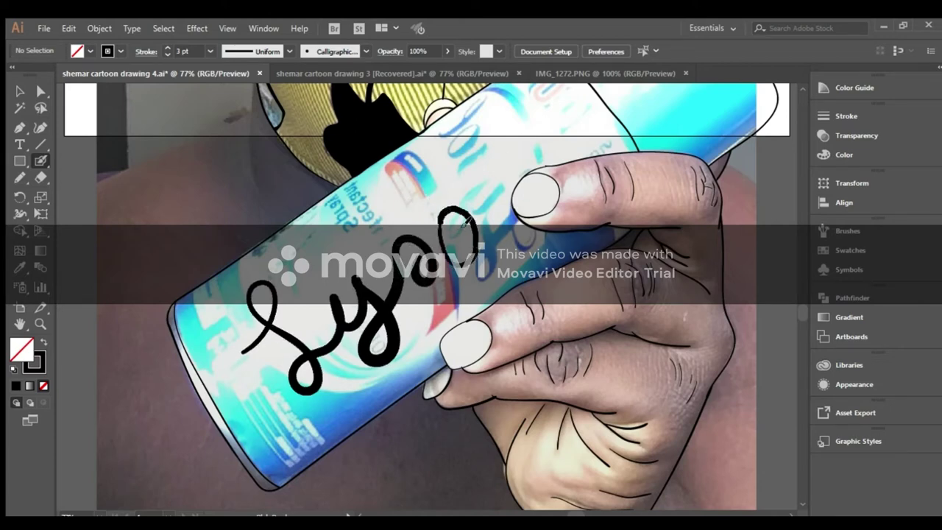
left_click(19, 91)
key("shift+x")
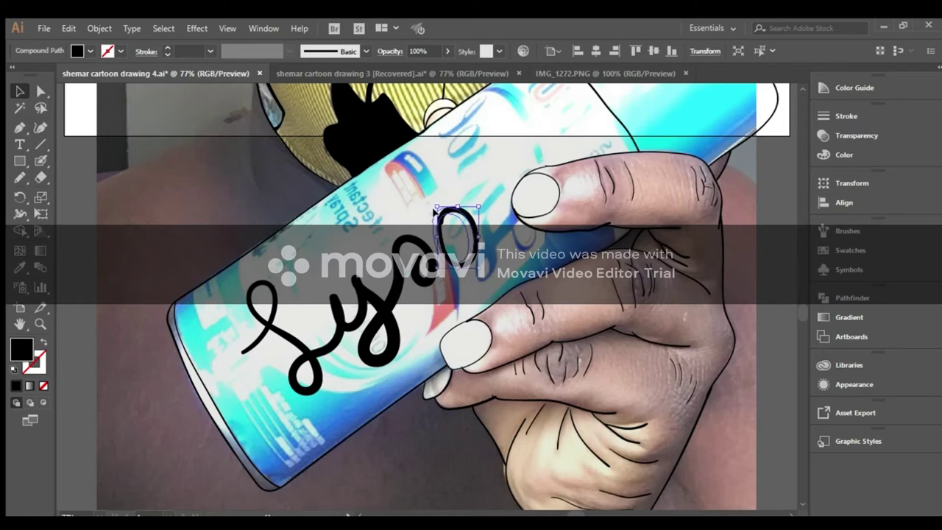
left_click(41, 161)
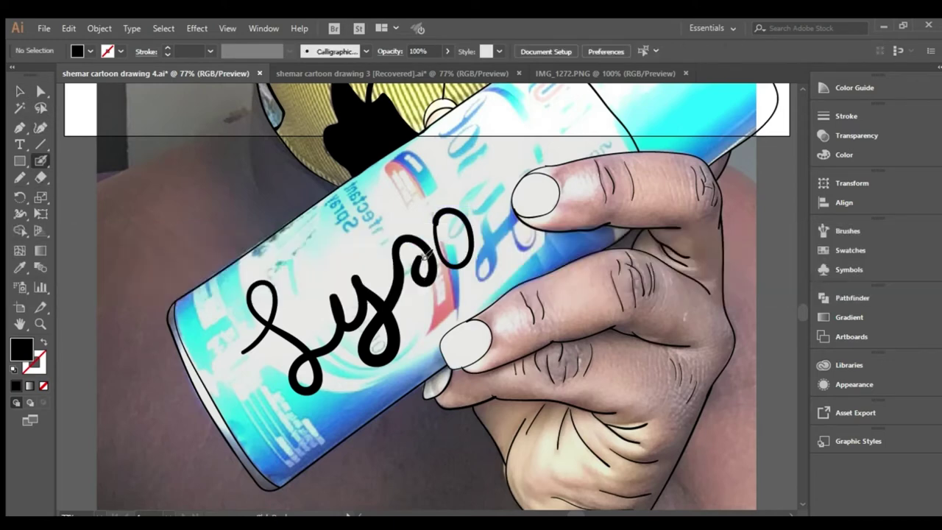
key("shift+x")
left_click_drag(502, 221, 497, 227)
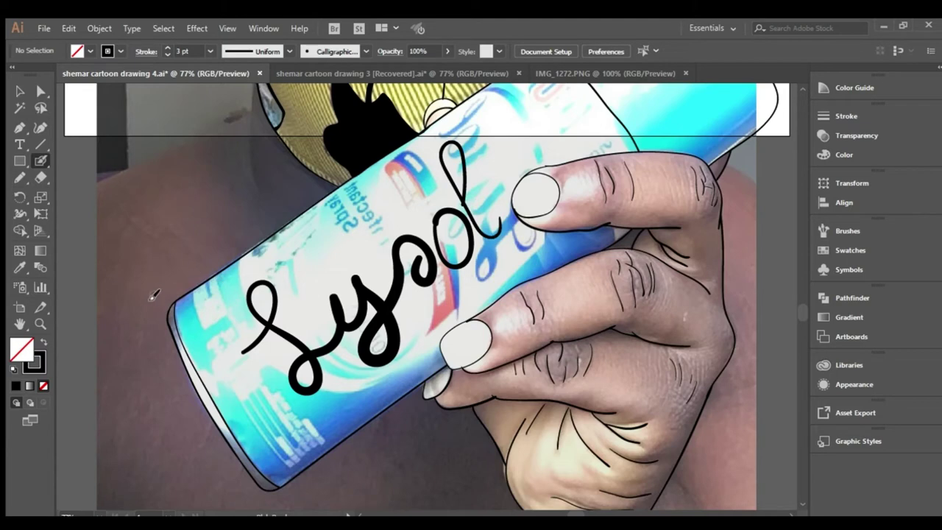
Hide the photo reference to view the bare line art.
scroll(148, 294, "up", 5)
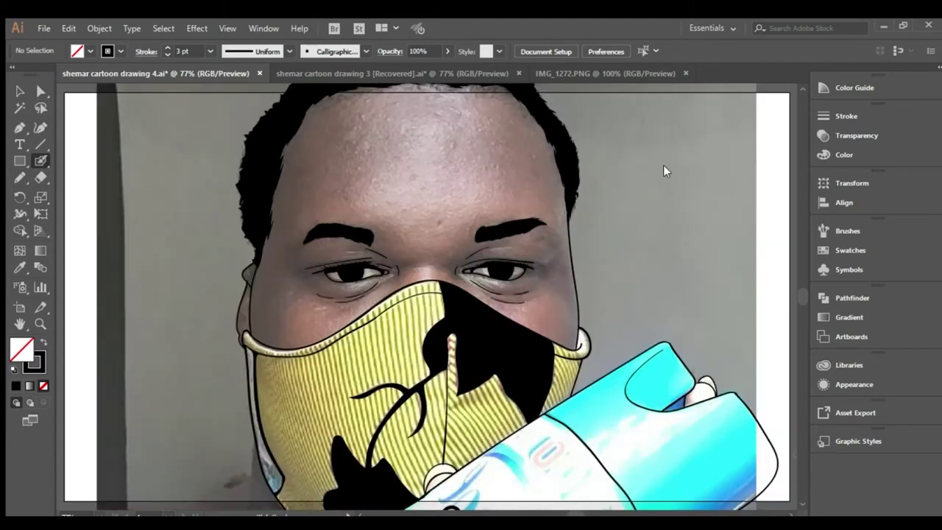
key("ctrl+shift+w")
scroll(799, 86, "up", 3)
Select the figure's line-art group and scale it down.
key("v")
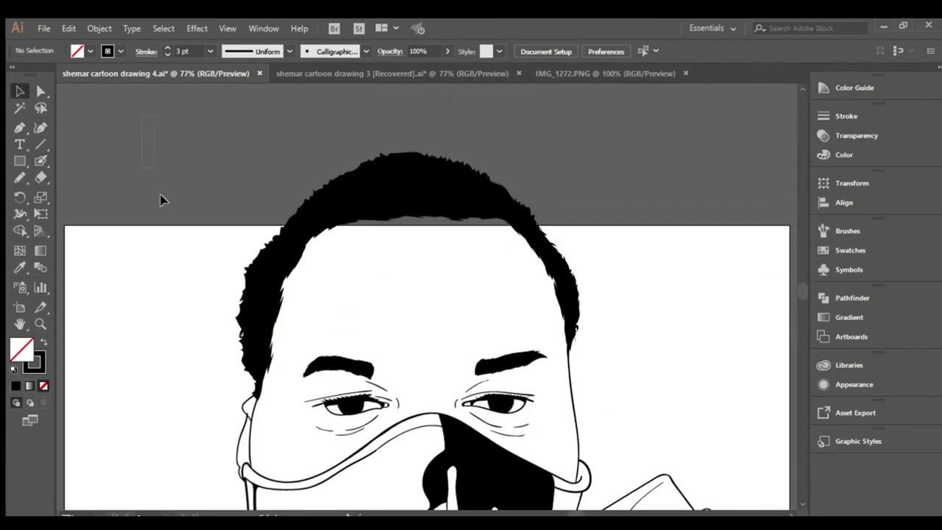
key("ctrl+a")
scroll(772, 477, "down", 5)
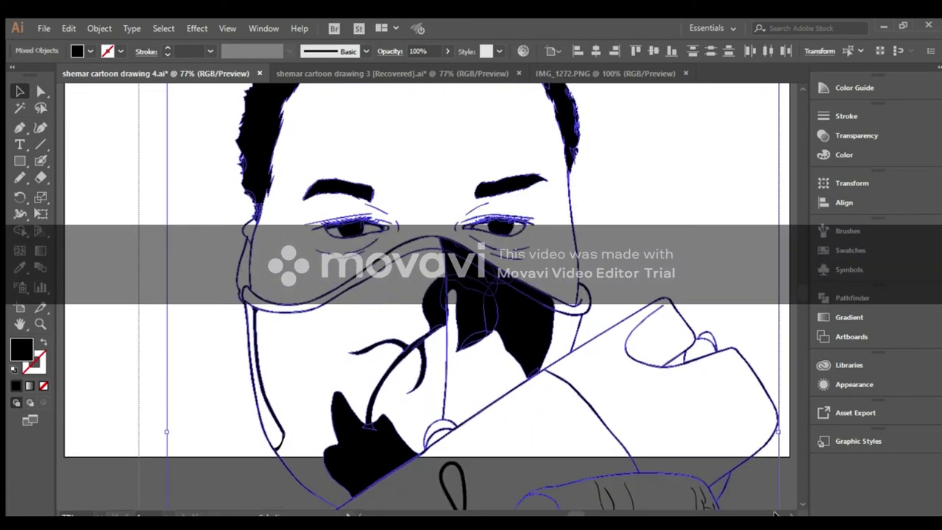
scroll(773, 477, "down", 4)
scroll(772, 477, "down", 7)
scroll(772, 478, "down", 2)
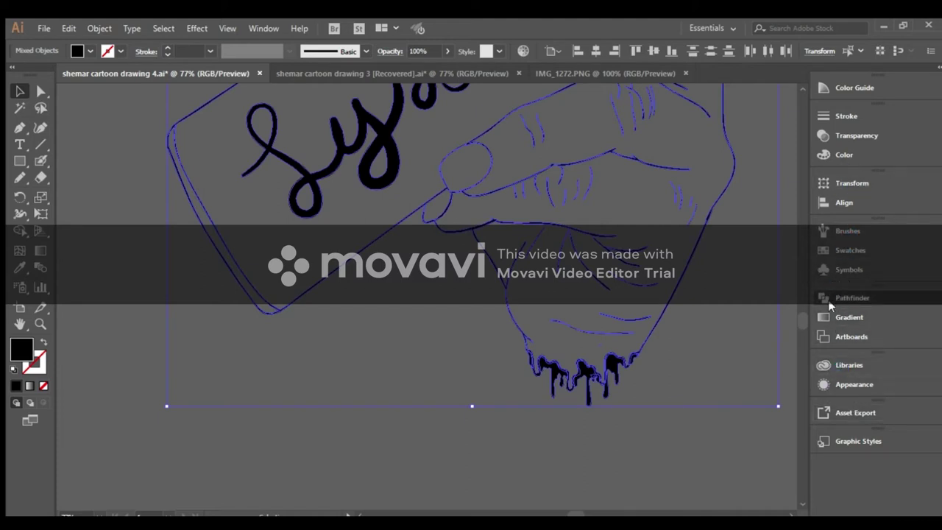
left_click(707, 357)
left_click_drag(738, 325, 666, 430)
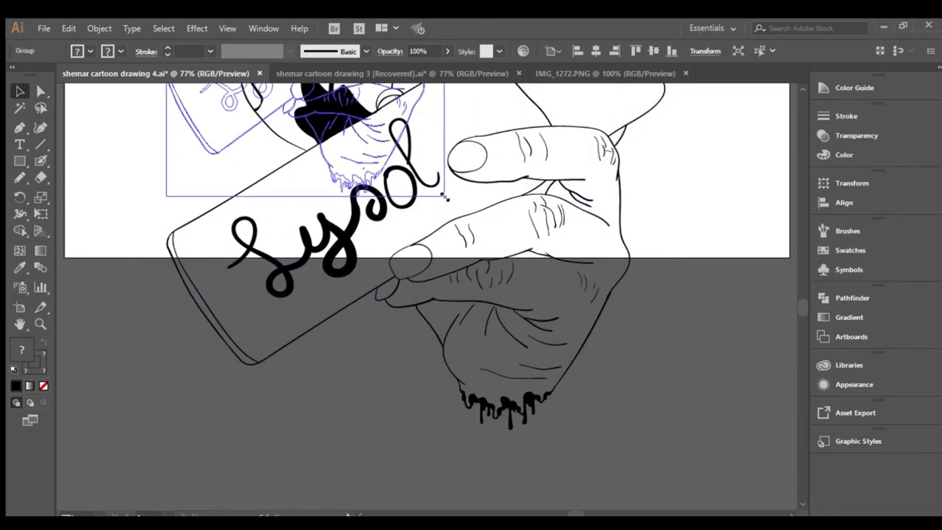
left_click_drag(665, 429, 596, 259)
Move the scaled line-art figure onto the centre of the artboard.
scroll(796, 82, "up", 4)
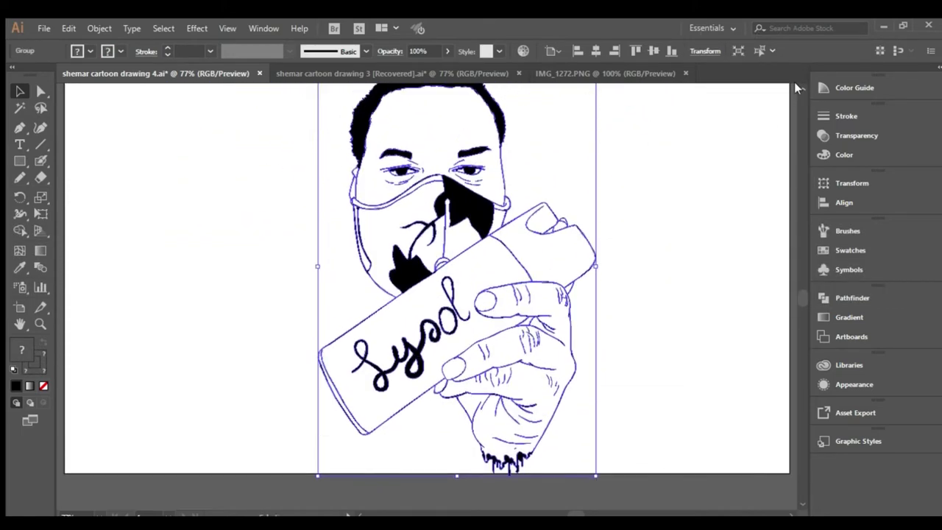
scroll(751, 95, "up", 2)
mouse_move(311, 143)
left_mouse_down()
mouse_move(421, 199)
mouse_move(433, 184)
left_mouse_up()
scroll(433, 184, "down", 1)
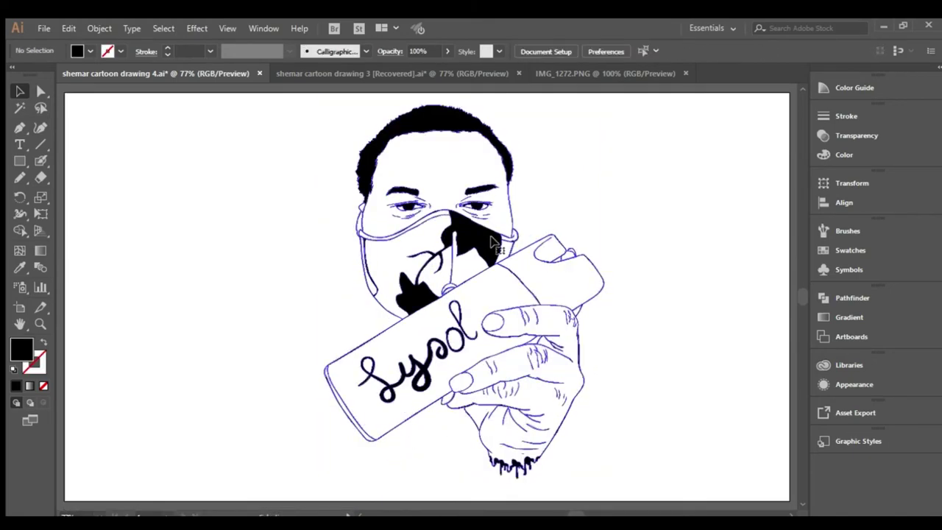
left_click_drag(606, 482, 618, 499)
left_click_drag(324, 105, 331, 204)
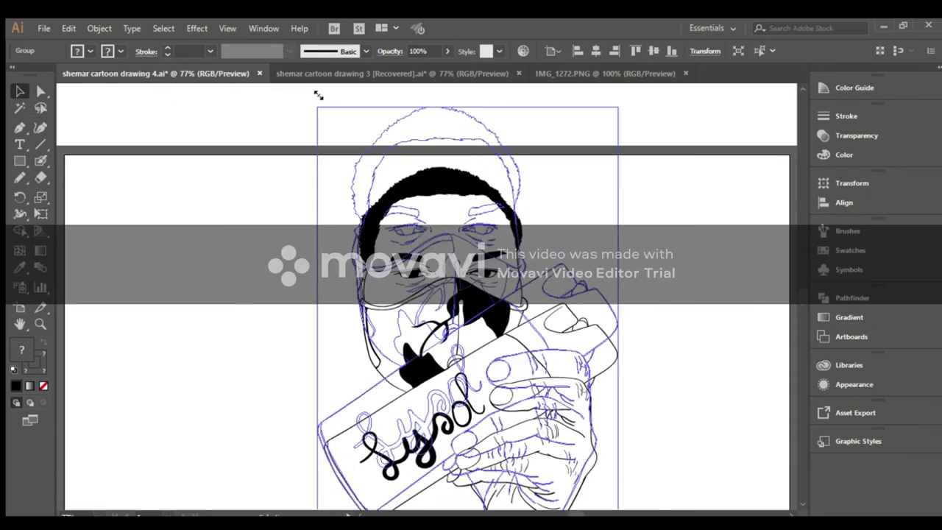
Draw an orange-filled rectangle covering the figure with the Rectangle tool (M).
left_click(643, 325)
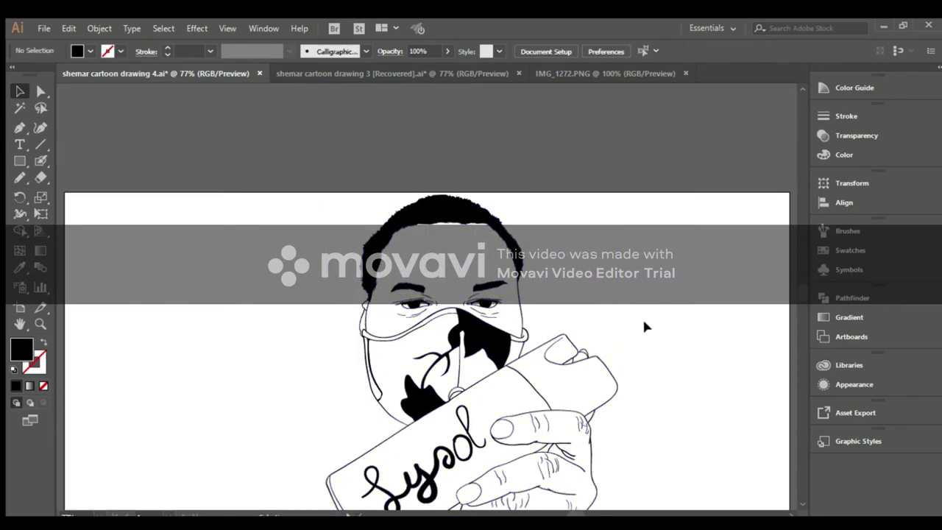
scroll(644, 324, "down", 2)
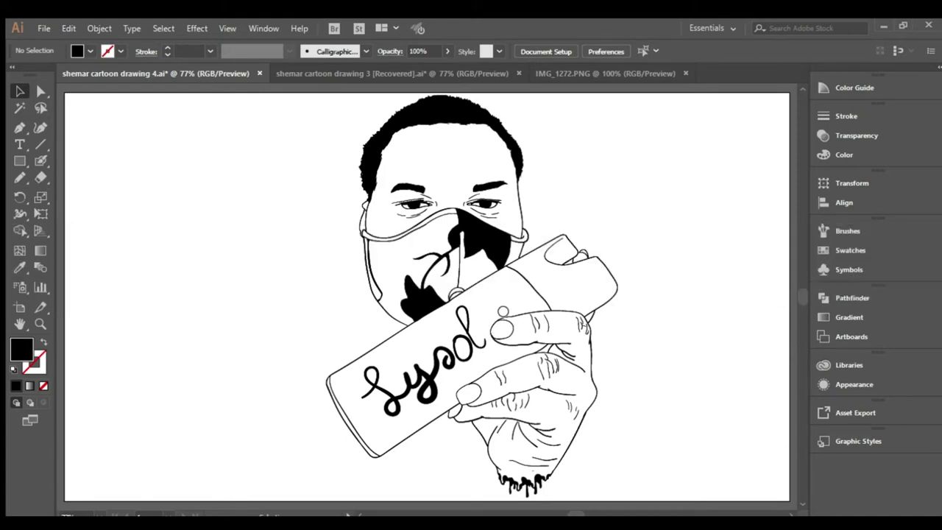
key("m")
left_click_drag(281, 94, 628, 500)
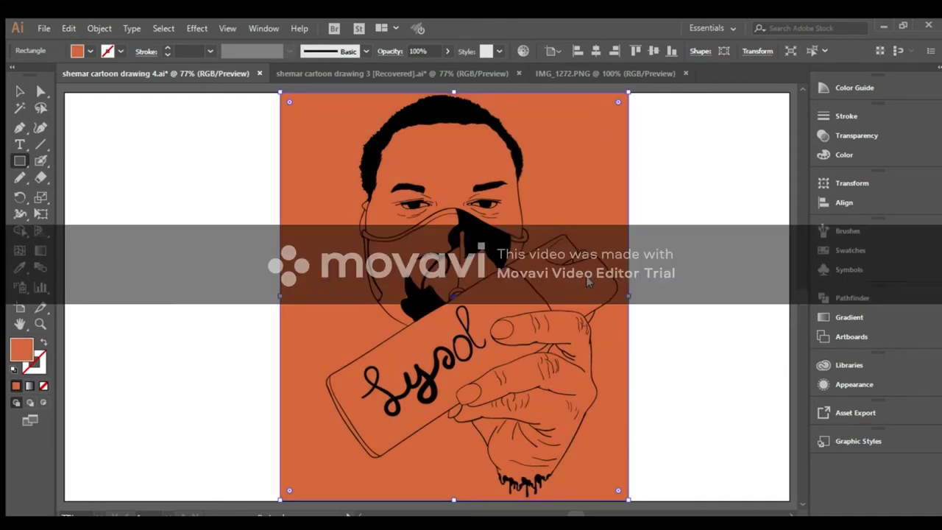
Group the orange rectangle with the line art, enter the group, and zoom to the hand and can.
left_click(20, 91)
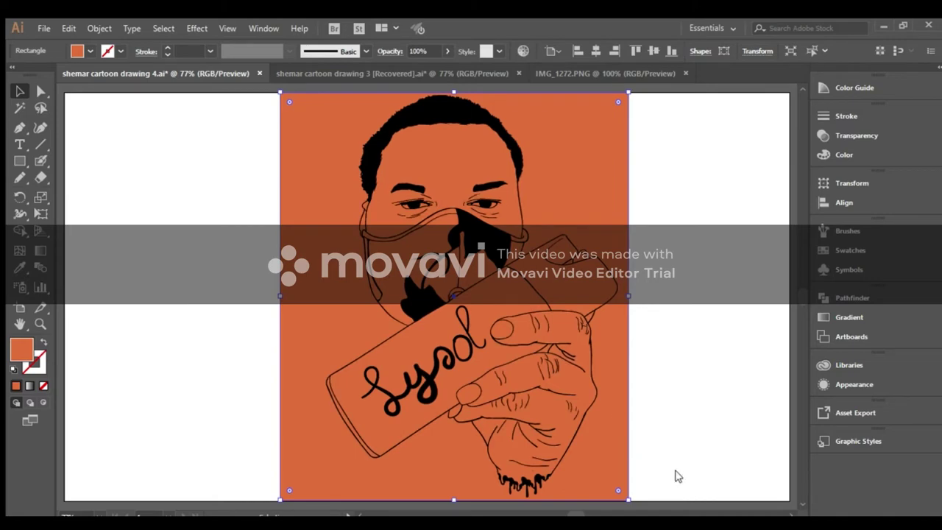
left_click_drag(210, 163, 368, 243)
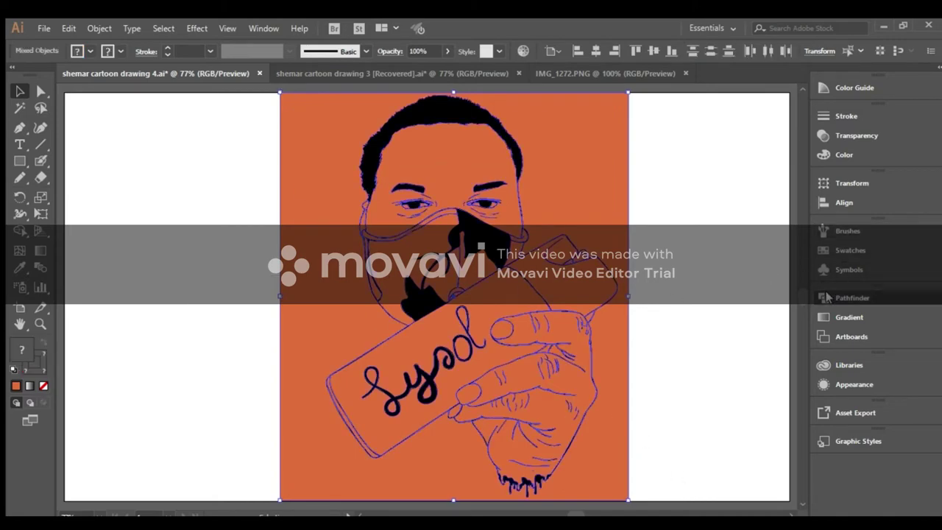
key("ctrl+g")
double_click(409, 346)
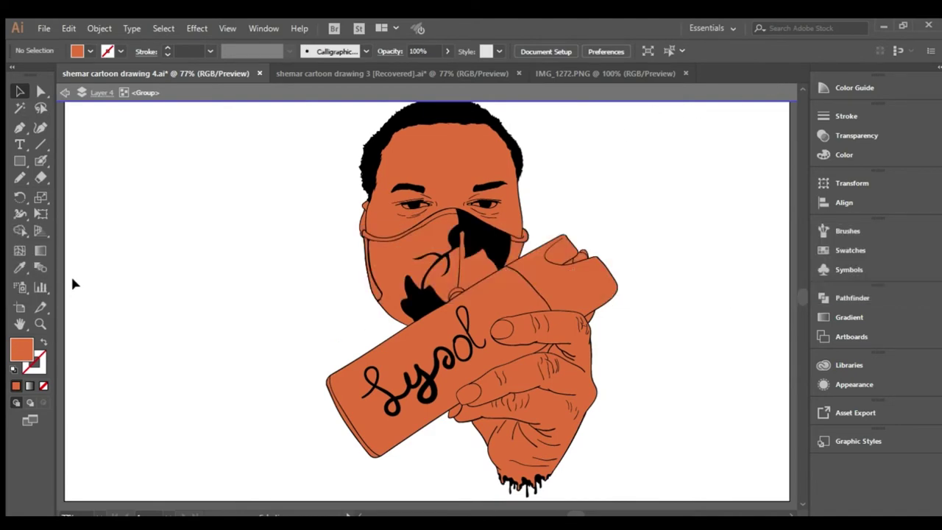
key("z")
left_click(494, 276)
Select the can's lettering strokes and body and apply a gradient fill.
key("v")
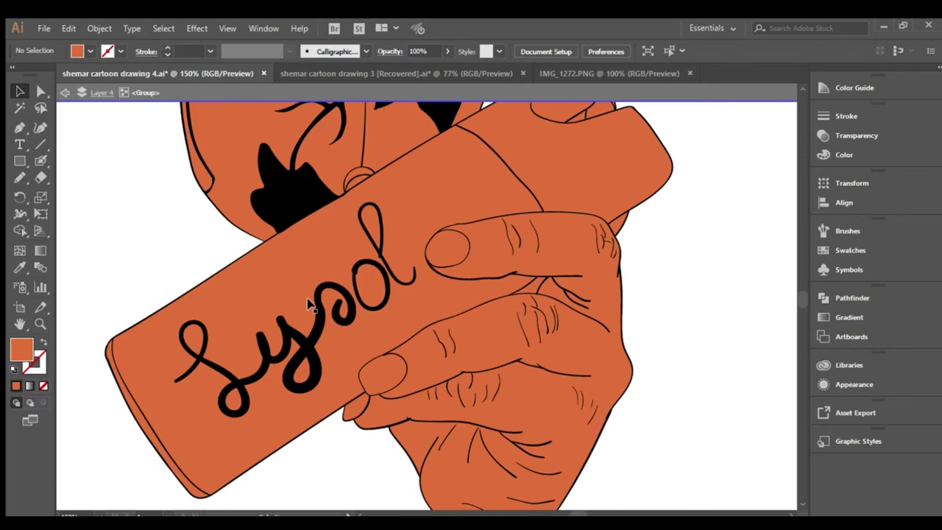
left_click(193, 327)
left_click(236, 397, "shift")
left_click(225, 361, "shift")
left_click(302, 364, "shift")
left_click(365, 301, "shift")
left_click(375, 271, "shift")
left_click(322, 258, "shift")
left_click(842, 317)
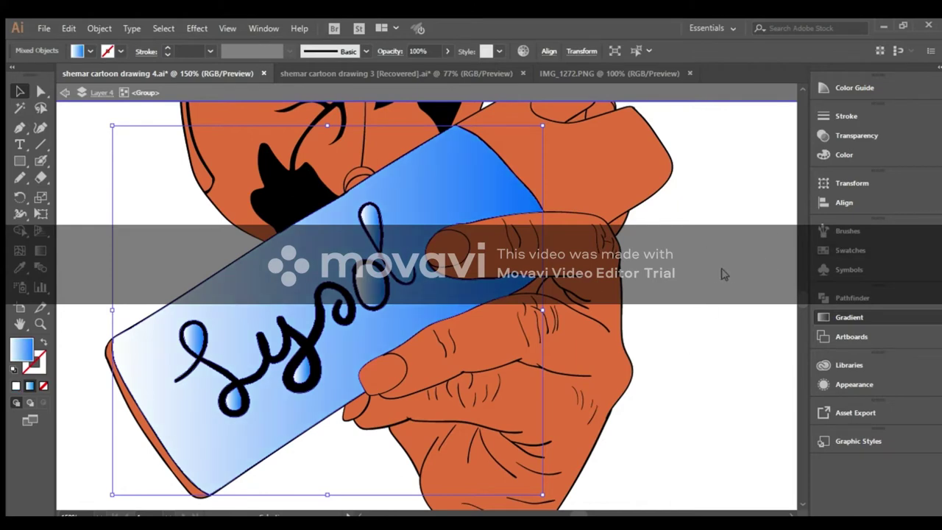
Angle the blue gradient diagonally across the can and apply it to the nozzle.
left_click(41, 252)
mouse_move(284, 254)
left_mouse_down()
mouse_move(309, 291)
mouse_move(342, 312)
left_mouse_up()
left_click_drag(318, 231, 357, 294)
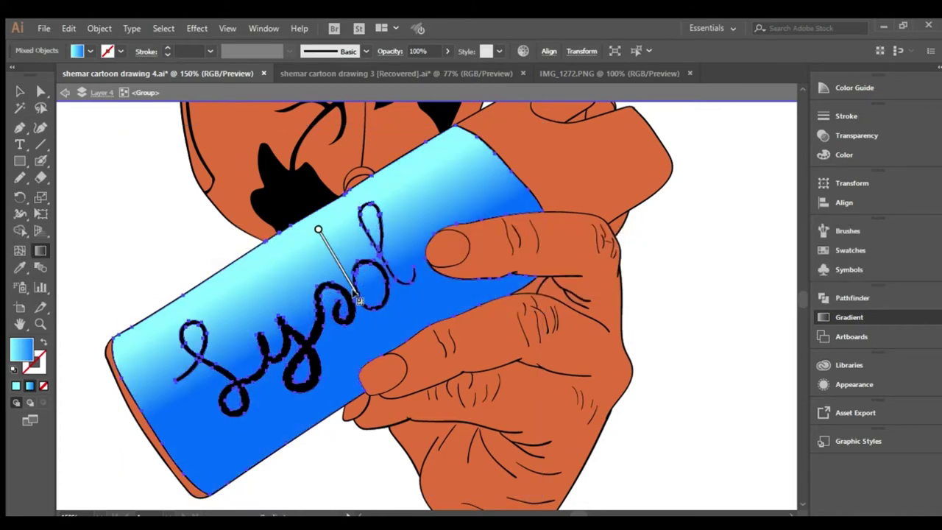
key("v")
left_click(582, 151)
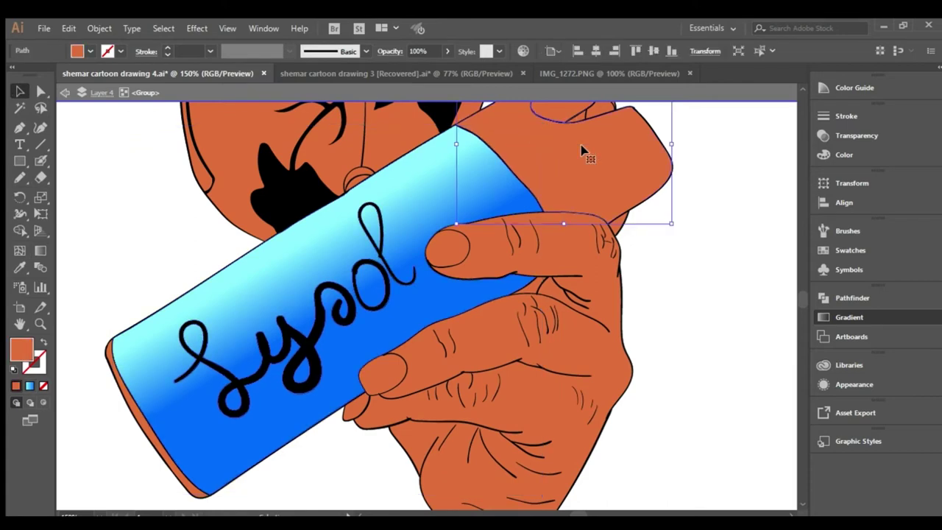
key("period")
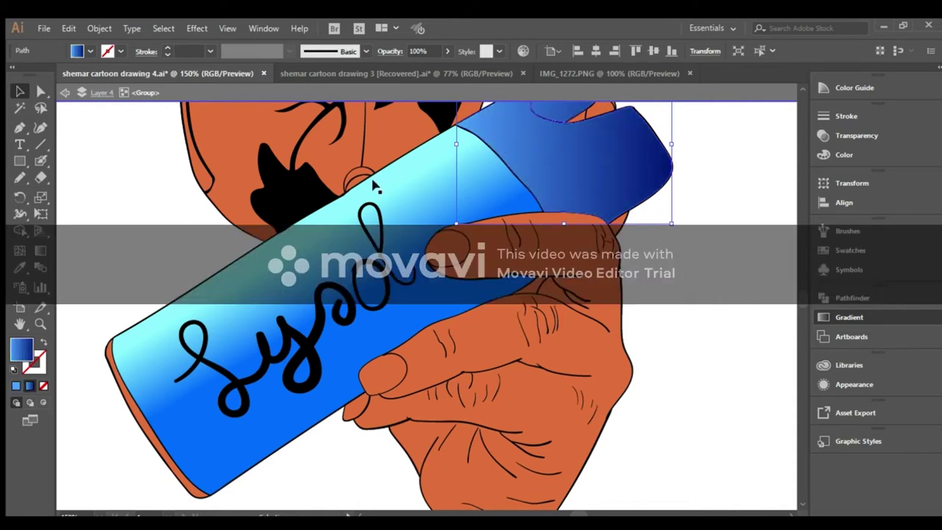
Reset the small piece by the mask on the left cheek to white fill, black outline.
left_click(575, 117)
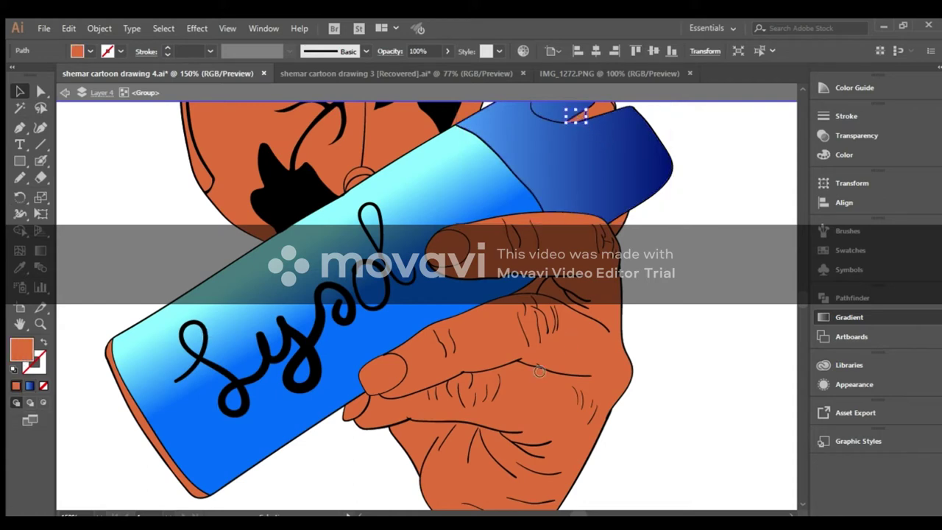
left_click(729, 231)
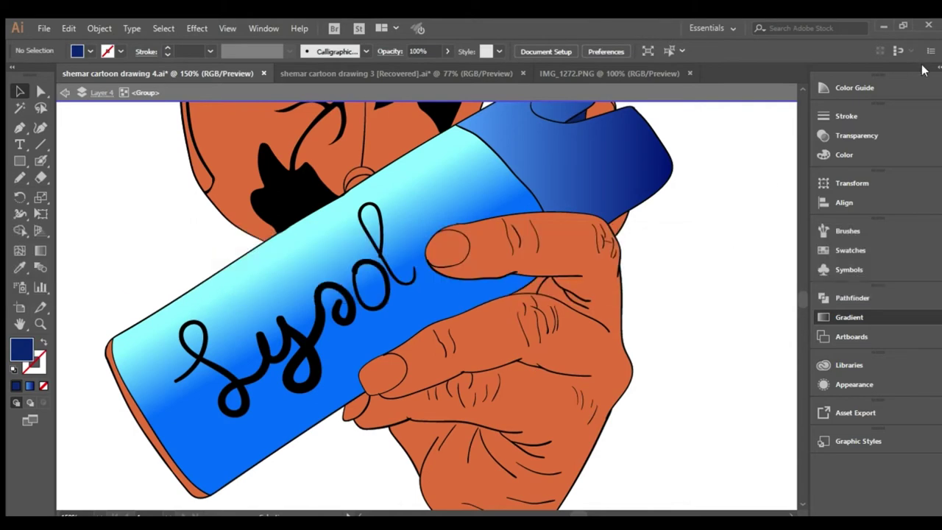
scroll(798, 87, "up", 4)
left_click(197, 347)
left_click(195, 346)
key("d")
left_click(298, 247)
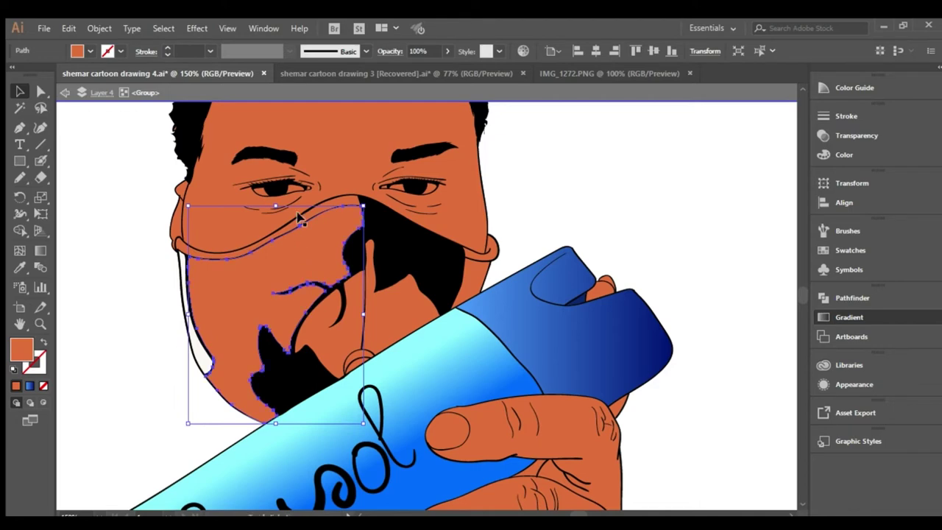
Fill the face mask with a bright yellow swatch.
key("ctrl+a")
left_click(509, 139)
left_click(231, 280)
key("ctrl+a")
left_click(126, 280)
left_click(321, 332)
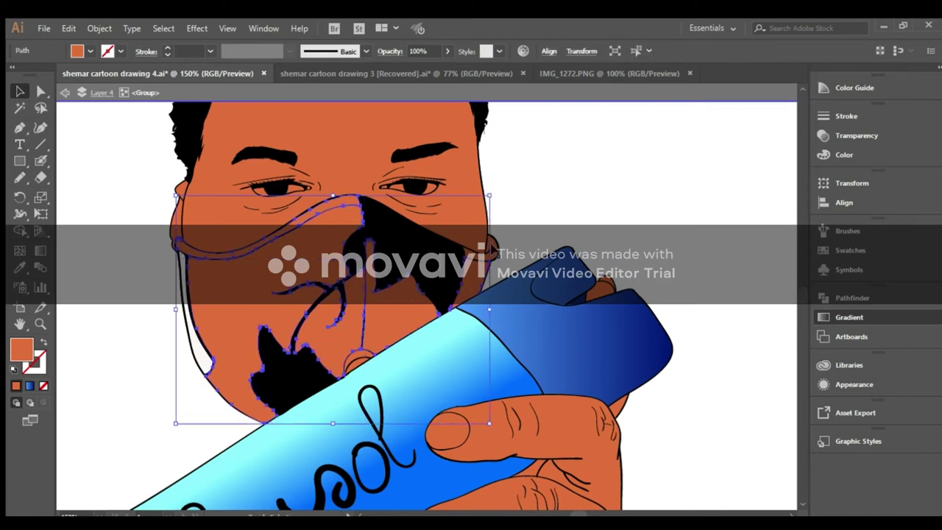
left_click(500, 254, "shift")
left_click(500, 254, "shift")
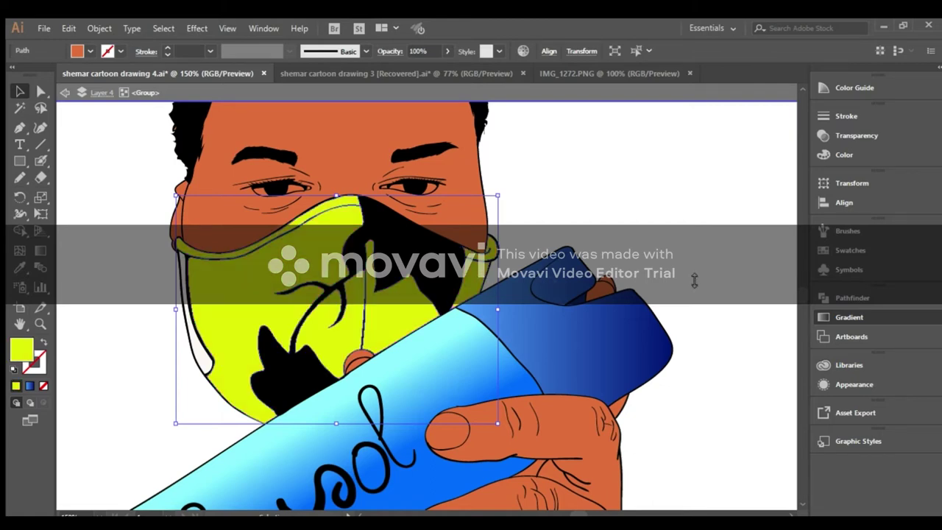
left_click(587, 165)
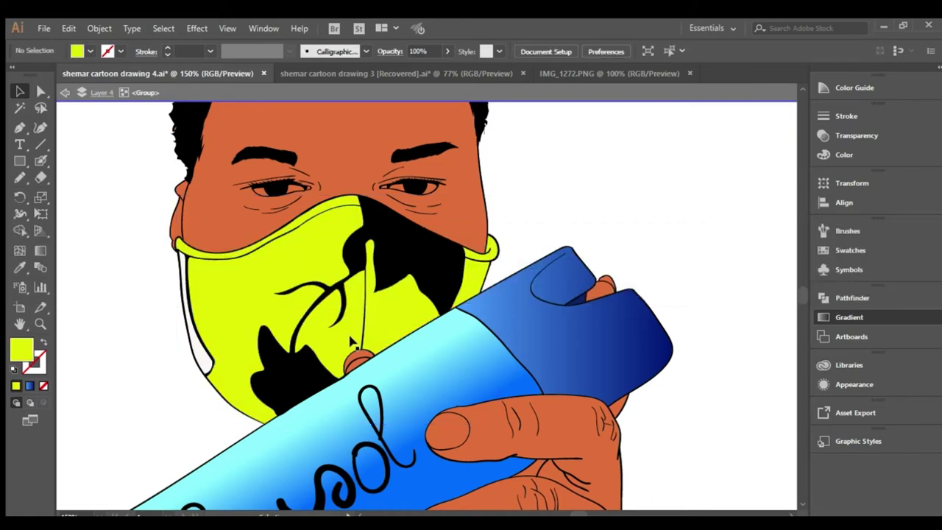
Shift-select the orange fingernail and fingertip pieces of the hand.
left_click(356, 355)
left_click(606, 281, "shift")
left_click(448, 431, "shift")
scroll(799, 500, "down", 5)
left_click(368, 358, "shift")
left_click(371, 359, "shift")
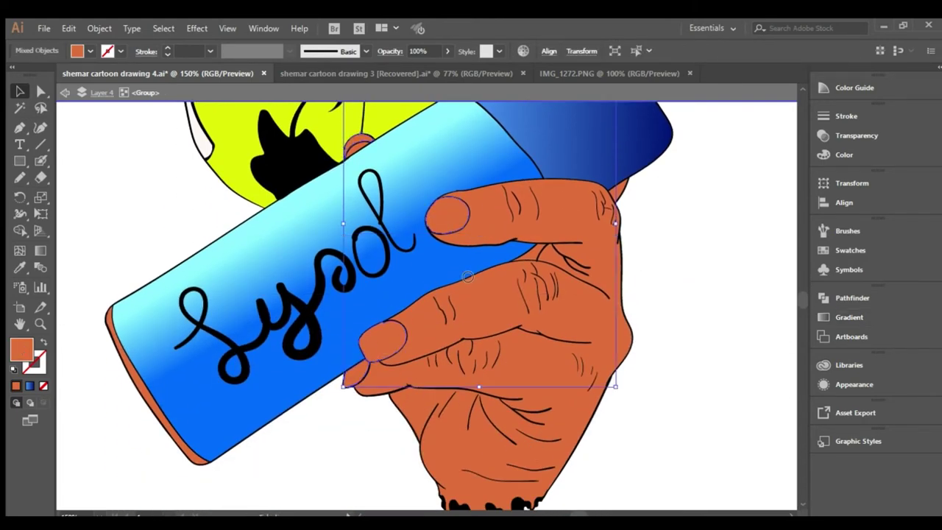
Make the selected fingernails light peach.
left_click(723, 275)
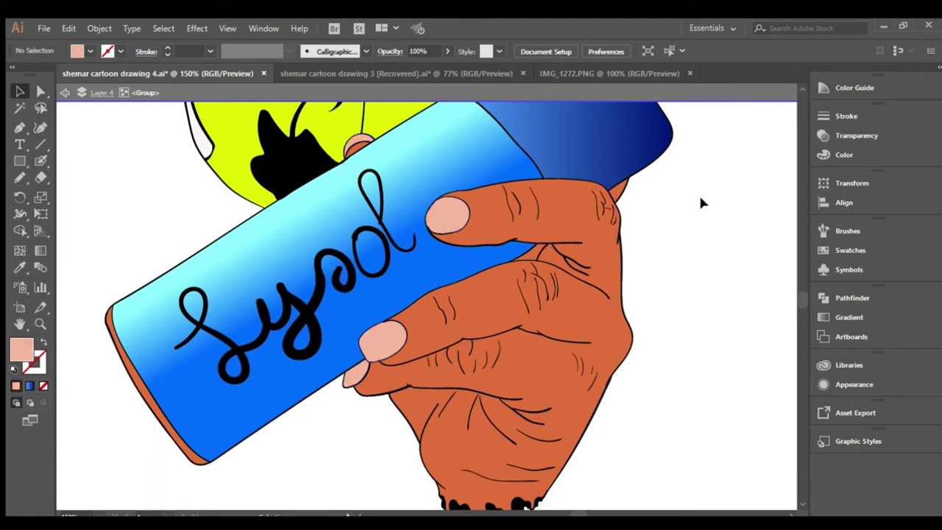
left_click(497, 182)
left_click(162, 423)
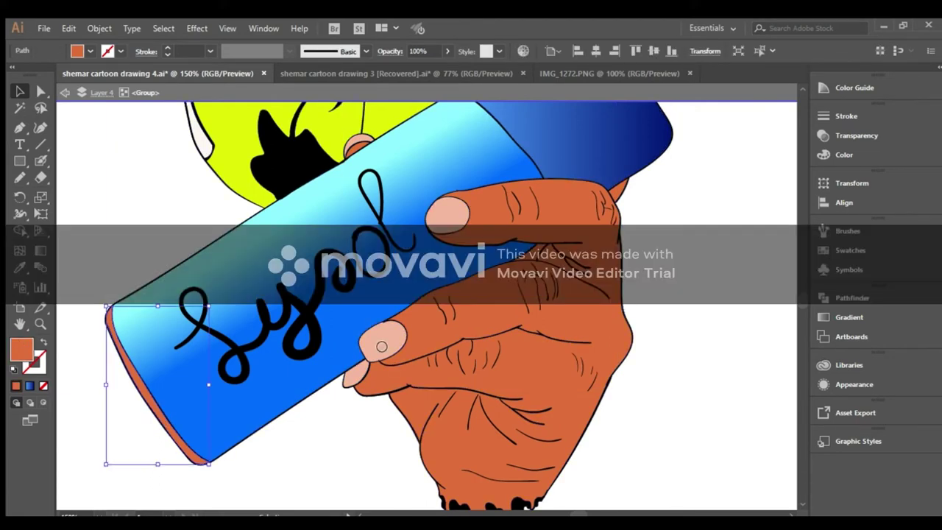
left_click(721, 249)
scroll(798, 85, "up", 3)
scroll(797, 85, "up", 5)
Zoom in on the eyes and select both eye shapes.
key("z")
left_click(316, 264)
left_click(316, 264)
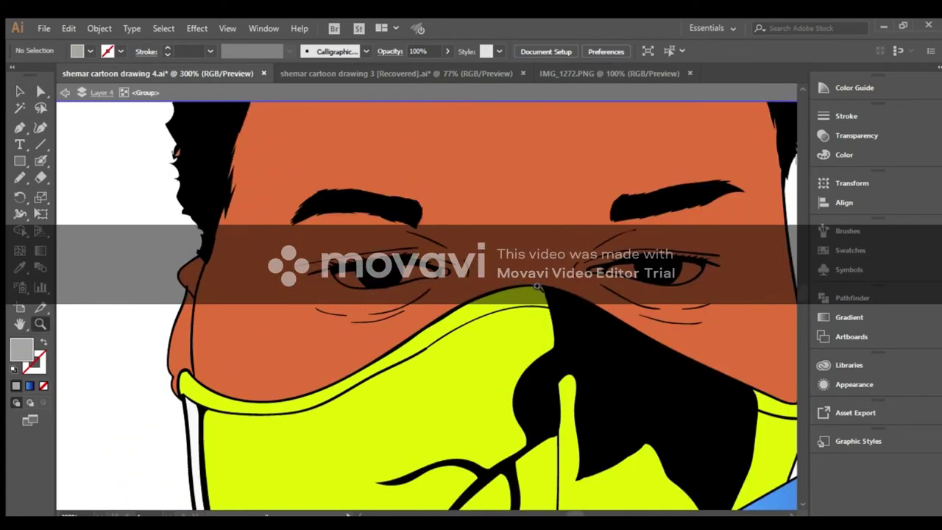
left_click(316, 263)
left_click(20, 91)
left_click(173, 287)
left_click(574, 278, "shift")
left_click(629, 280, "shift")
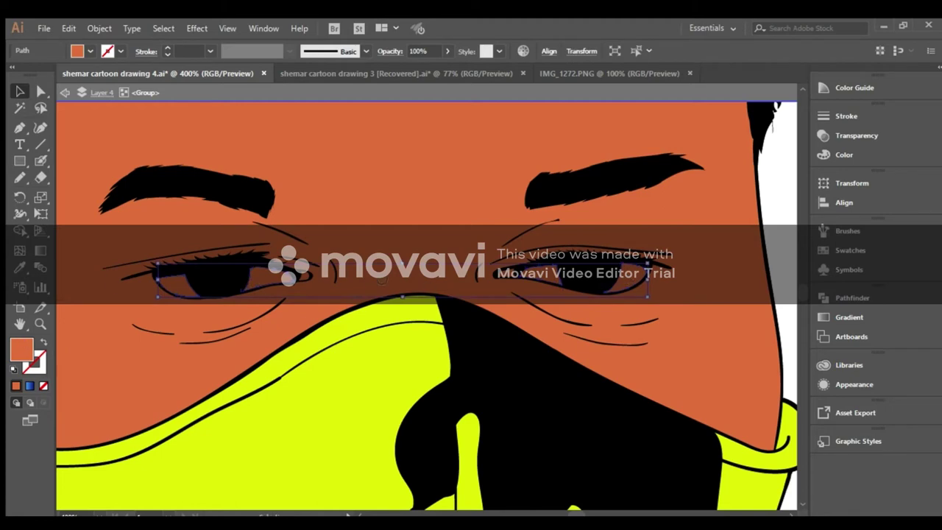
key("ctrl+shift+a")
Colour both inner eye-corner shapes pink, then fit the whole artwork in view.
key("z")
left_click(302, 243)
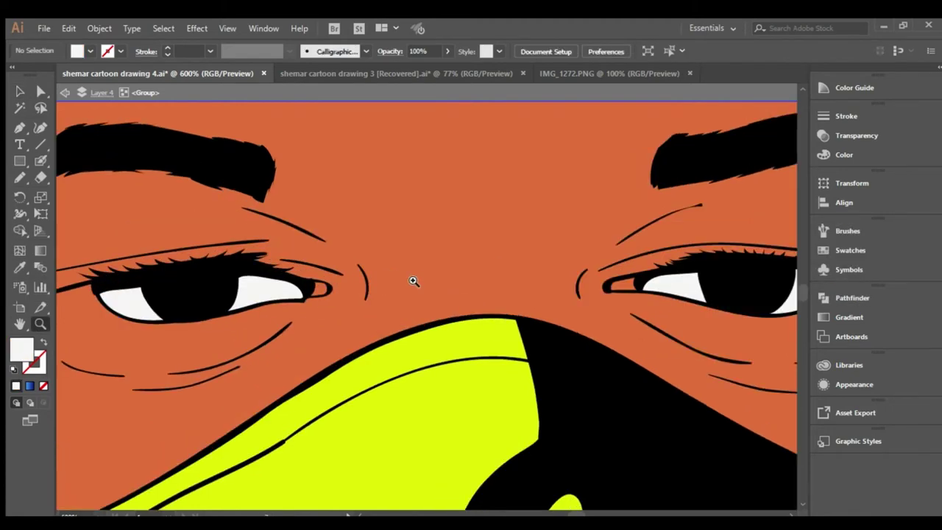
left_click(16, 89)
left_click(307, 312)
left_click(708, 304, "shift")
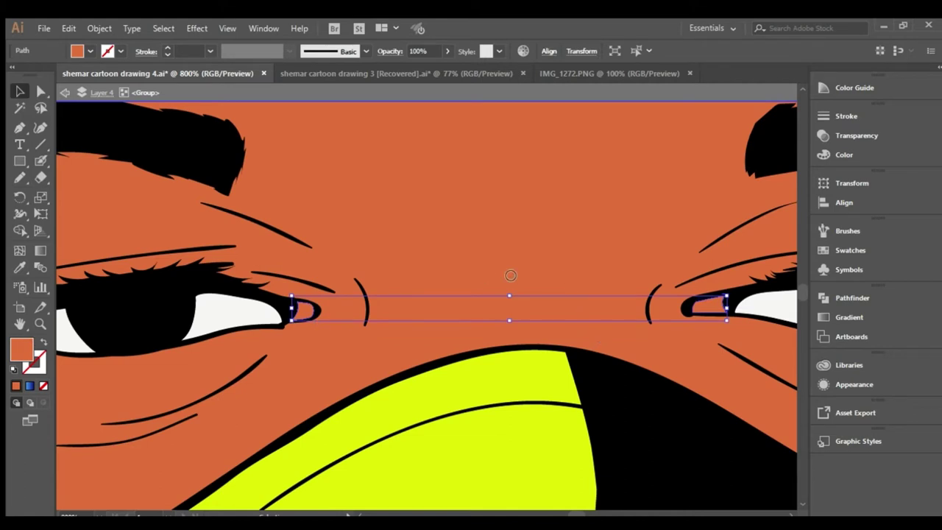
key("ctrl+shift+a")
key("ctrl+0")
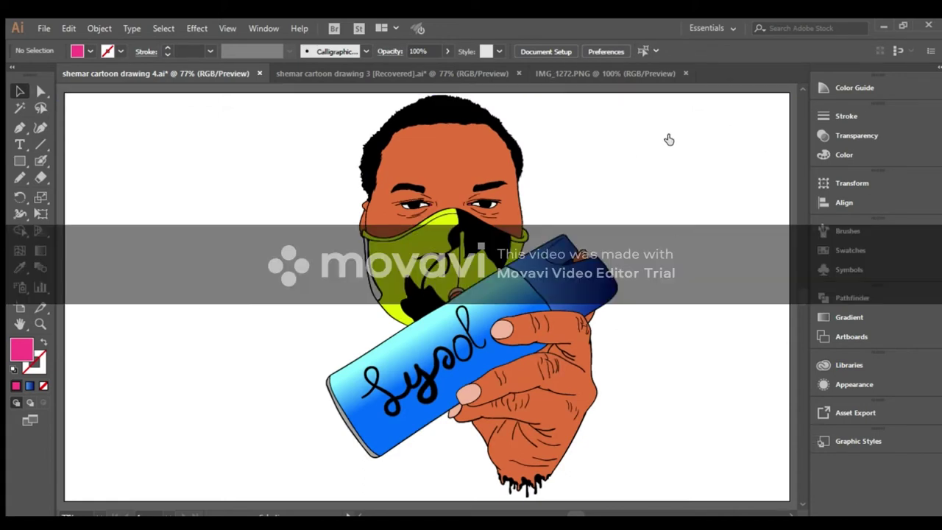
left_click(434, 183)
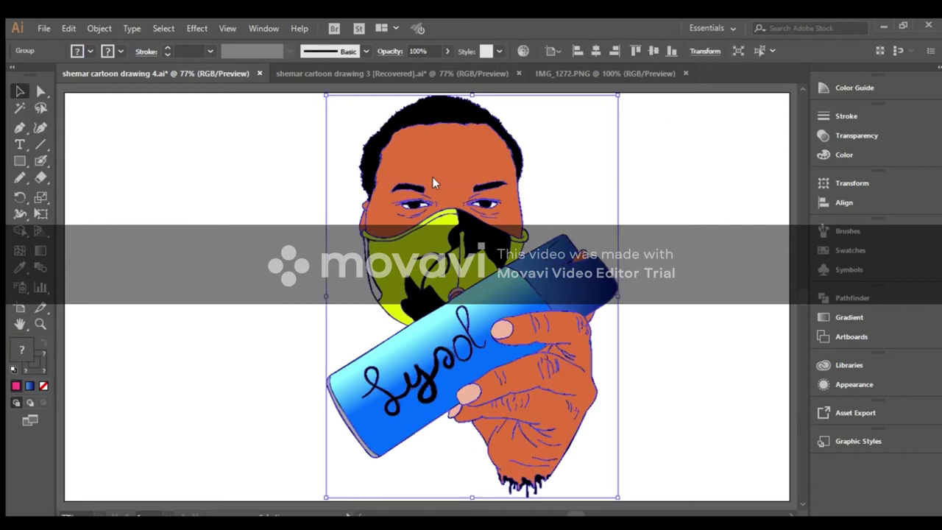
double_click(496, 280)
key("ctrl+z")
key("ctrl+z")
key("ctrl+z")
left_click(40, 324)
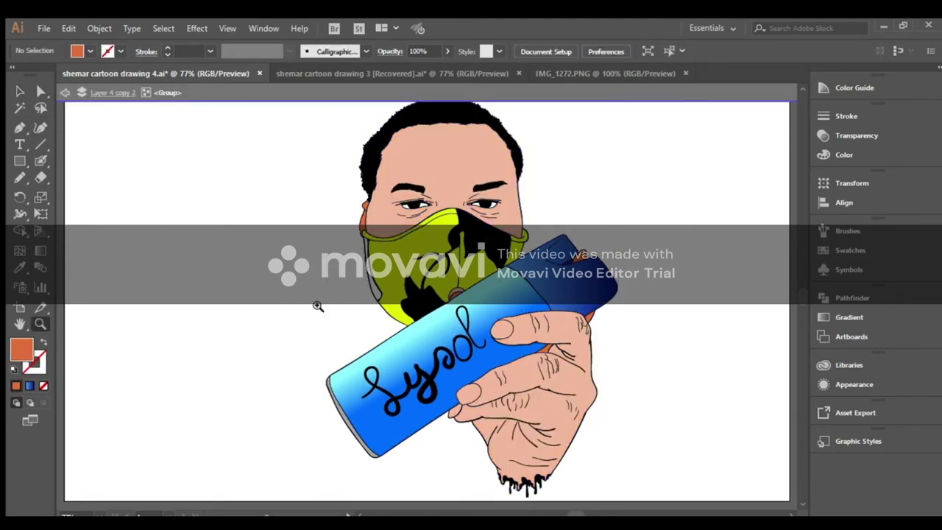
left_click(584, 284)
left_click(457, 327)
left_click(377, 319)
key("v")
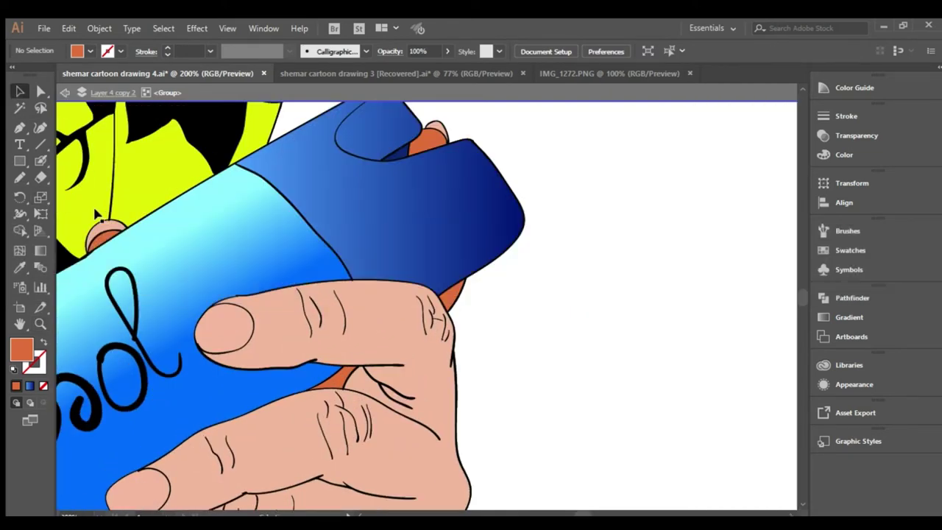
left_click(101, 240)
key("ctrl+z")
key("ctrl+z")
key("ctrl+z")
key("ctrl+z")
key("ctrl+0")
key("z")
left_click(367, 220)
left_click(449, 263)
left_click(417, 265)
left_click(417, 265)
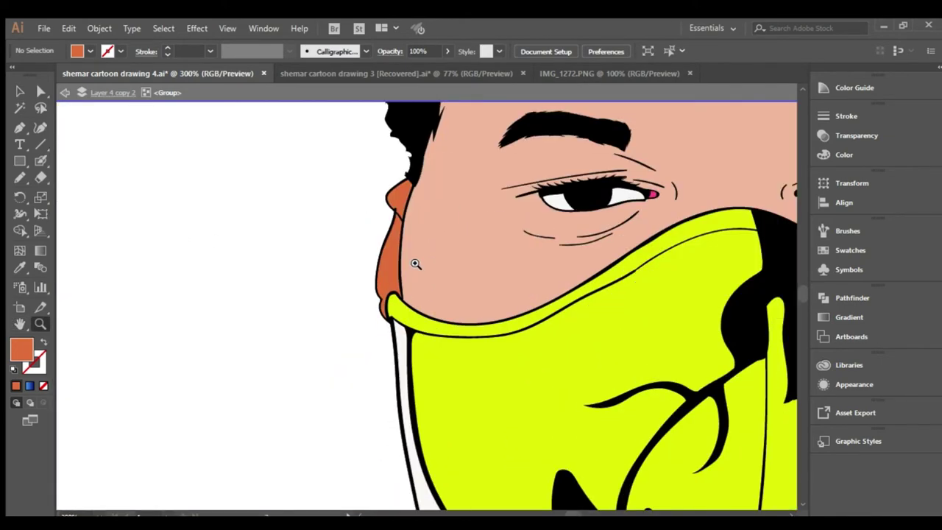
left_click(416, 265)
key("v")
left_click(398, 295)
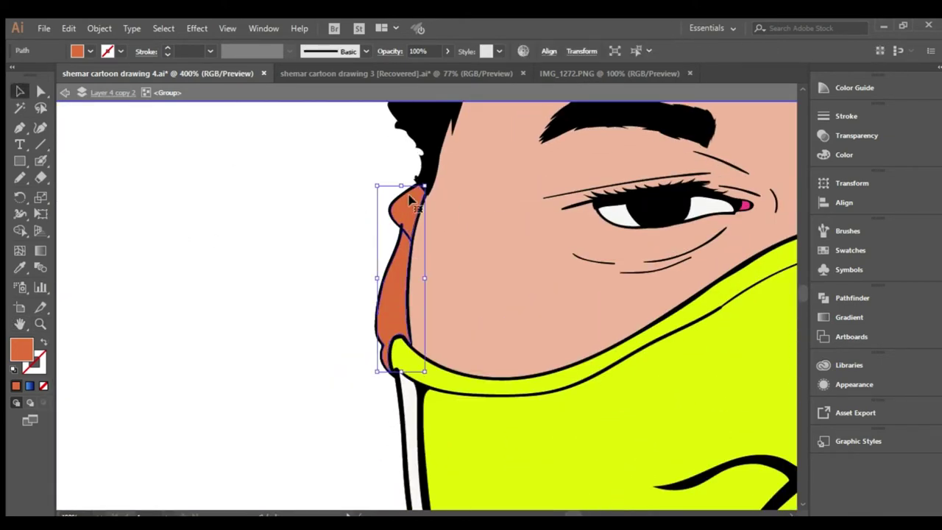
key("Delete")
key("Escape")
key("ctrl+z")
key("ctrl+0")
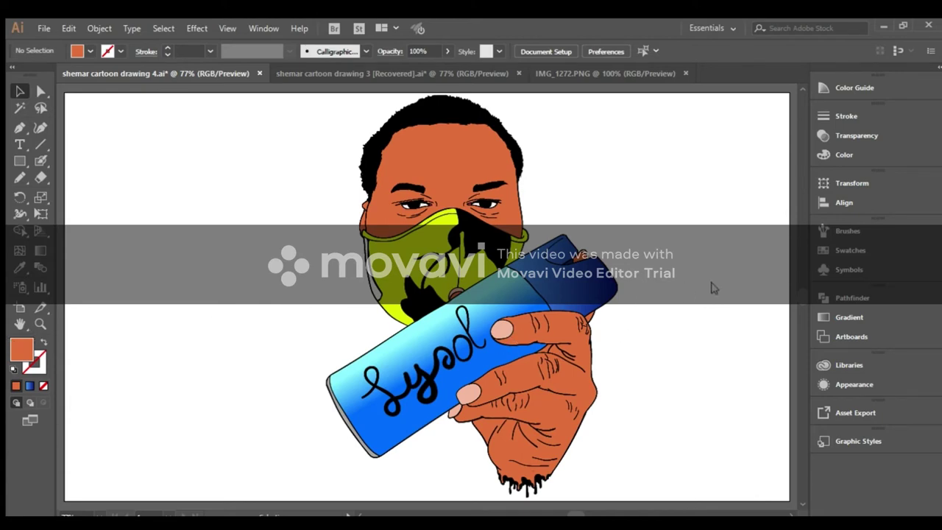
left_click(40, 324)
left_click(371, 355)
left_click(371, 354)
left_click(371, 355)
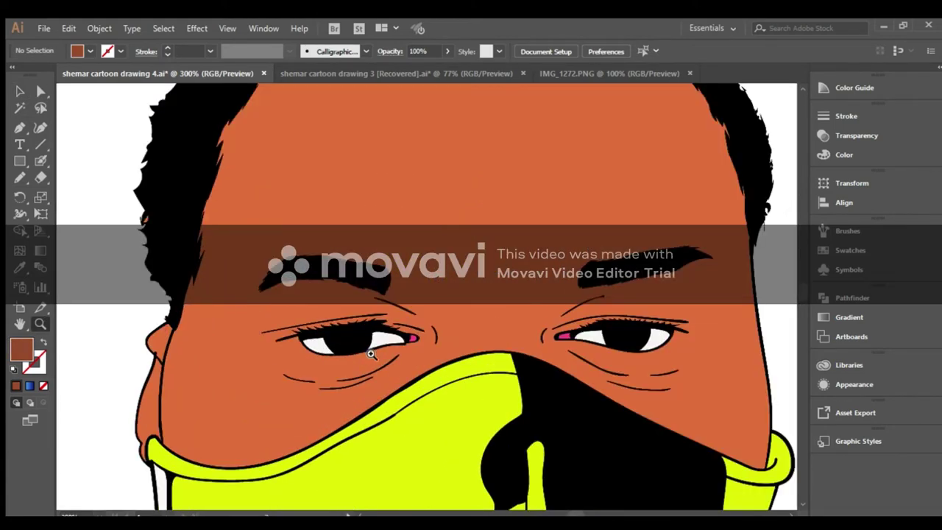
Draw a dark brown shadow shape up the forehead with the Pencil tool.
scroll(785, 87, "up", 3)
key("n")
mouse_move(329, 340)
left_mouse_down()
mouse_move(427, 231)
mouse_move(273, 392)
mouse_move(299, 416)
mouse_move(340, 345)
left_mouse_up()
mouse_move(638, 339)
left_mouse_down()
mouse_move(677, 318)
mouse_move(667, 221)
mouse_move(599, 157)
mouse_move(479, 123)
mouse_move(661, 122)
mouse_move(748, 267)
mouse_move(752, 338)
mouse_move(646, 358)
mouse_move(640, 347)
left_mouse_up()
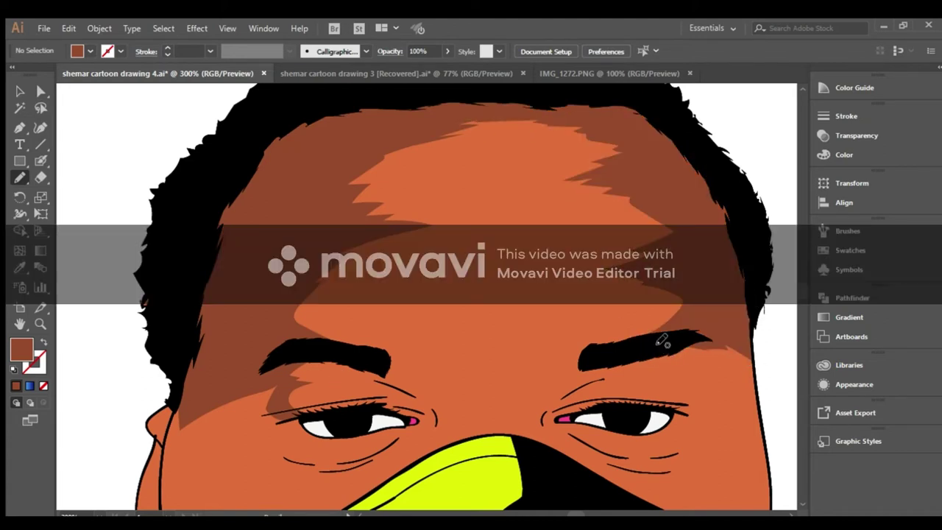
Zoom in on the left eye and draw shadow from the eye up to the eyebrow.
scroll(797, 492, "down", 4)
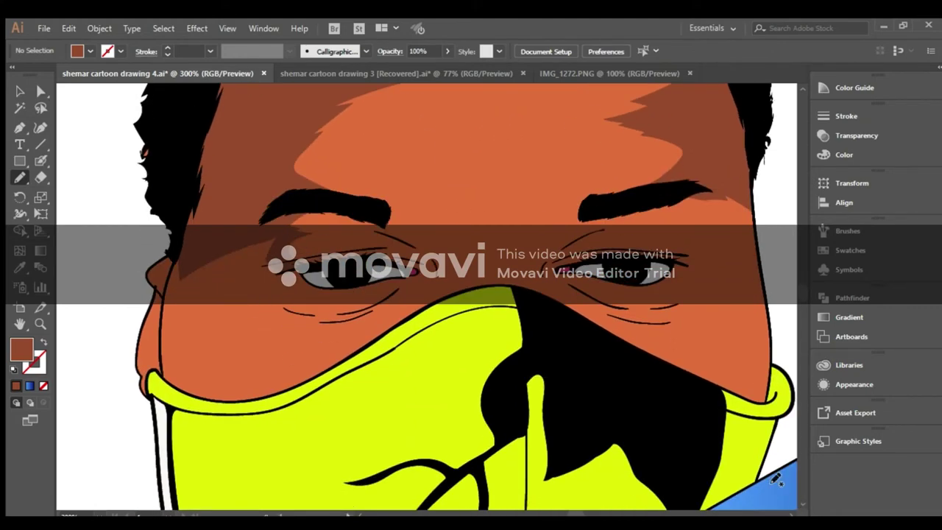
left_click(40, 324)
left_click(336, 263)
left_click(427, 266)
key("n")
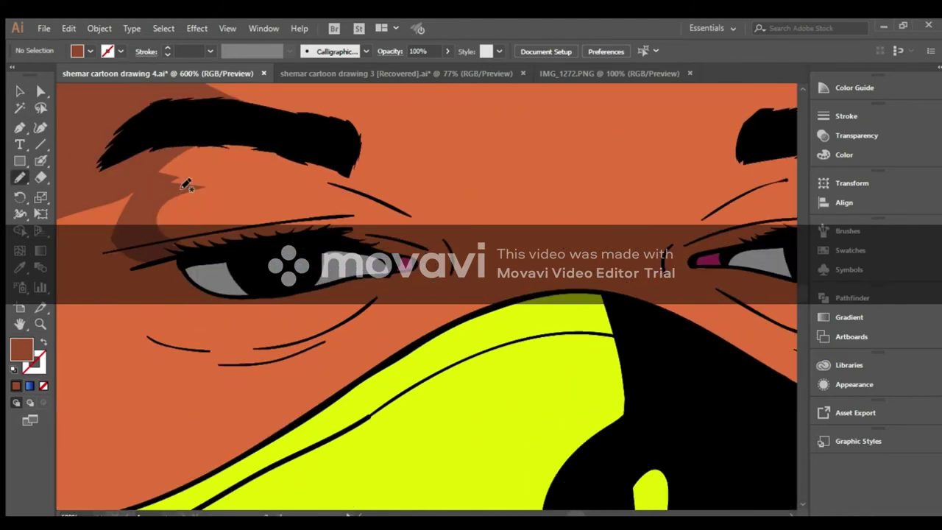
mouse_move(300, 221)
left_mouse_down()
mouse_move(394, 182)
mouse_move(433, 206)
mouse_move(466, 320)
mouse_move(409, 352)
mouse_move(359, 289)
mouse_move(391, 269)
mouse_move(372, 266)
left_mouse_up()
mouse_move(451, 278)
left_mouse_down()
mouse_move(471, 261)
mouse_move(471, 245)
mouse_move(467, 262)
left_mouse_up()
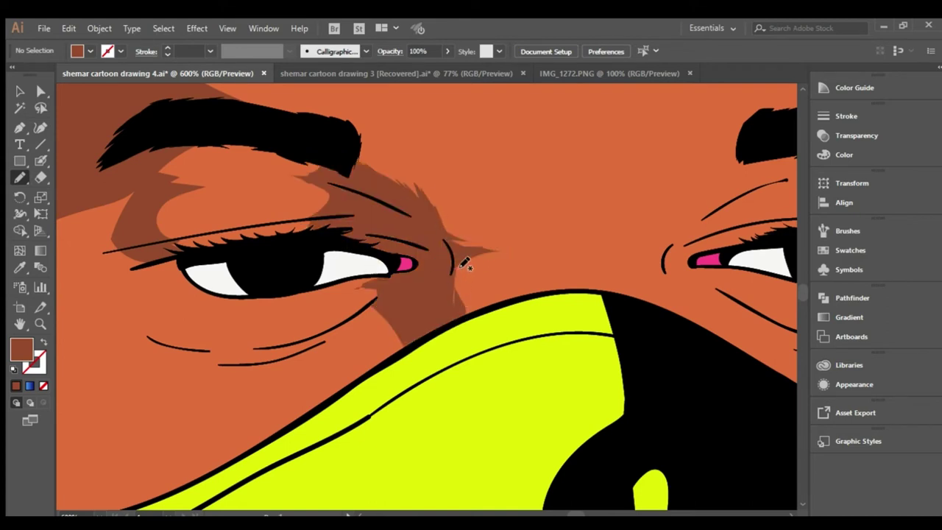
Draw brown shadow along the nose, down the jaw, under the eye and along the chin.
left_click(20, 324)
mouse_move(147, 353)
left_mouse_down()
mouse_move(343, 252)
mouse_move(340, 268)
left_mouse_up()
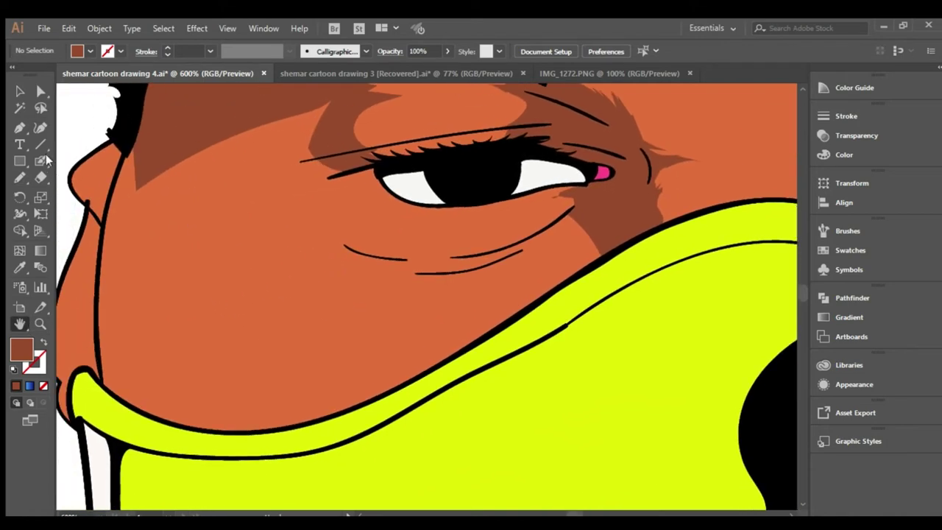
left_click(20, 177)
mouse_move(97, 220)
left_mouse_down()
mouse_move(118, 179)
mouse_move(95, 220)
left_mouse_up()
mouse_move(79, 253)
left_mouse_down()
mouse_move(92, 318)
mouse_move(65, 418)
mouse_move(88, 370)
mouse_move(90, 214)
mouse_move(81, 262)
left_mouse_up()
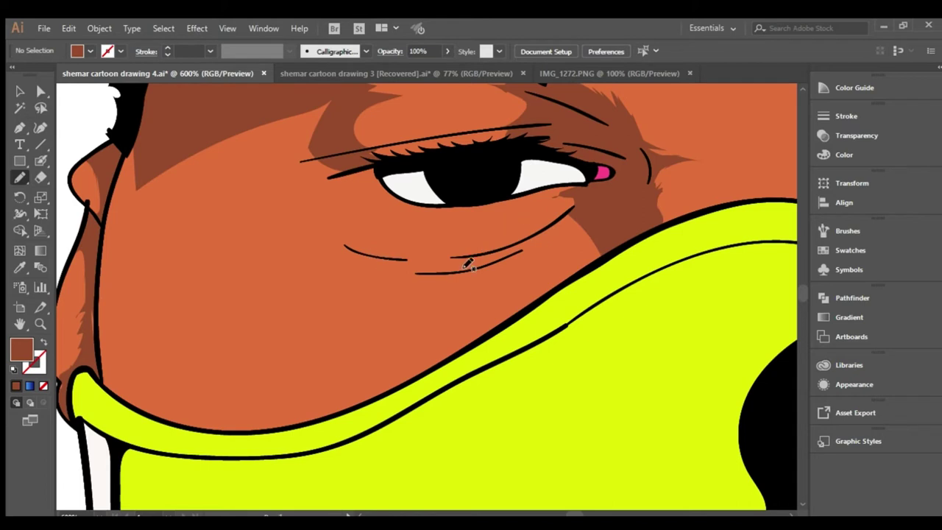
mouse_move(419, 255)
left_mouse_down()
mouse_move(570, 208)
mouse_move(531, 246)
mouse_move(492, 250)
left_mouse_up()
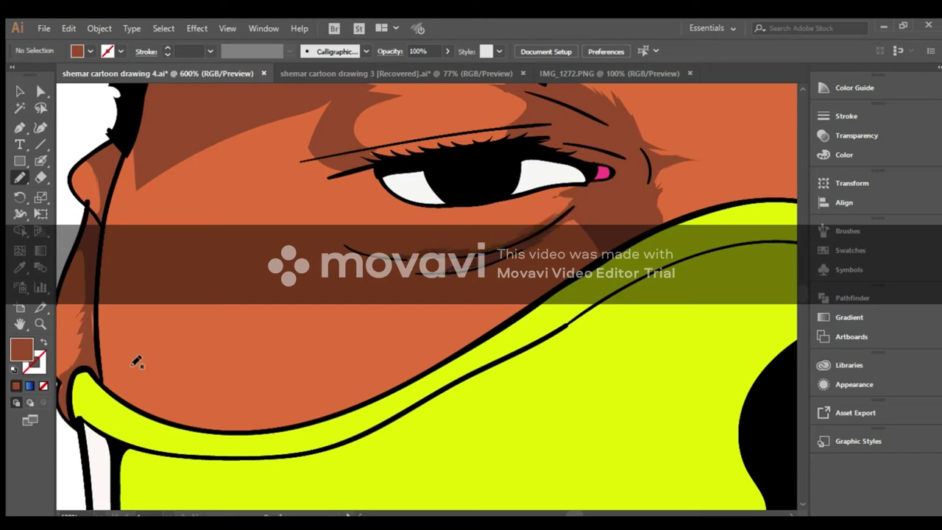
mouse_move(102, 368)
left_mouse_down()
mouse_move(411, 368)
mouse_move(588, 247)
mouse_move(305, 435)
mouse_move(92, 390)
mouse_move(177, 425)
left_mouse_up()
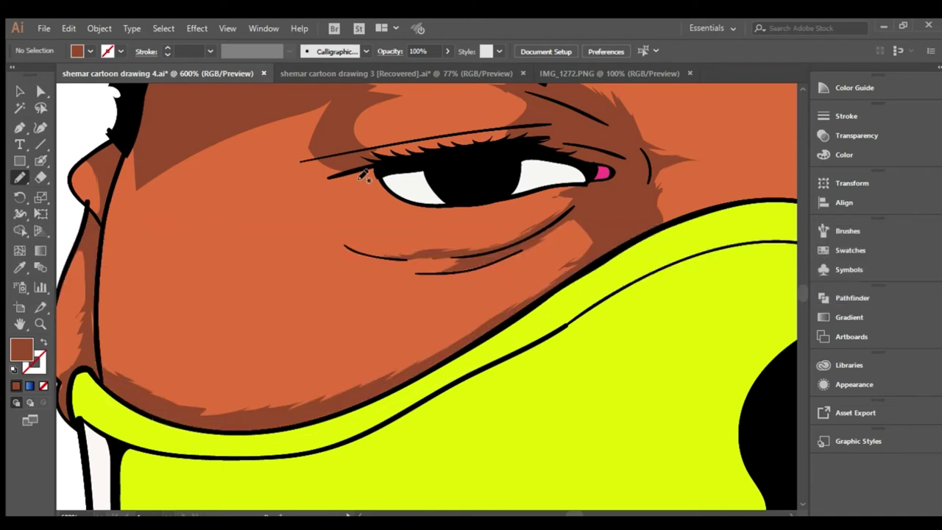
Erase stray forehead shading and redraw shadow from eye to nose edge and down the cheek.
left_click(41, 178)
mouse_move(134, 193)
left_mouse_down()
mouse_move(213, 112)
mouse_move(140, 160)
left_mouse_up()
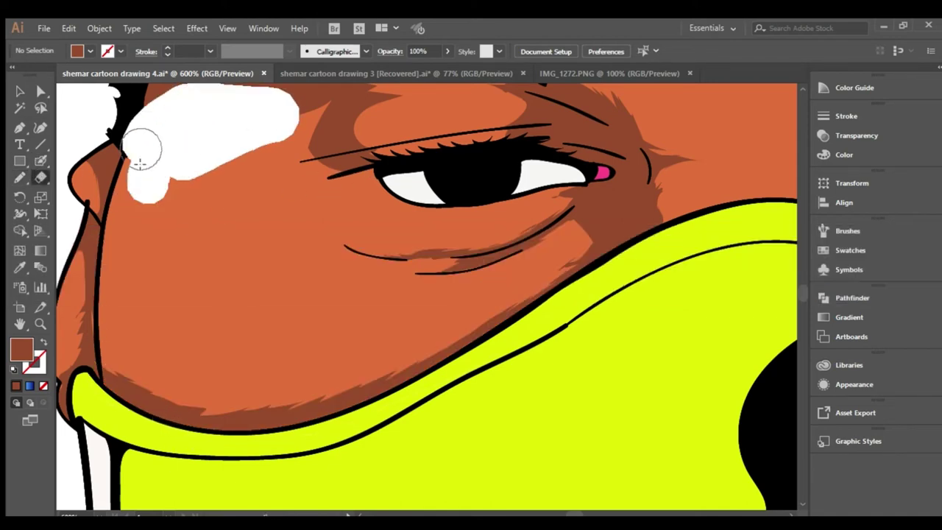
left_click(20, 177)
left_click_drag(328, 181, 98, 259)
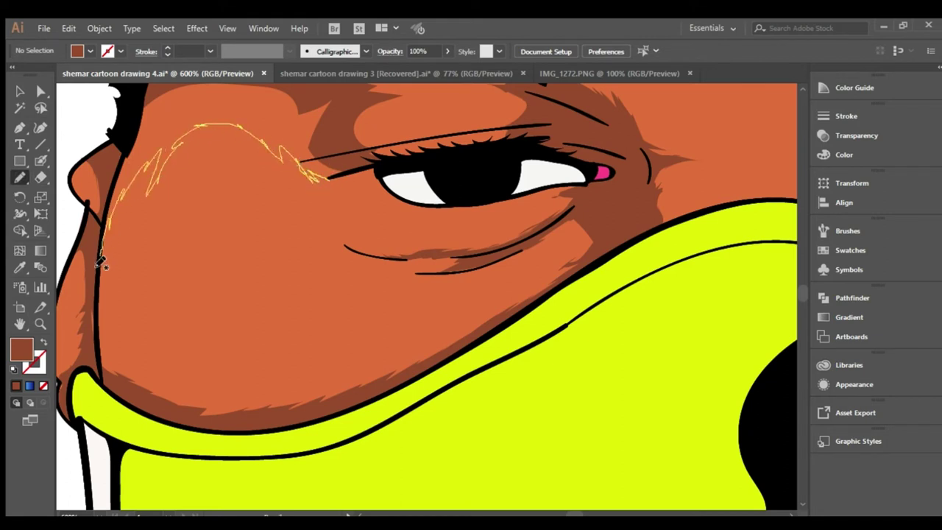
left_click_drag(101, 262, 362, 186)
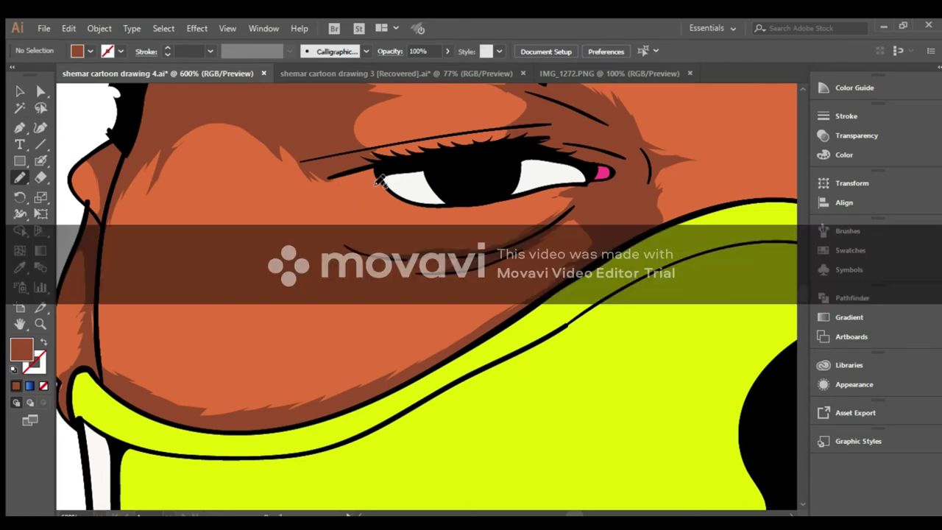
mouse_move(375, 179)
left_mouse_down()
mouse_move(331, 184)
mouse_move(314, 216)
mouse_move(366, 171)
left_mouse_up()
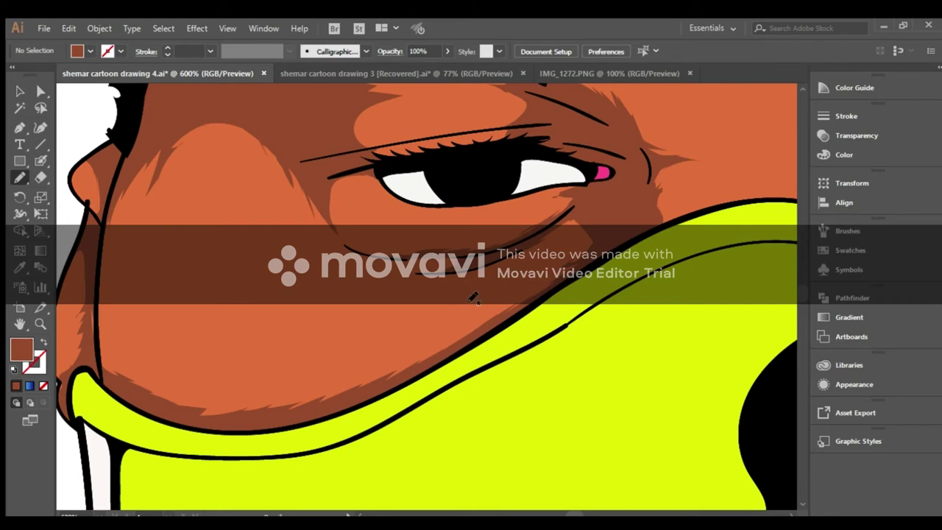
key("ctrl+0")
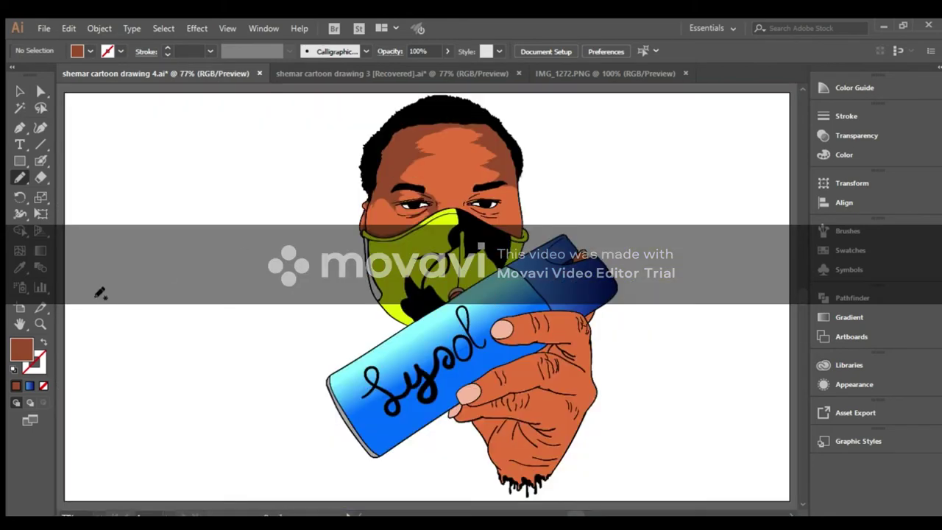
Zoom to 600% on the eye and draw a brown shadow shape around the eye crease.
left_click(40, 324)
left_click(389, 340)
left_click(388, 341)
left_click(389, 340)
left_click(392, 355)
left_click(392, 355)
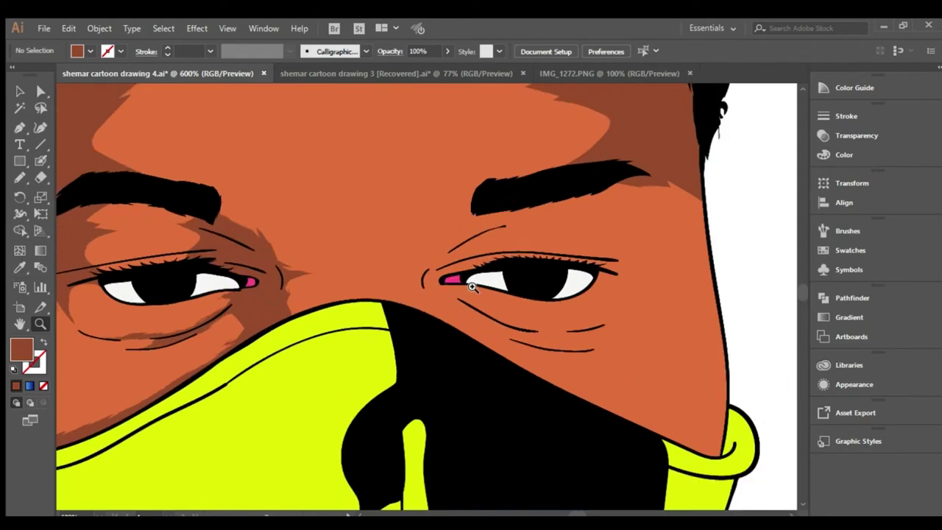
left_click(392, 355)
key("n")
mouse_move(358, 337)
left_mouse_down()
mouse_move(311, 248)
mouse_move(483, 231)
mouse_move(479, 263)
mouse_move(417, 298)
mouse_move(450, 395)
mouse_move(359, 335)
left_mouse_up()
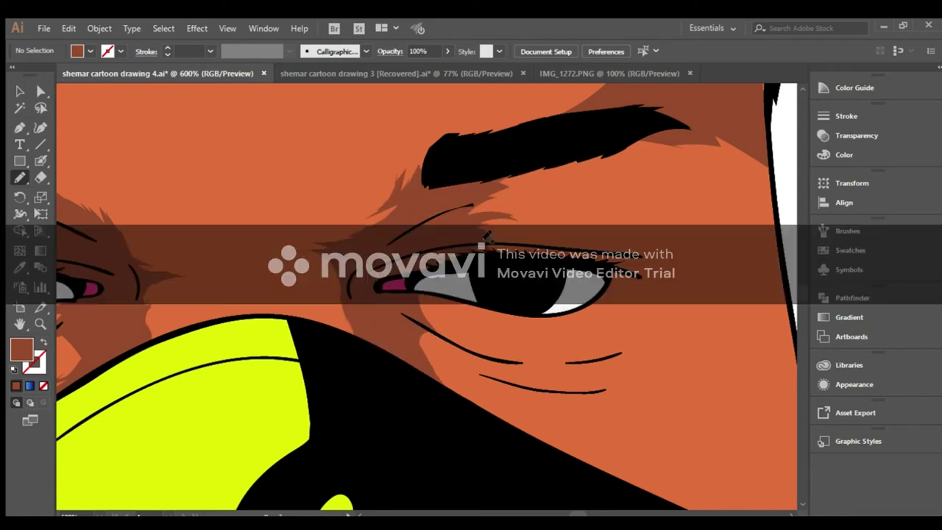
Draw a closed brown shadow shape along the jaw line and up the face edge.
scroll(524, 295, "right", 5)
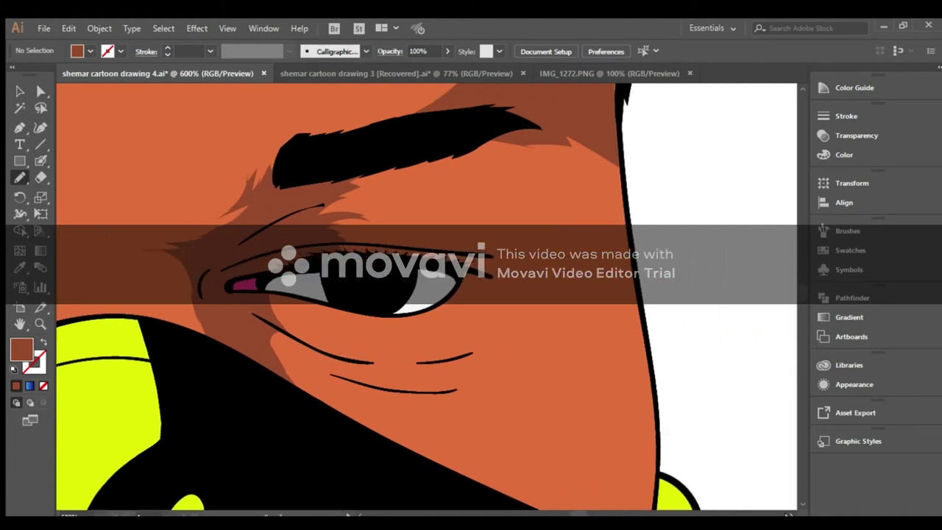
scroll(524, 295, "down", 3)
mouse_move(523, 250)
left_mouse_down()
mouse_move(496, 319)
mouse_move(454, 370)
mouse_move(412, 362)
mouse_move(430, 387)
left_mouse_up()
mouse_move(506, 414)
left_mouse_down()
mouse_move(529, 324)
mouse_move(524, 243)
left_mouse_up()
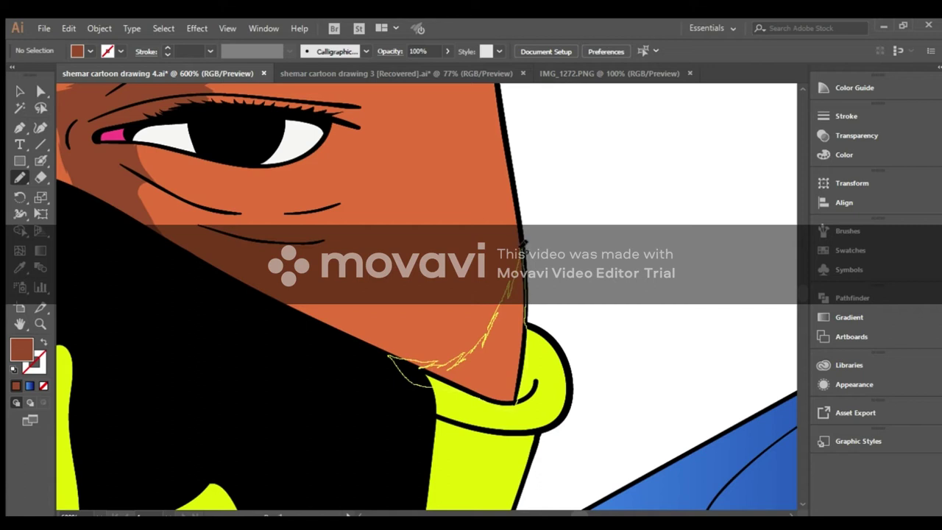
left_click_drag(524, 301, 521, 326)
scroll(795, 95, "up", 5)
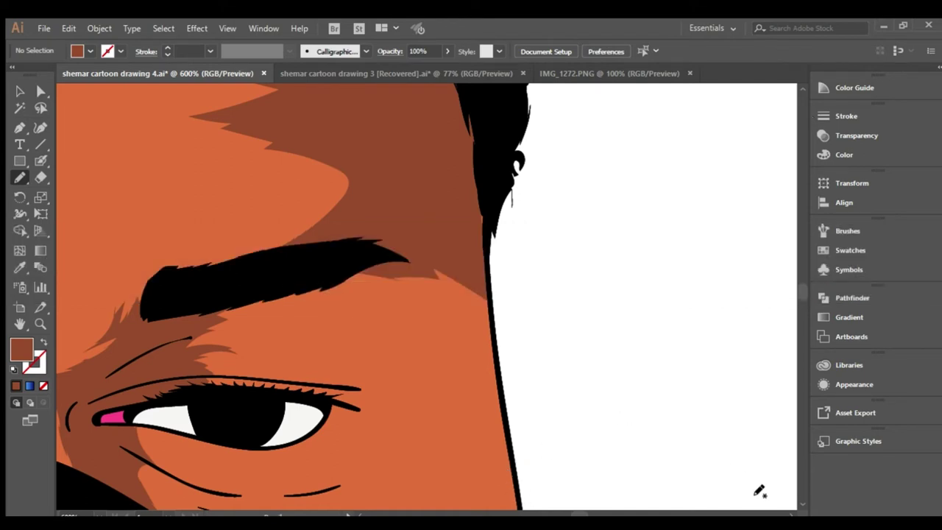
Add brown shadow above the eyelid, along the lower eyelid and up the cheek edge.
scroll(801, 504, "down", 5)
scroll(801, 504, "down", 2)
mouse_move(310, 259)
left_mouse_down()
mouse_move(308, 205)
mouse_move(421, 126)
mouse_move(494, 174)
mouse_move(502, 246)
mouse_move(288, 362)
mouse_move(309, 307)
mouse_move(281, 269)
left_mouse_up()
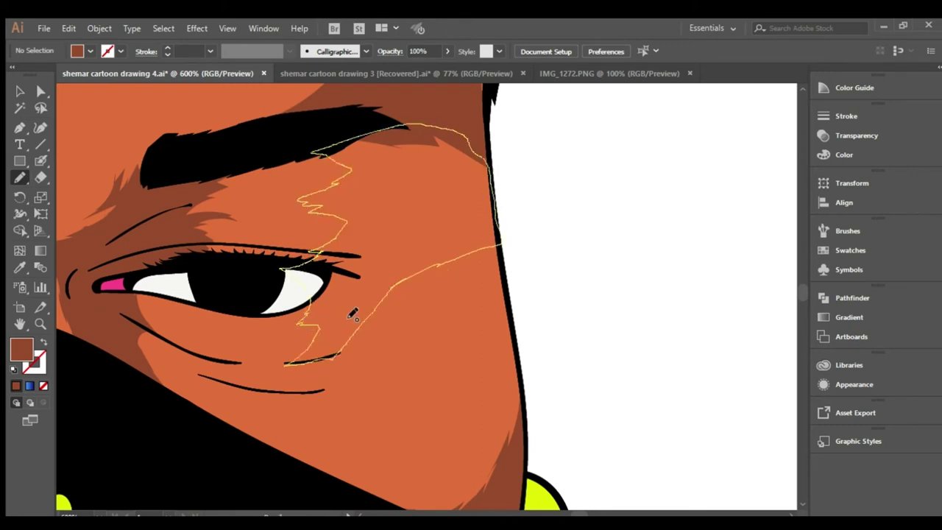
left_click_drag(346, 308, 382, 370)
mouse_move(305, 357)
left_mouse_down()
mouse_move(188, 357)
mouse_move(317, 346)
mouse_move(295, 361)
mouse_move(229, 364)
mouse_move(147, 332)
mouse_move(200, 361)
mouse_move(221, 361)
mouse_move(242, 381)
mouse_move(333, 384)
mouse_move(210, 390)
mouse_move(256, 415)
left_mouse_up()
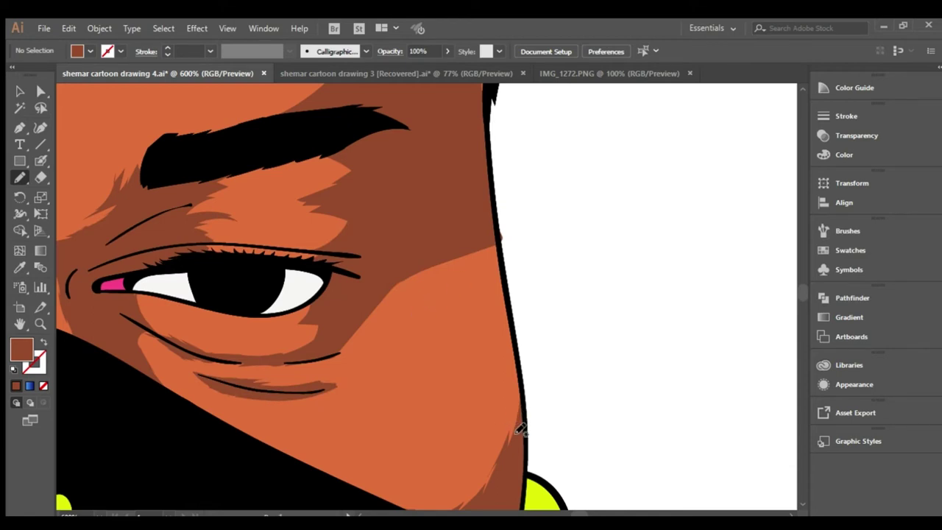
mouse_move(521, 425)
left_mouse_down()
mouse_move(446, 351)
mouse_move(495, 292)
mouse_move(513, 317)
mouse_move(525, 427)
mouse_move(521, 417)
left_mouse_up()
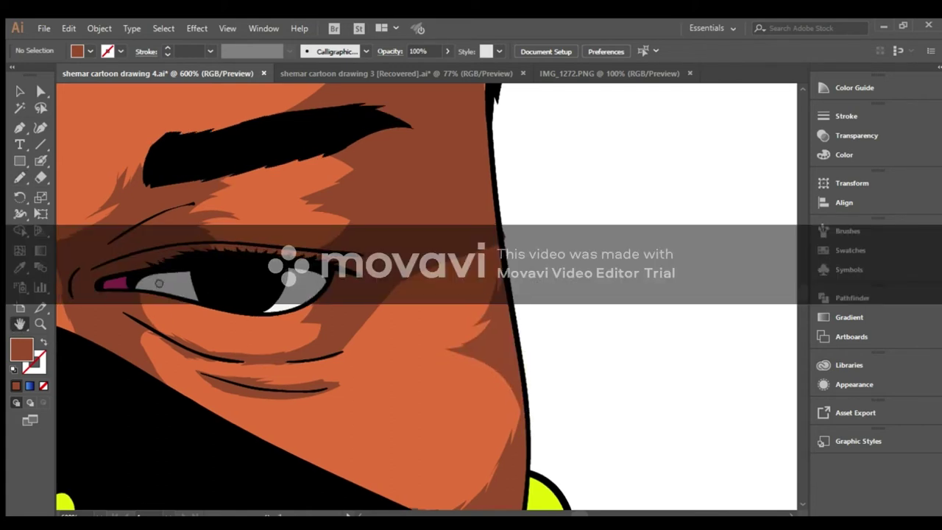
Shade the left cheek down the jawline and the under-eye line, then fit the view.
left_click_drag(53, 340, 543, 260)
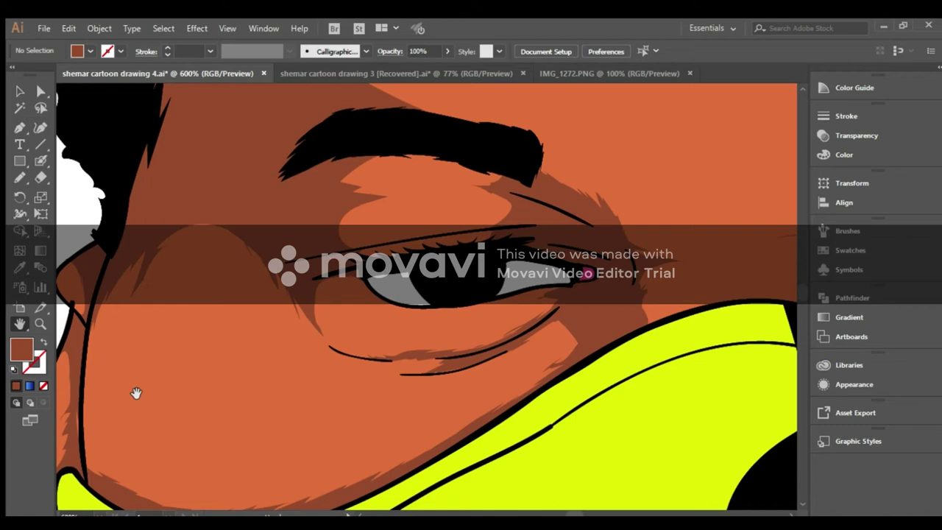
left_click(20, 178)
left_click_drag(108, 482, 106, 315)
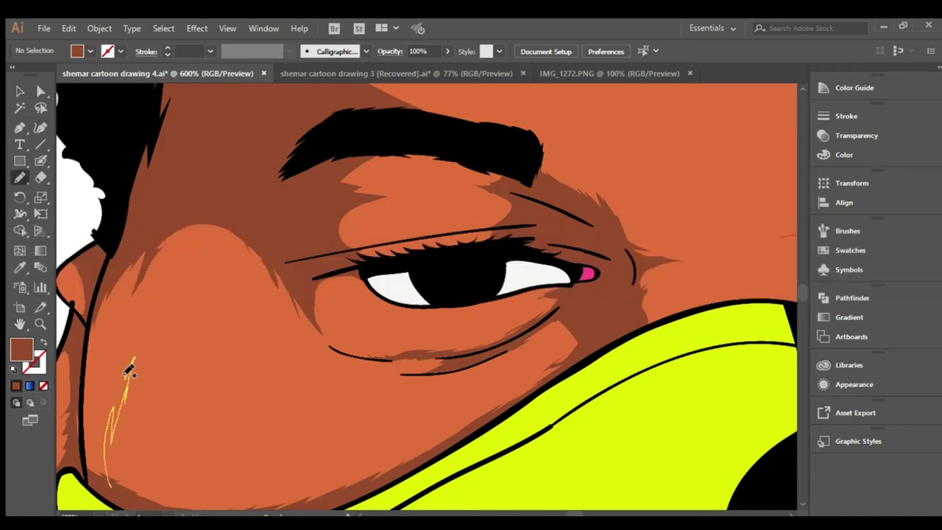
mouse_move(106, 314)
left_mouse_down()
mouse_move(109, 486)
mouse_move(142, 512)
left_mouse_up()
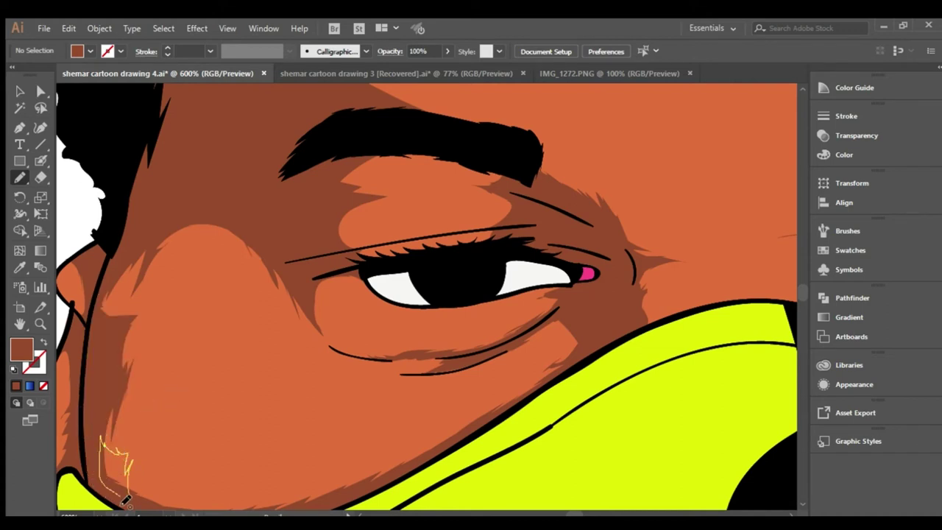
left_click_drag(109, 447, 118, 463)
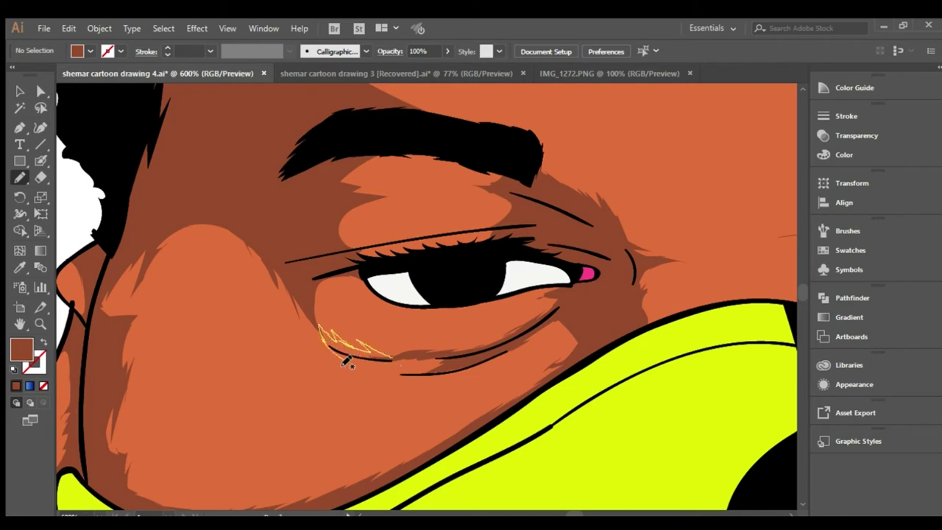
left_click_drag(329, 335, 406, 370)
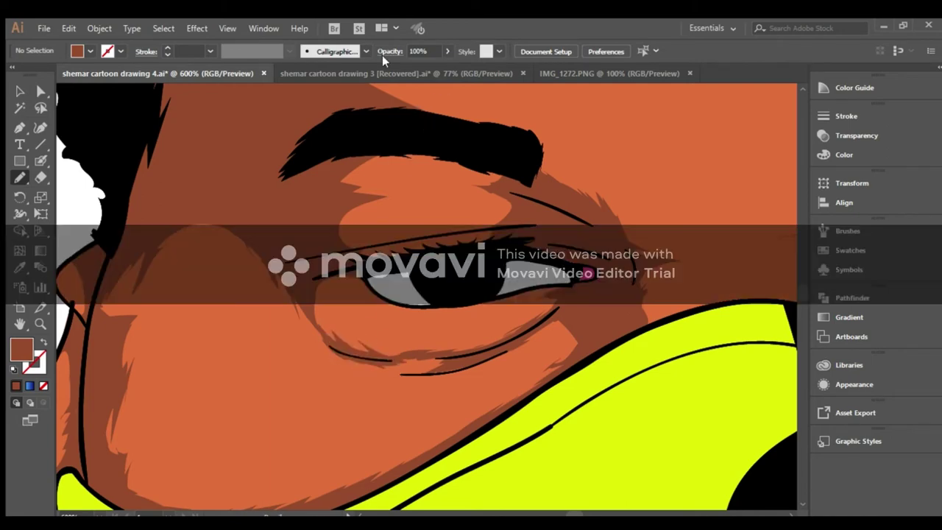
key("ctrl+0")
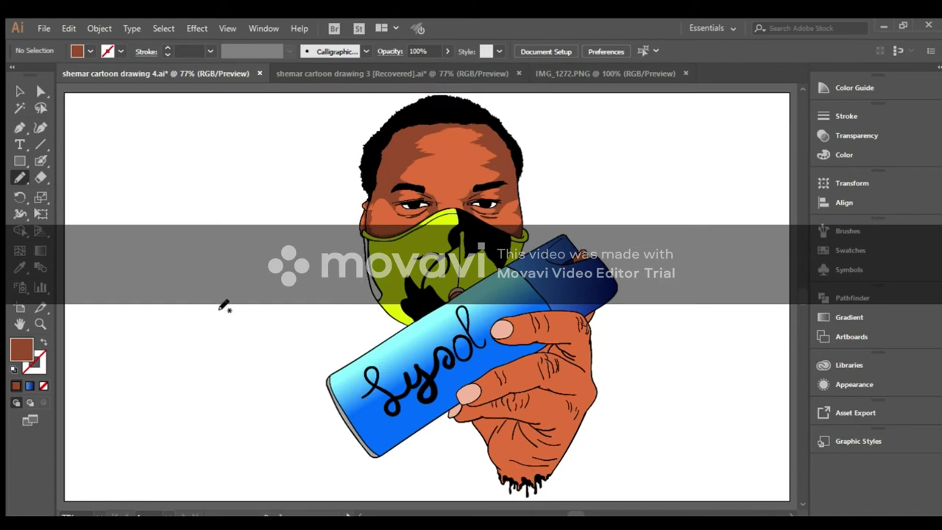
Zoom in and paint brown shadow on the fingertip behind the can.
key("z")
left_click(372, 294)
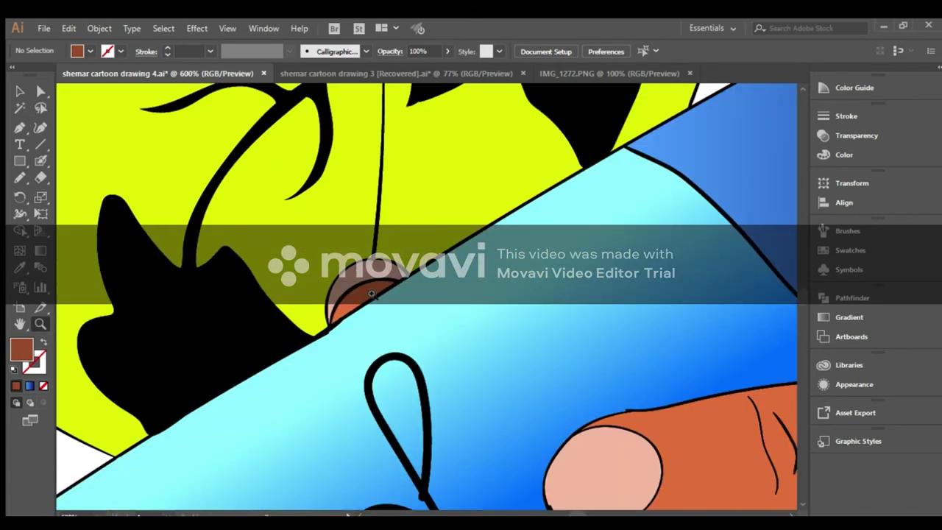
left_click(17, 178)
left_click_drag(425, 289, 441, 305)
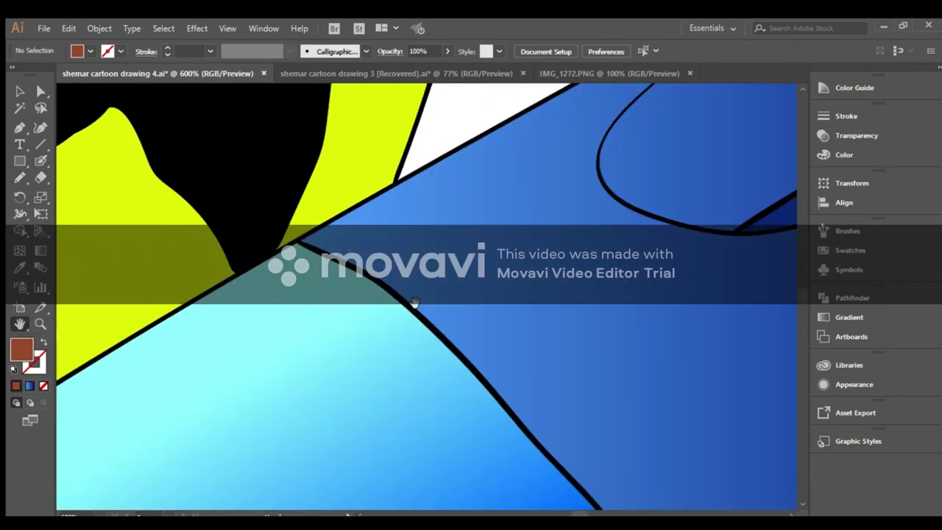
left_click_drag(414, 304, 88, 195)
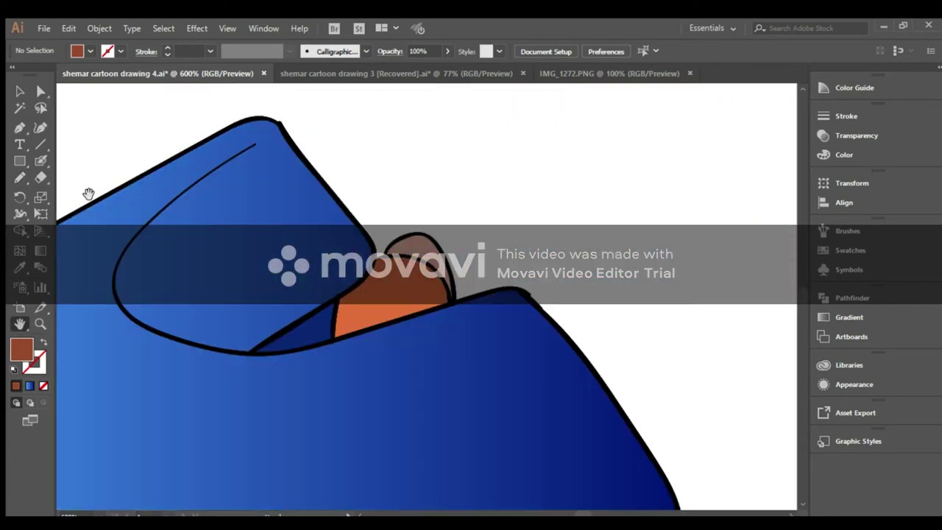
mouse_move(384, 307)
left_mouse_down()
mouse_move(351, 310)
mouse_move(550, 188)
mouse_move(700, 22)
left_mouse_up()
mouse_move(479, 237)
left_mouse_down()
mouse_move(559, 211)
mouse_move(506, 284)
mouse_move(480, 239)
left_mouse_up()
Paint brown shadow under the thumb, around the finger crease and along the lower finger edge.
mouse_move(216, 306)
left_mouse_down()
mouse_move(356, 254)
mouse_move(525, 168)
left_mouse_up()
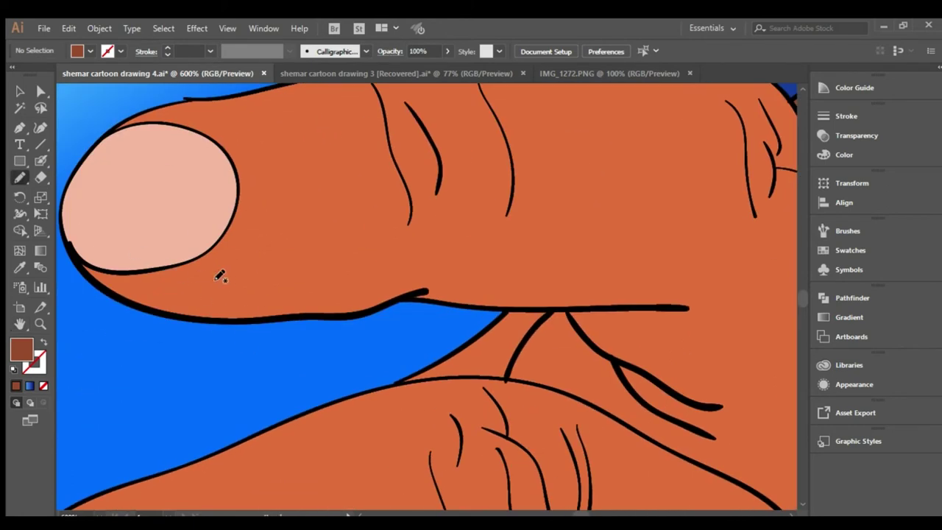
left_click_drag(184, 275, 525, 296)
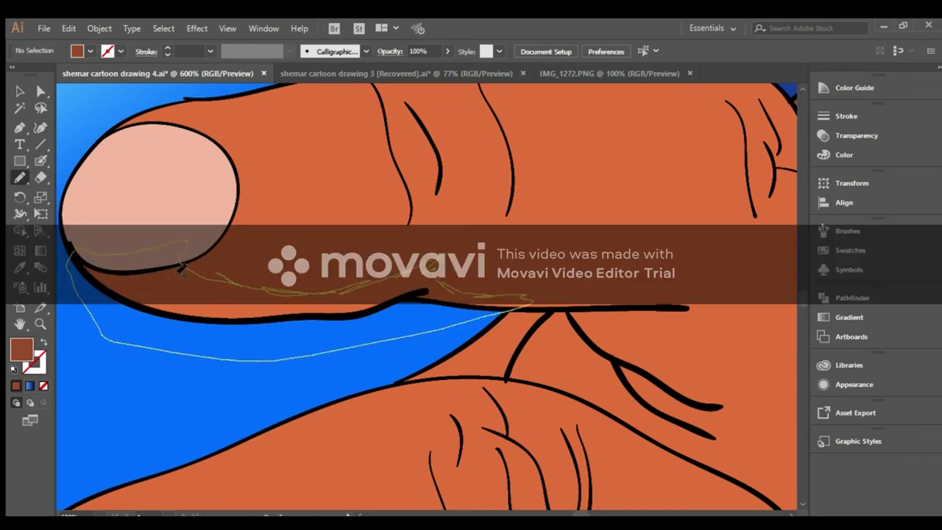
left_click_drag(525, 296, 165, 301)
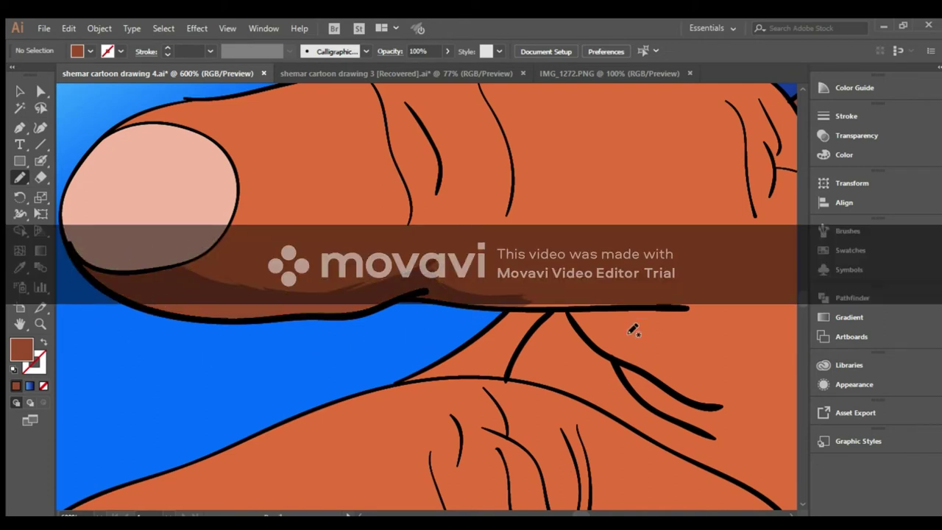
mouse_move(708, 298)
left_mouse_down()
mouse_move(582, 396)
mouse_move(405, 382)
mouse_move(511, 300)
left_mouse_up()
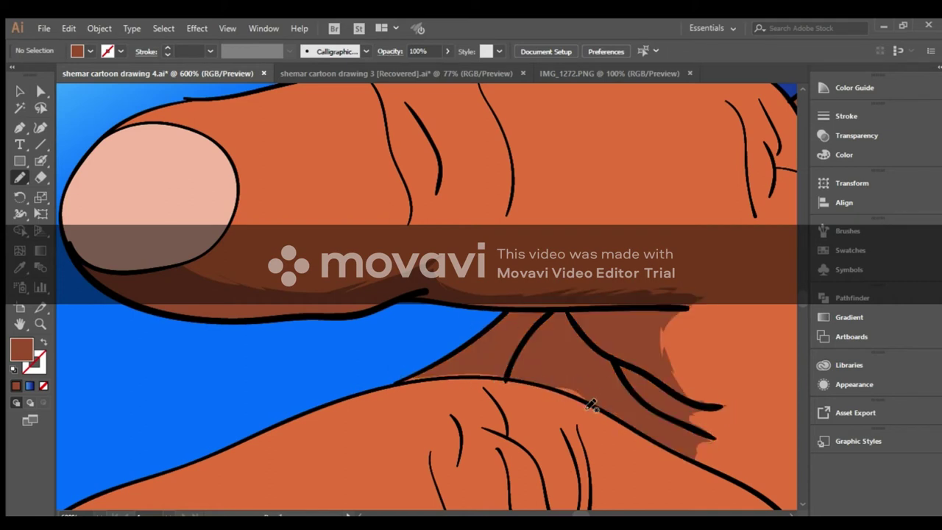
left_click_drag(571, 385, 559, 387)
left_click_drag(446, 381, 516, 379)
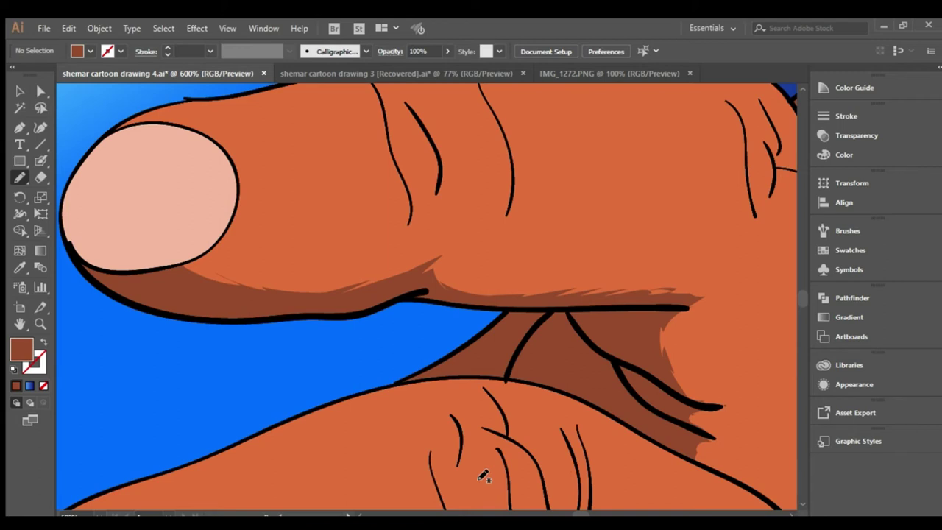
scroll(789, 498, "down", 3)
scroll(797, 493, "down", 3)
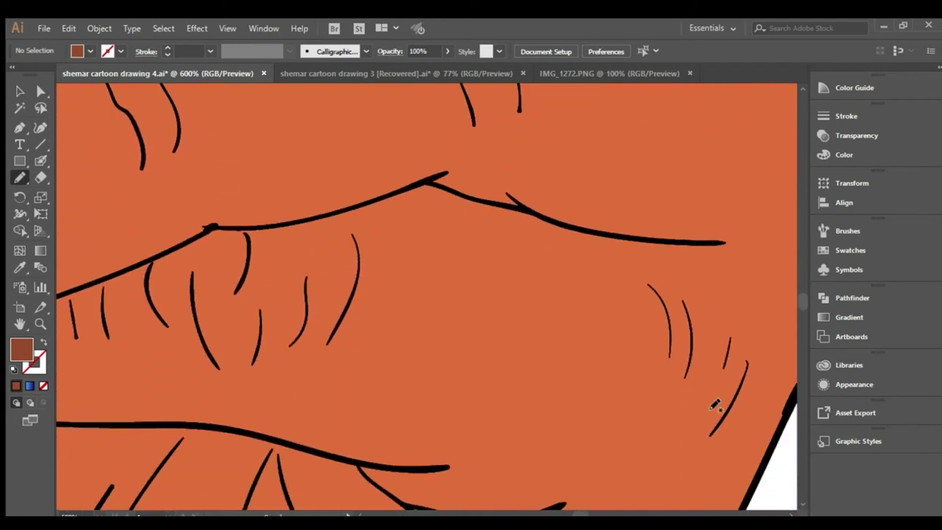
Paint brown shadow strips along the finger contour lines.
mouse_move(433, 175)
left_mouse_down()
mouse_move(717, 253)
mouse_move(393, 183)
left_mouse_up()
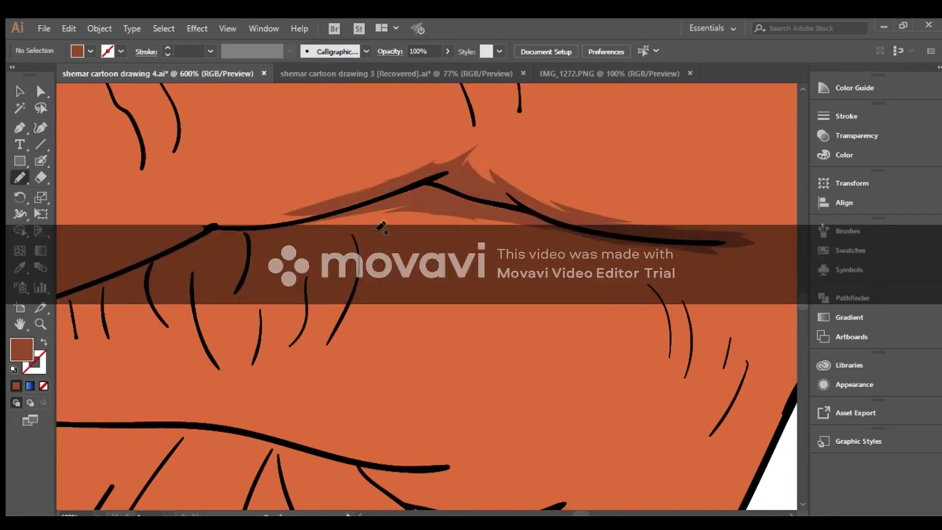
left_click_drag(193, 268, 491, 243)
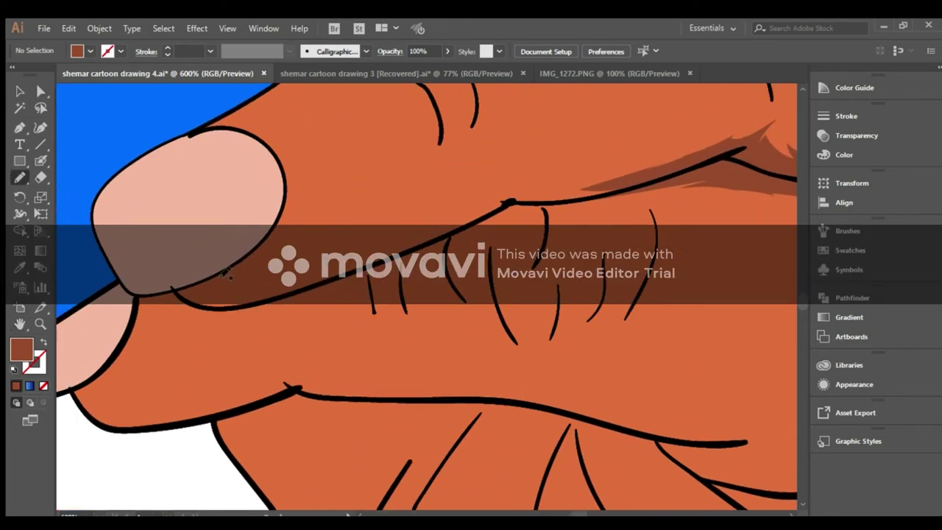
mouse_move(336, 250)
left_mouse_down()
mouse_move(496, 193)
mouse_move(555, 184)
mouse_move(631, 194)
mouse_move(472, 234)
left_mouse_up()
mouse_move(308, 303)
left_mouse_down()
mouse_move(195, 310)
mouse_move(120, 353)
mouse_move(225, 268)
mouse_move(269, 318)
left_mouse_up()
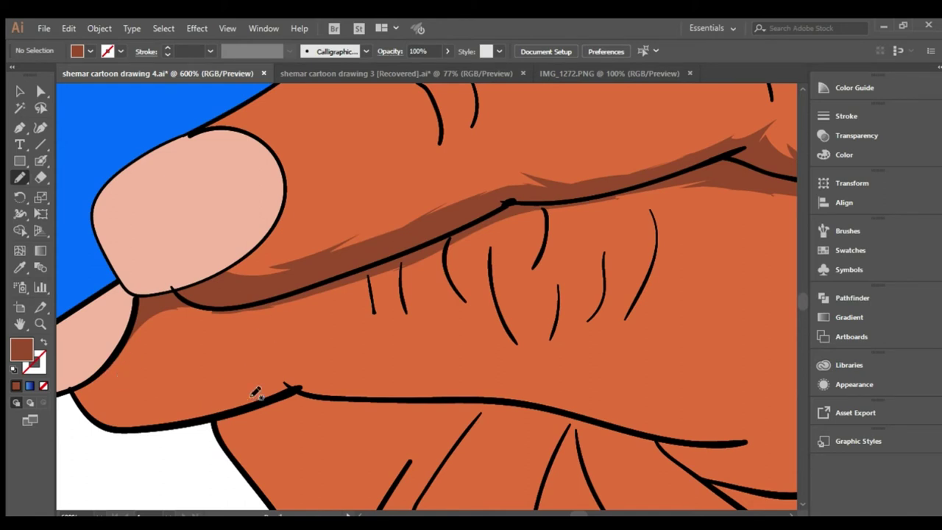
mouse_move(126, 352)
left_mouse_down()
mouse_move(174, 389)
mouse_move(304, 361)
mouse_move(417, 383)
mouse_move(250, 487)
mouse_move(213, 421)
mouse_move(131, 434)
mouse_move(74, 394)
mouse_move(124, 341)
left_mouse_up()
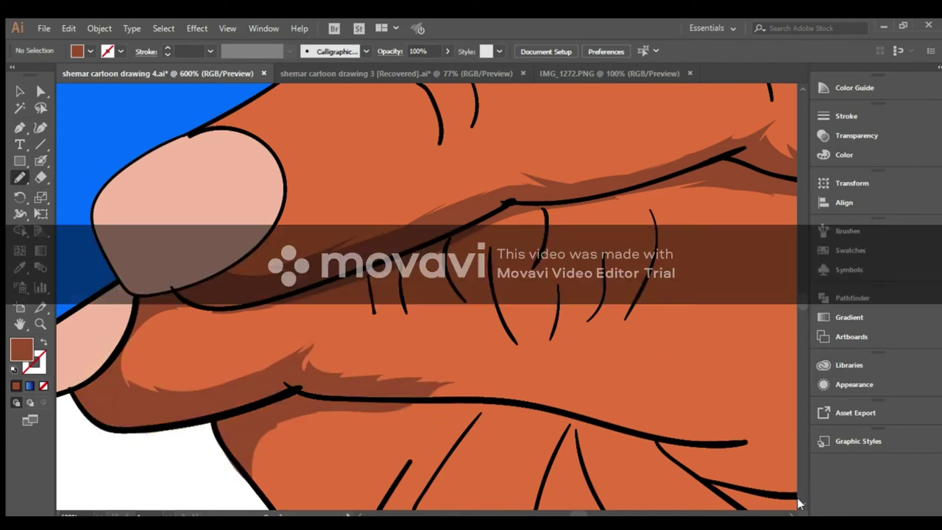
scroll(663, 471, "down", 5)
Shade beside the lower finger line, upper crease, left hand edge, and middle and right wrinkles.
left_click_drag(447, 184, 693, 230)
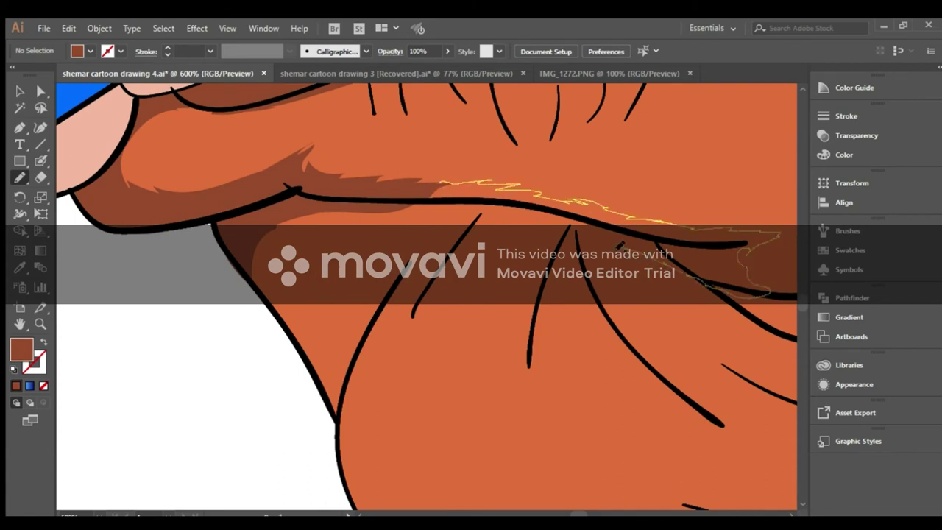
mouse_move(475, 226)
left_mouse_down()
mouse_move(421, 194)
mouse_move(440, 184)
left_mouse_up()
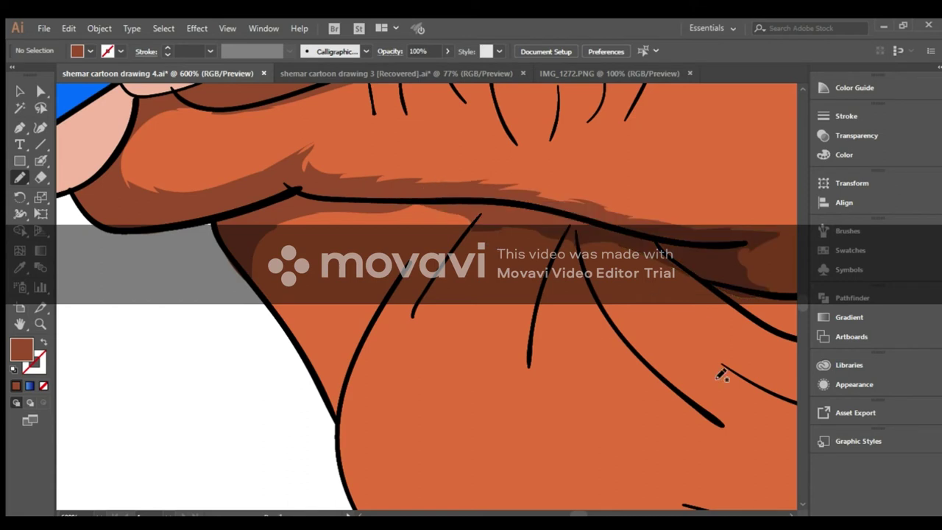
mouse_move(388, 283)
left_mouse_down()
mouse_move(336, 347)
mouse_move(336, 420)
mouse_move(385, 315)
left_mouse_up()
mouse_move(462, 243)
left_mouse_down()
mouse_move(414, 301)
mouse_move(471, 228)
left_mouse_up()
mouse_move(557, 237)
left_mouse_down()
mouse_move(532, 377)
mouse_move(564, 228)
left_mouse_up()
scroll(590, 278, "down", 3)
scroll(591, 278, "right", 3)
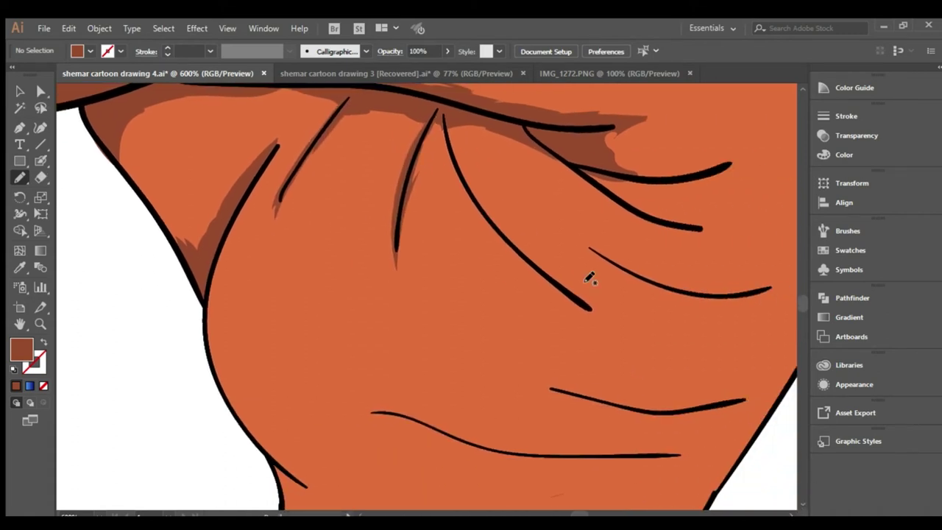
Extend the right wrinkle's shadow and shade the lower-right, lower and upper wrinkle lines.
left_click_drag(467, 168, 458, 184)
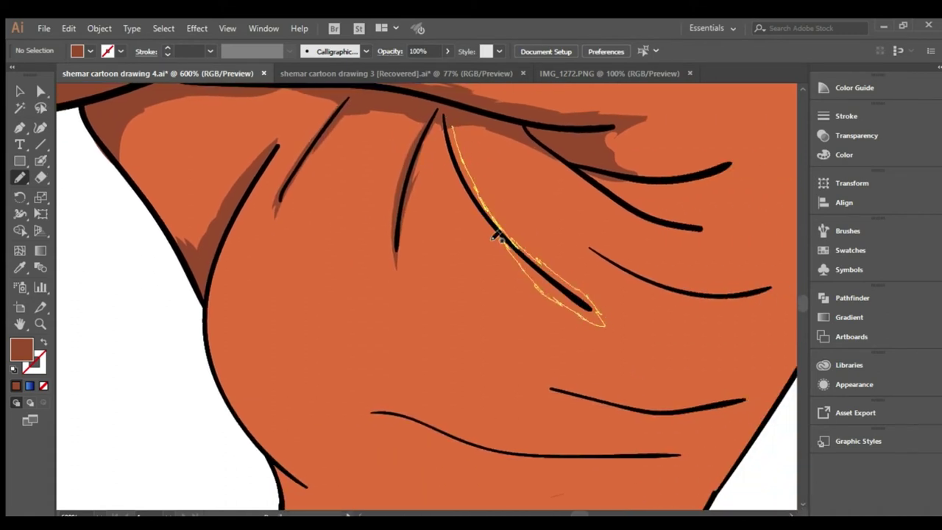
left_click_drag(457, 184, 444, 120)
mouse_move(591, 252)
left_mouse_down()
mouse_move(640, 268)
mouse_move(782, 287)
left_mouse_up()
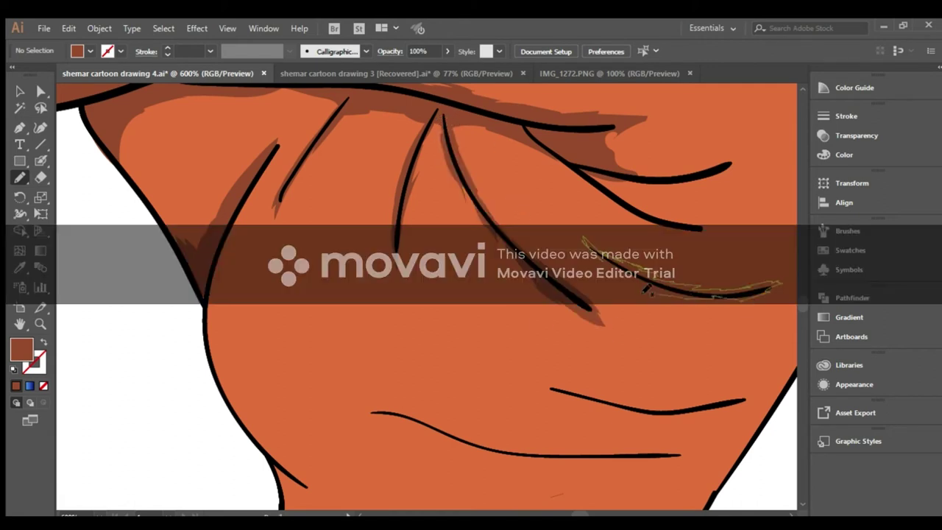
mouse_move(611, 179)
left_mouse_down()
mouse_move(710, 230)
mouse_move(570, 168)
left_mouse_up()
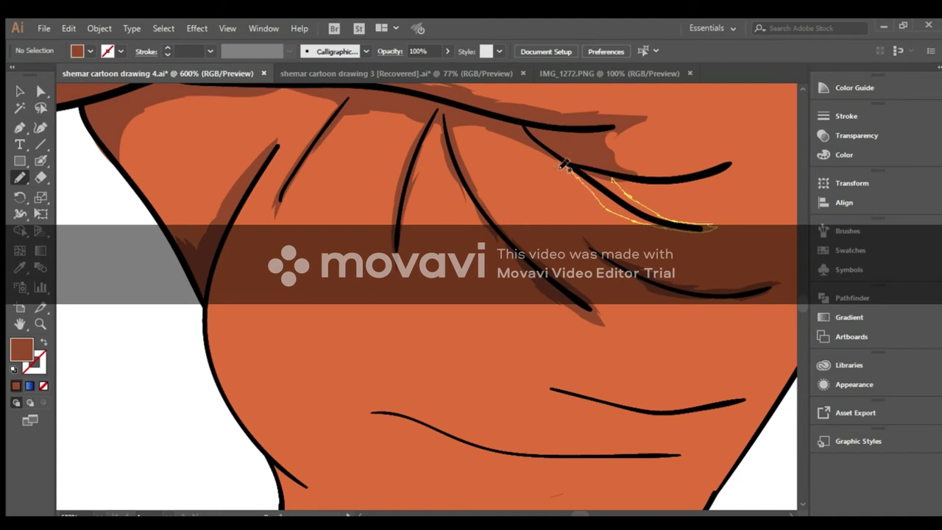
left_click_drag(629, 169, 698, 186)
scroll(304, 381, "down", 2)
Shade the left-outline crease and add a tapered brown shadow under the long lower wrinkle.
scroll(304, 381, "down", 3)
left_click_drag(296, 377, 271, 345)
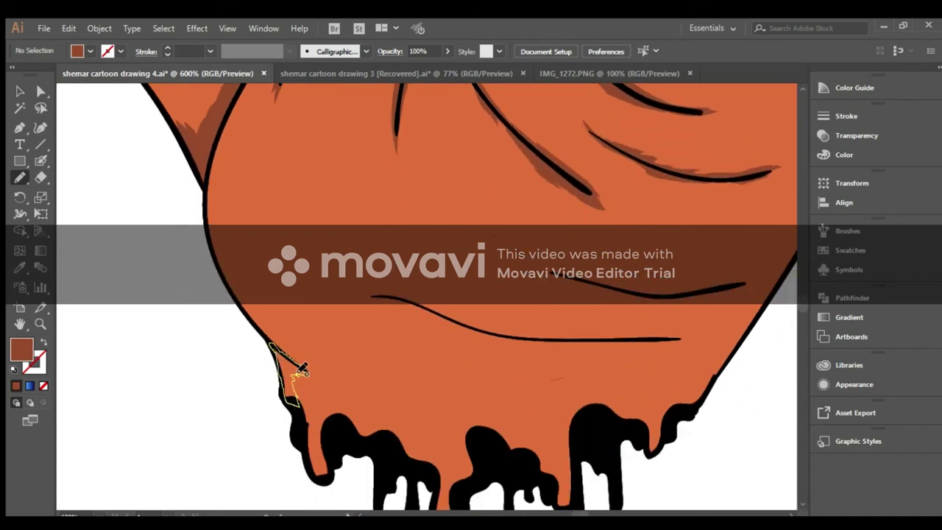
mouse_move(568, 288)
left_mouse_down()
mouse_move(709, 300)
mouse_move(736, 287)
left_mouse_up()
left_click_drag(696, 334, 384, 308)
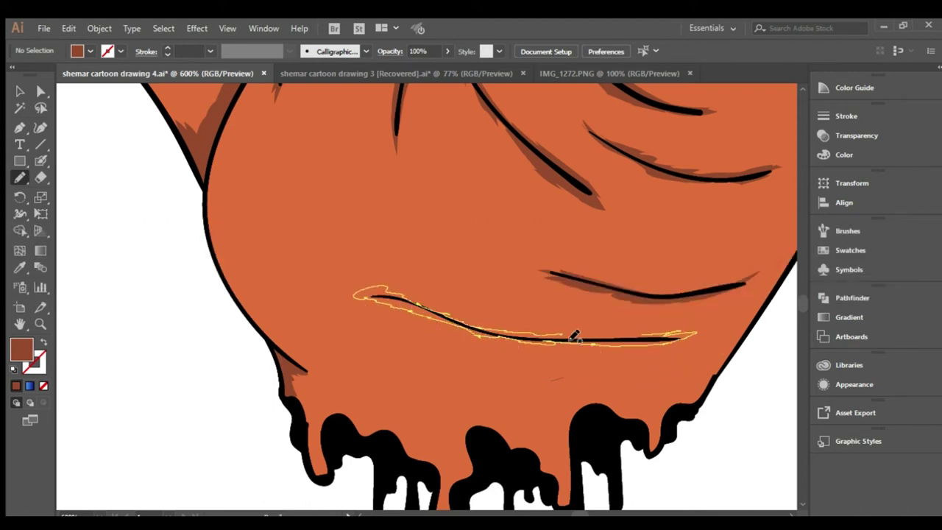
left_click_drag(385, 308, 674, 335)
scroll(516, 221, "up", 3)
scroll(368, 236, "up", 6)
Add brown shadow strokes beside the knuckle creases and the curved crease on the right.
left_click_drag(235, 243, 274, 283)
left_click_drag(309, 219, 335, 278)
left_click_drag(359, 214, 388, 315)
left_click_drag(407, 184, 403, 235)
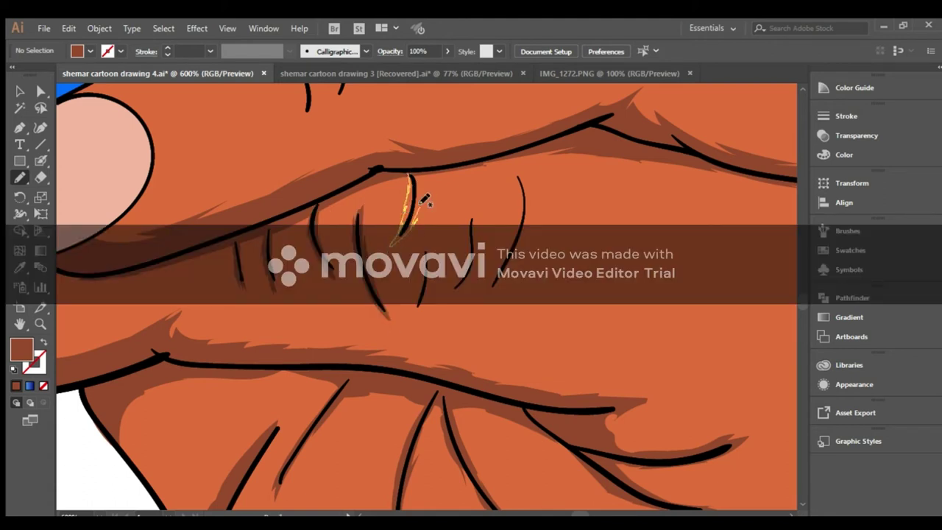
left_click_drag(414, 309, 412, 315)
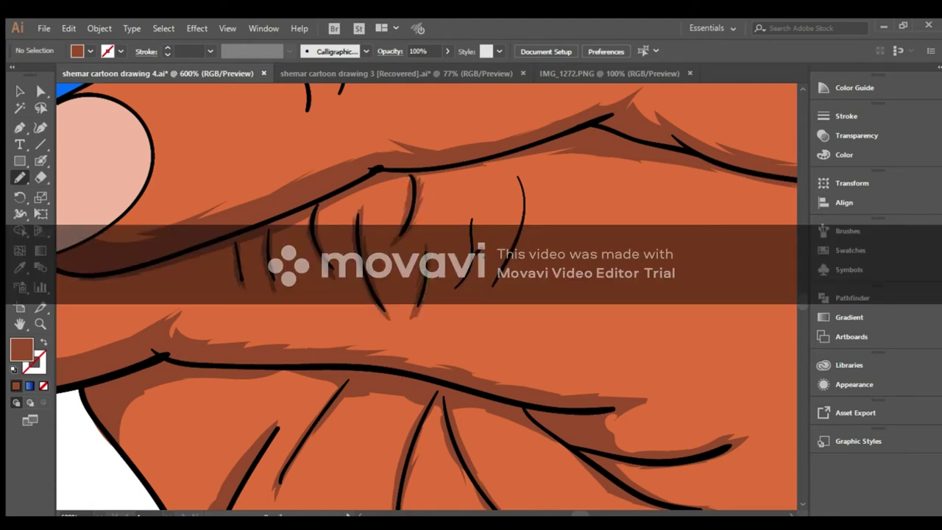
left_click_drag(517, 178, 491, 294)
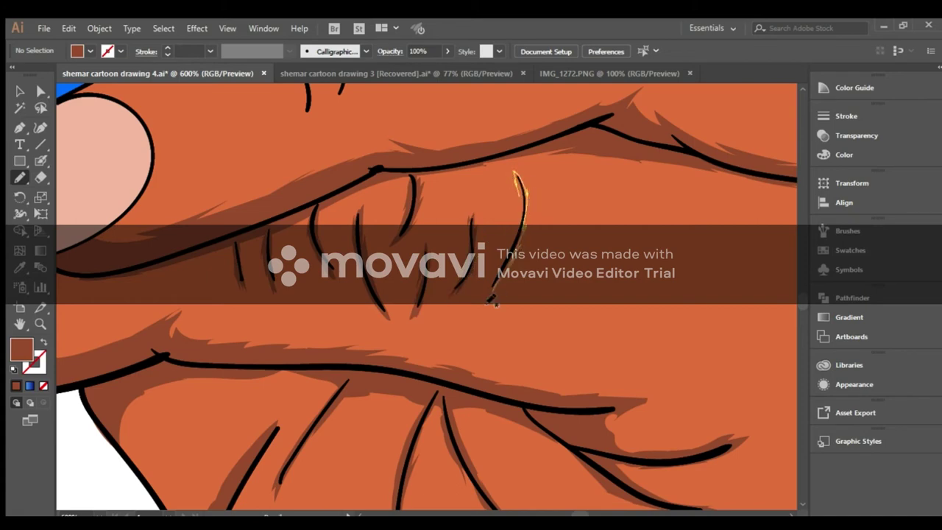
scroll(218, 238, "up", 5)
Shade beside the finger creases and the rightmost knuckle crease lines.
left_click_drag(254, 299, 278, 352)
mouse_move(322, 288)
left_mouse_down()
mouse_move(330, 308)
mouse_move(324, 293)
left_mouse_up()
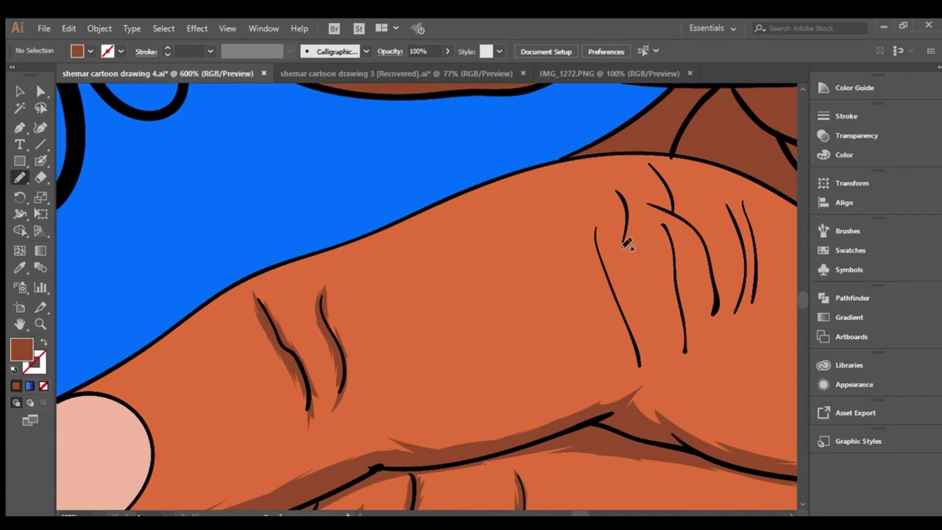
left_click_drag(596, 233, 593, 246)
left_click_drag(623, 213, 614, 185)
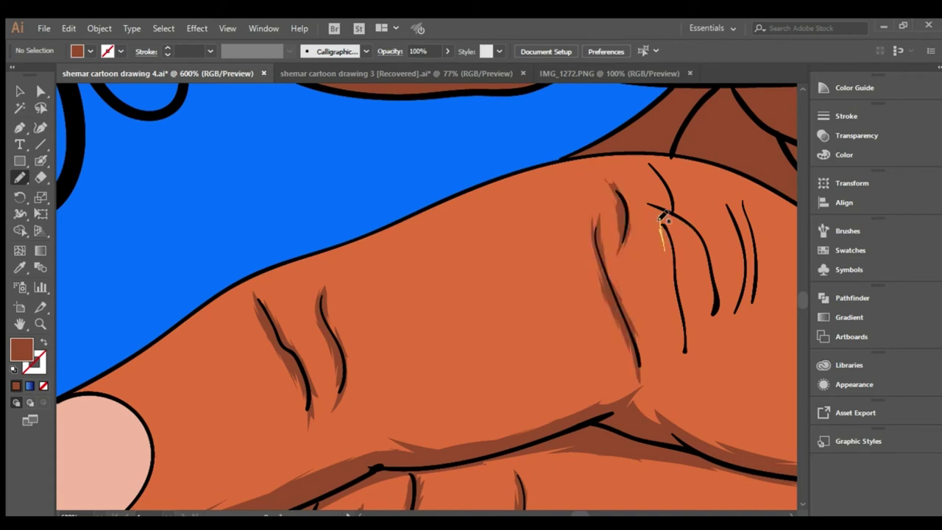
mouse_move(661, 215)
left_mouse_down()
mouse_move(670, 272)
mouse_move(688, 234)
mouse_move(636, 204)
mouse_move(678, 220)
left_mouse_up()
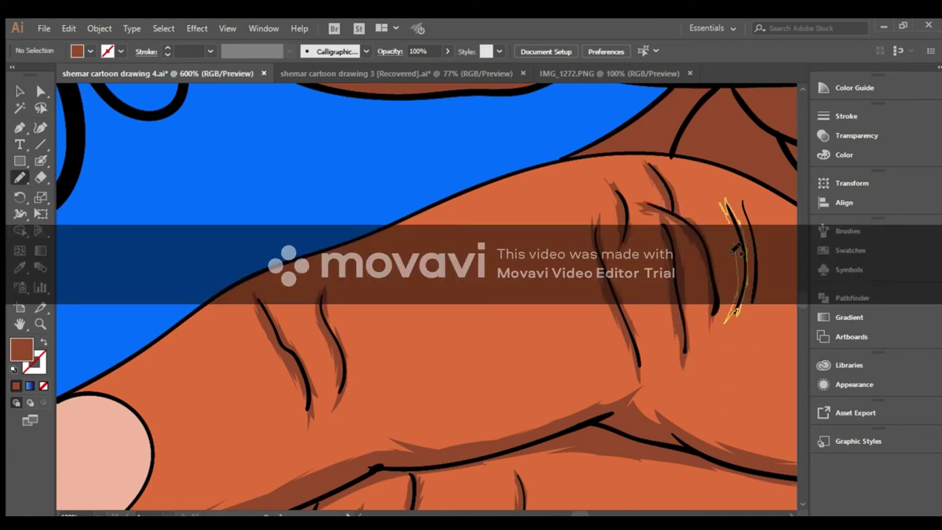
left_click_drag(750, 286, 736, 317)
left_click_drag(740, 190, 749, 278)
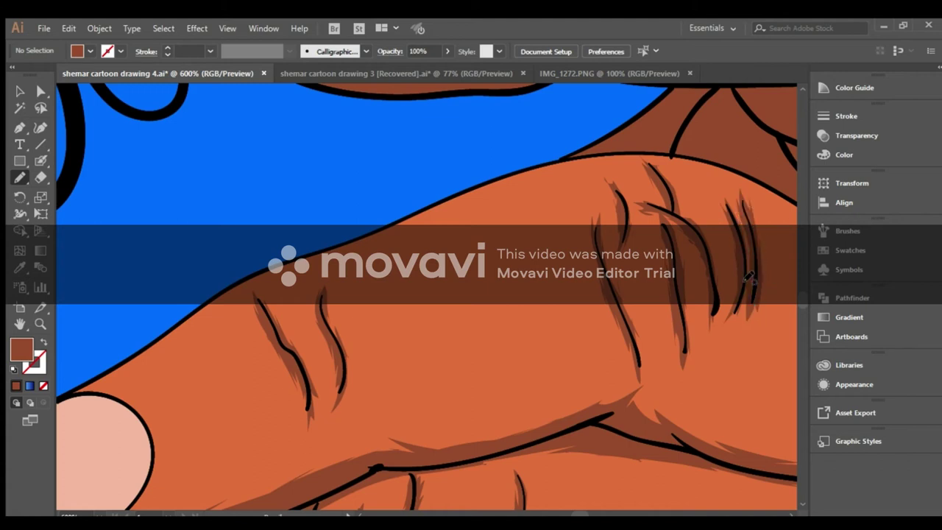
scroll(545, 232, "right", 5)
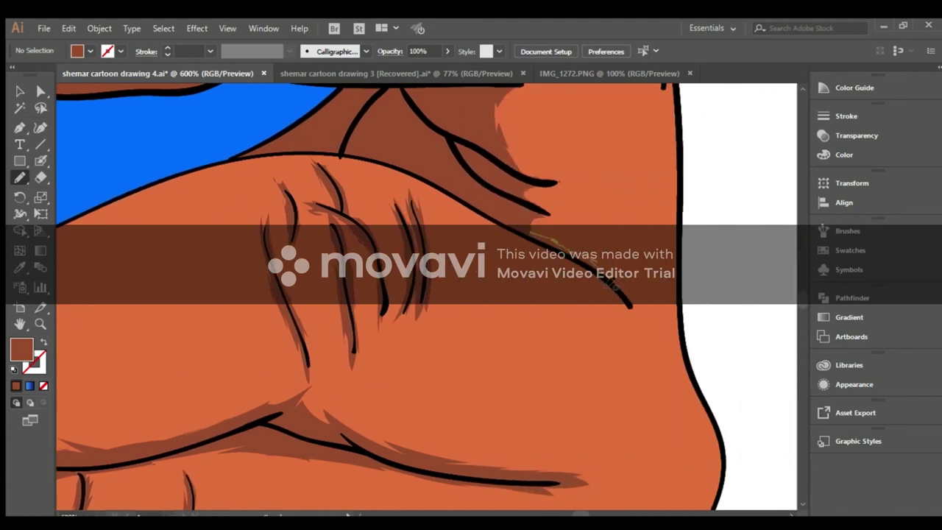
Shade the upper hand outline and the crease lines near the hand's right edge.
left_click_drag(628, 308, 630, 309)
mouse_move(538, 212)
left_mouse_down()
mouse_move(548, 214)
mouse_move(515, 165)
left_mouse_up()
mouse_move(676, 286)
left_mouse_down()
mouse_move(629, 309)
mouse_move(662, 284)
left_mouse_up()
scroll(800, 505, "down", 8)
mouse_move(551, 373)
left_mouse_down()
mouse_move(581, 306)
mouse_move(561, 324)
left_mouse_up()
left_click_drag(526, 250, 512, 341)
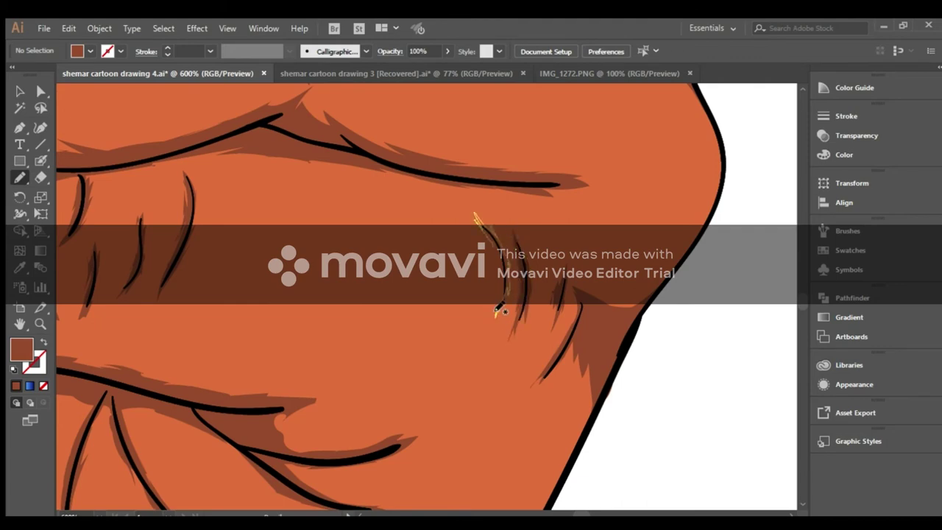
Paint brown shading down the right edge of the hand.
left_click(803, 505)
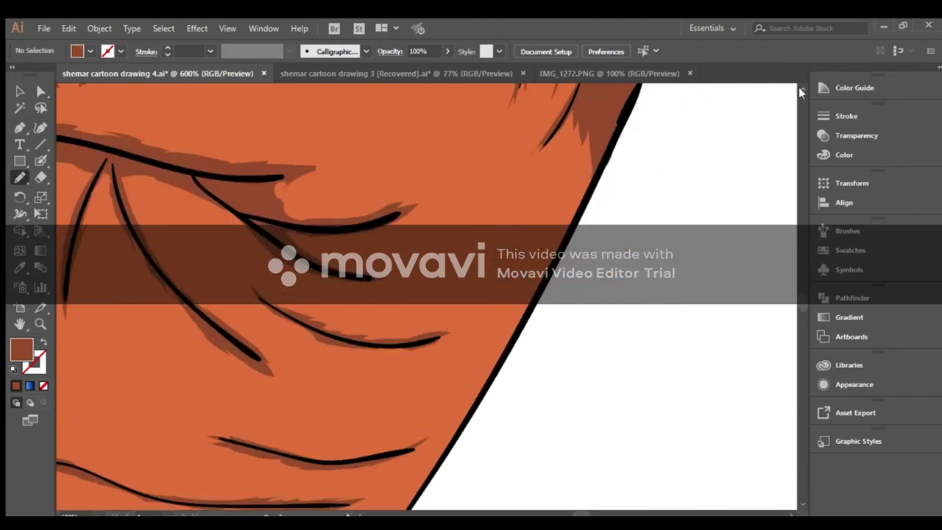
left_click(801, 91)
scroll(728, 203, "up", 5)
mouse_move(665, 265)
left_mouse_down()
mouse_move(670, 448)
mouse_move(682, 448)
mouse_move(683, 315)
mouse_move(672, 243)
left_mouse_up()
left_click(801, 501)
scroll(774, 105, "up", 4)
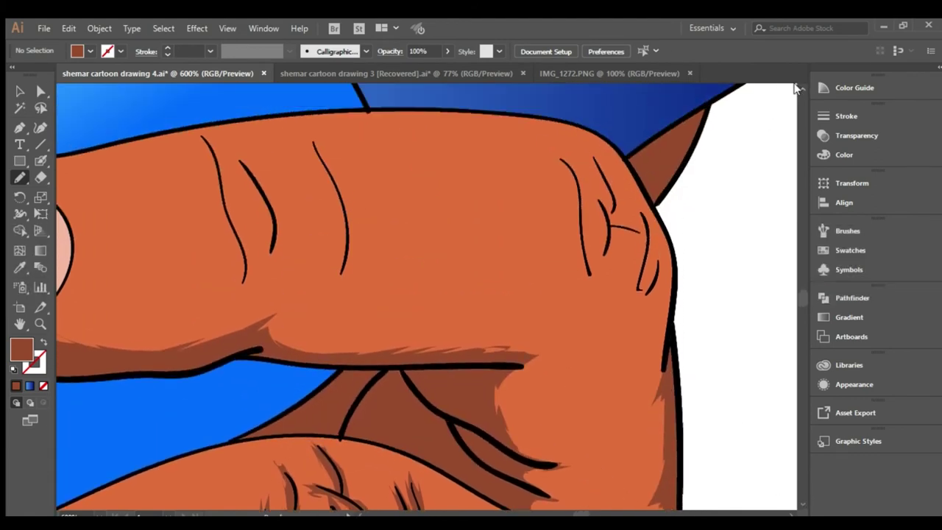
Shade beside the middle finger and knuckle creases, then fit the whole artboard in view.
mouse_move(200, 197)
left_mouse_down()
mouse_move(234, 287)
mouse_move(229, 327)
mouse_move(213, 223)
mouse_move(258, 258)
mouse_move(271, 343)
mouse_move(254, 251)
left_mouse_up()
mouse_move(310, 195)
left_mouse_down()
mouse_move(347, 270)
mouse_move(335, 357)
mouse_move(312, 235)
left_mouse_up()
left_click_drag(561, 231, 604, 339)
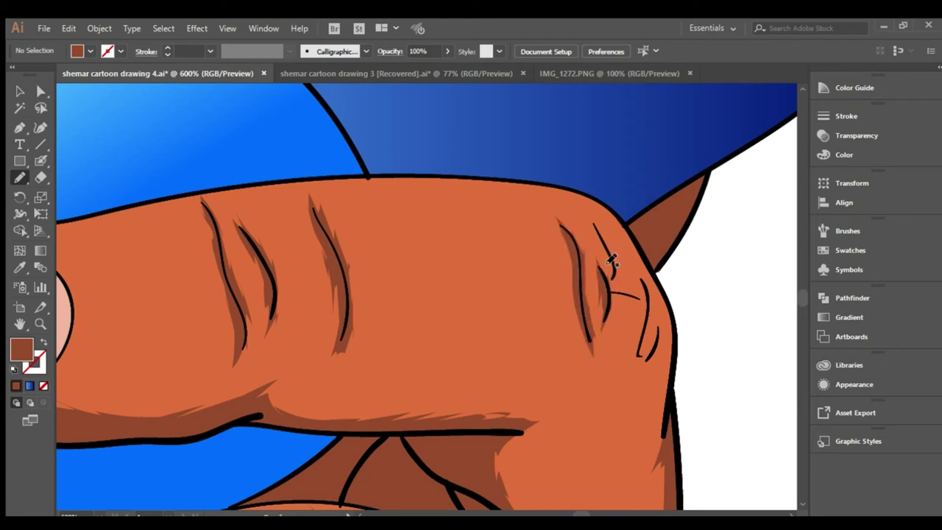
mouse_move(595, 220)
left_mouse_down()
mouse_move(610, 290)
mouse_move(640, 300)
mouse_move(637, 348)
mouse_move(657, 340)
left_mouse_up()
left_click_drag(522, 430, 561, 417)
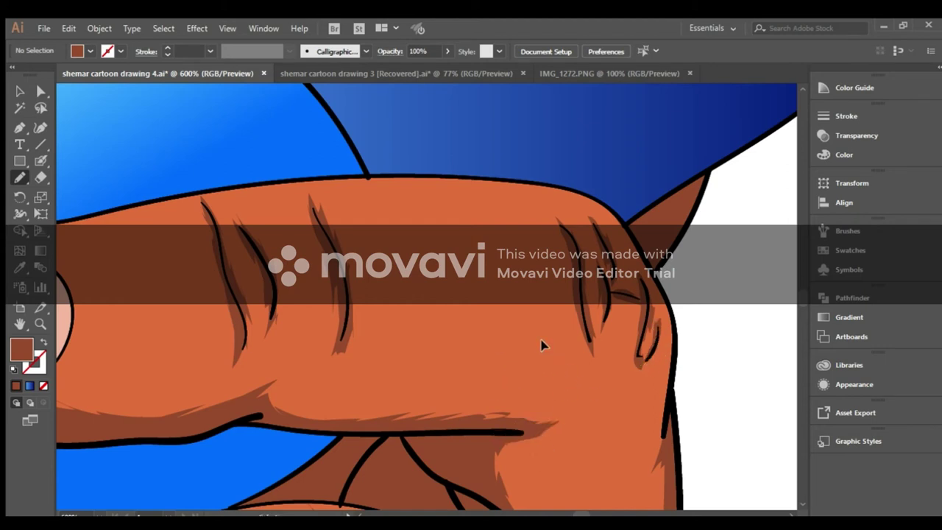
key("ctrl+0")
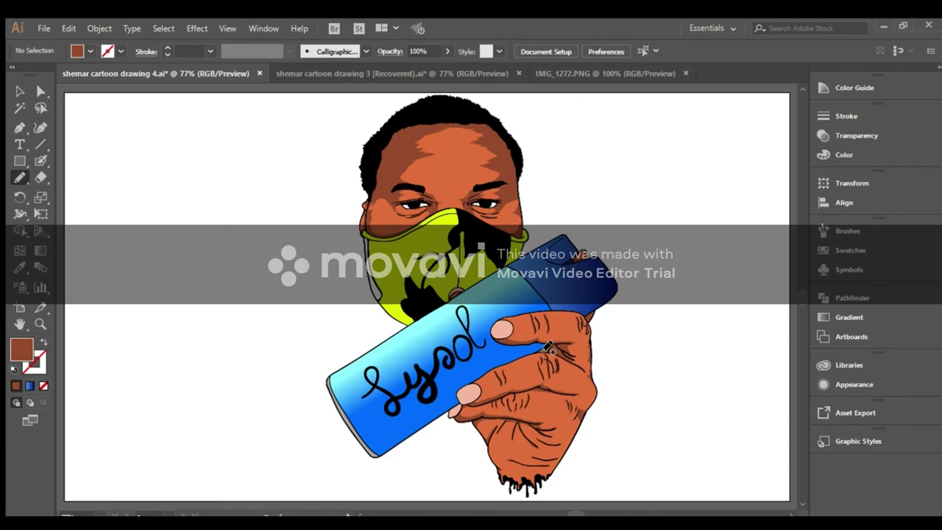
Select all artwork and hide edges to preview the finished brown shading.
key("v")
key("ctrl+a")
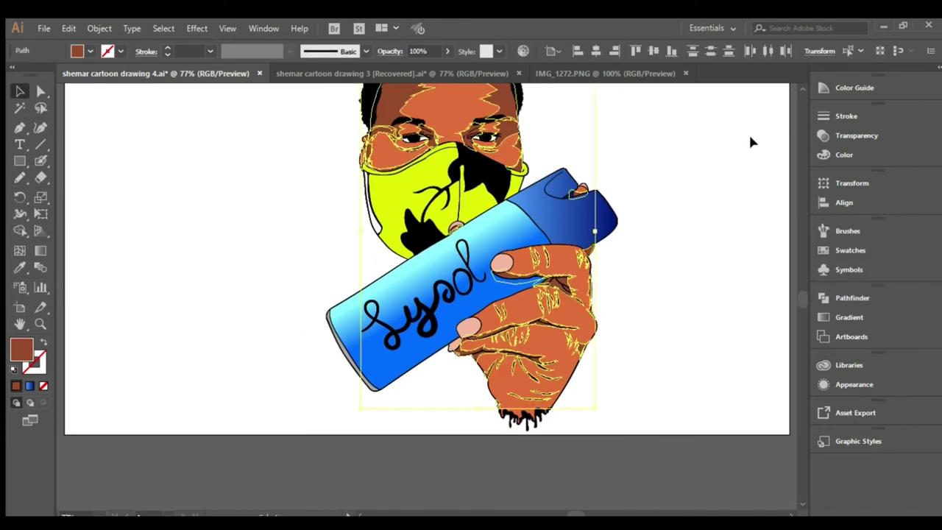
scroll(798, 89, "up", 2)
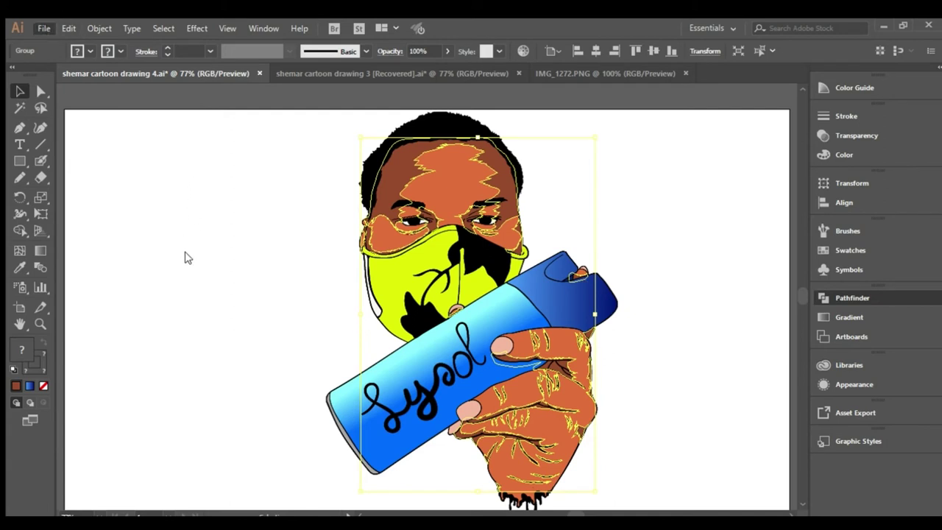
key("ctrl+h")
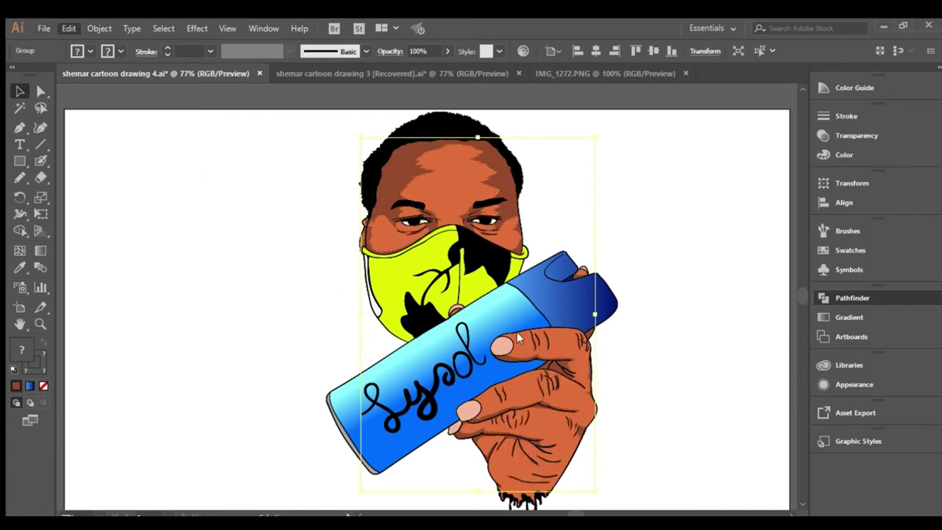
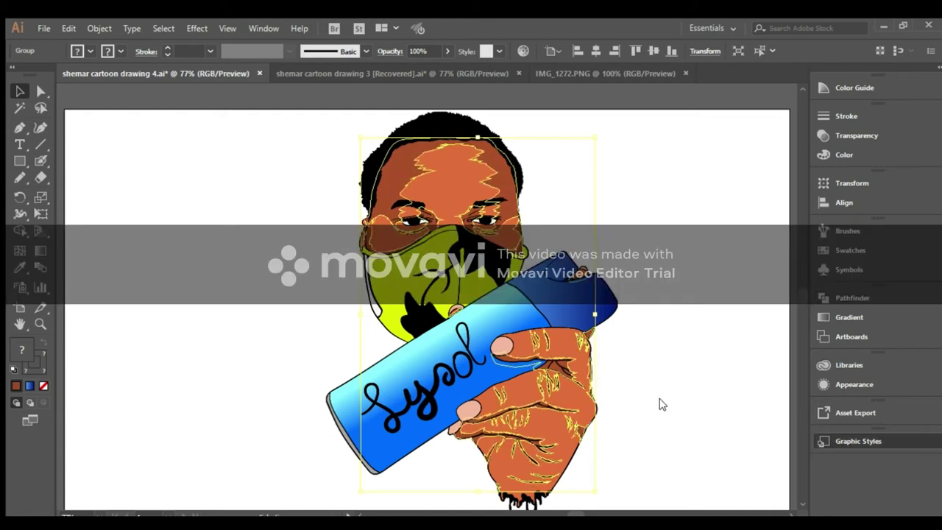
Deselect the artwork group and zoom to about 600% on the right eye and cheek.
left_click(667, 287)
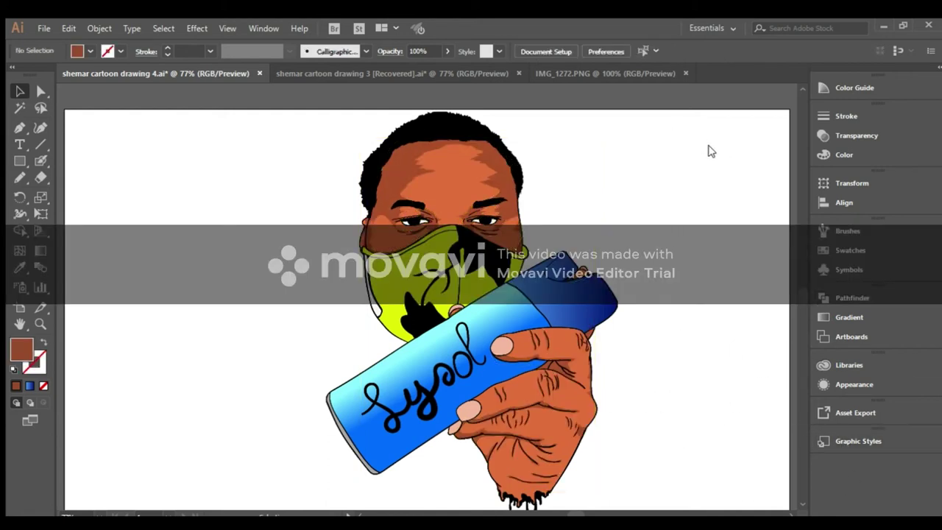
key("z")
left_click(437, 203)
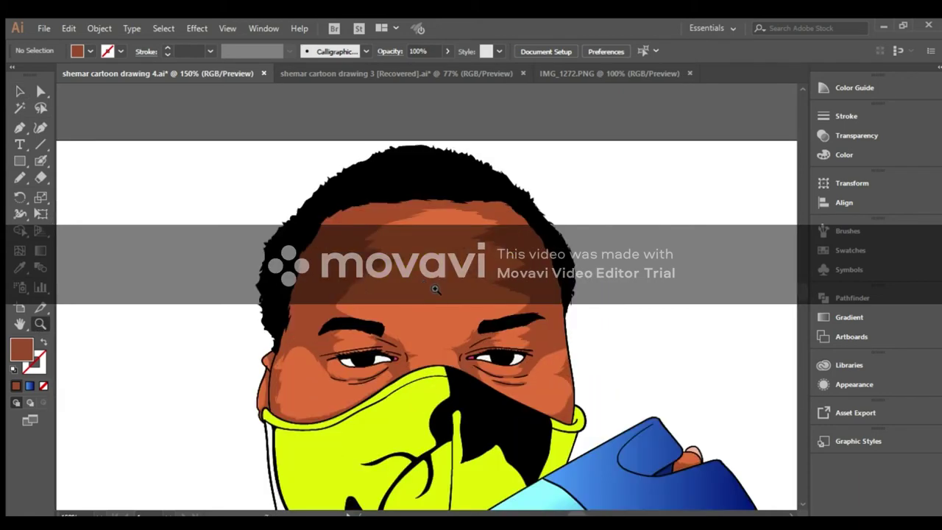
left_click(428, 280)
key("ctrl+0")
left_click_drag(541, 237, 202, 208)
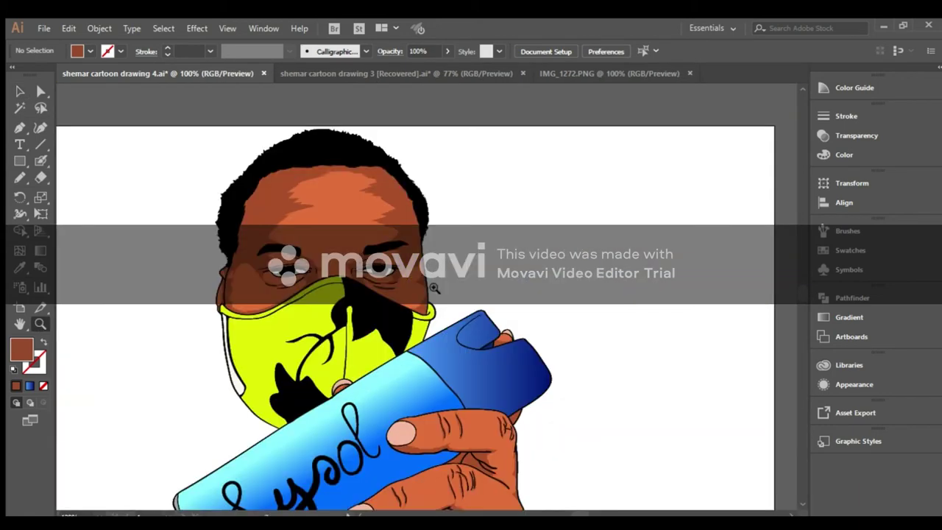
key("b")
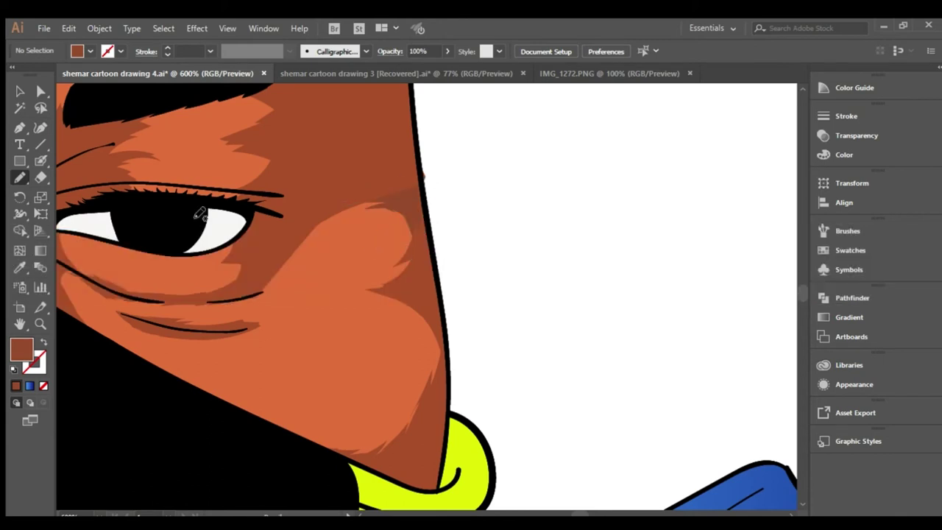
Delete the old cheek highlight and repaint a lighter-orange highlight along the cheek edge.
key("v")
left_click(344, 206)
key("i")
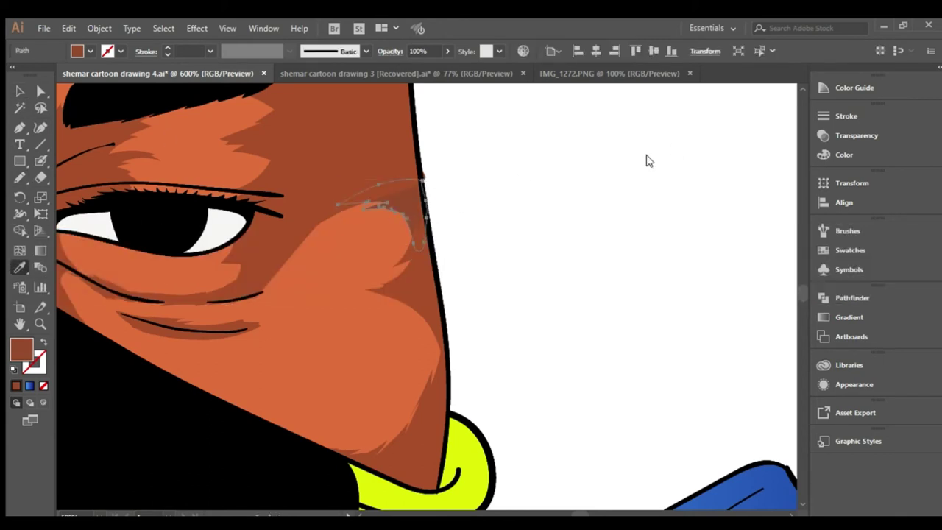
key("Delete")
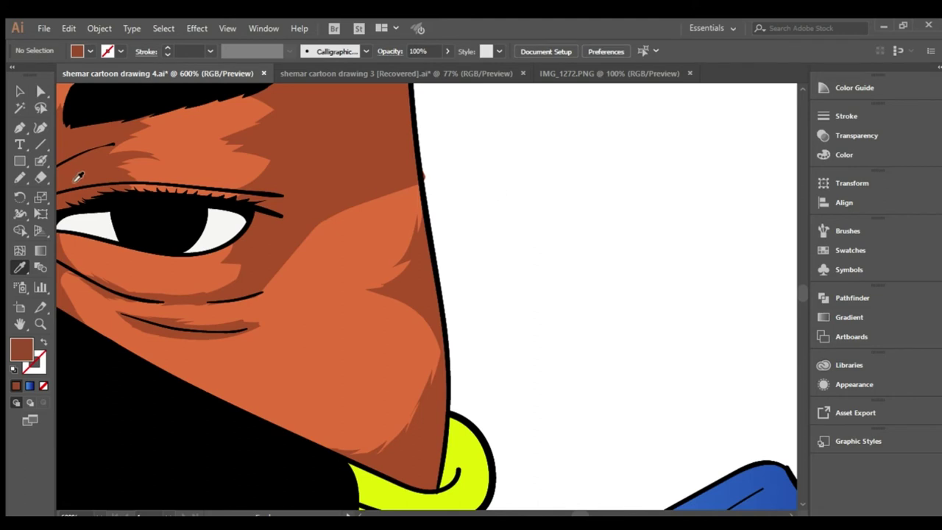
key("b")
left_click_drag(393, 204, 422, 265)
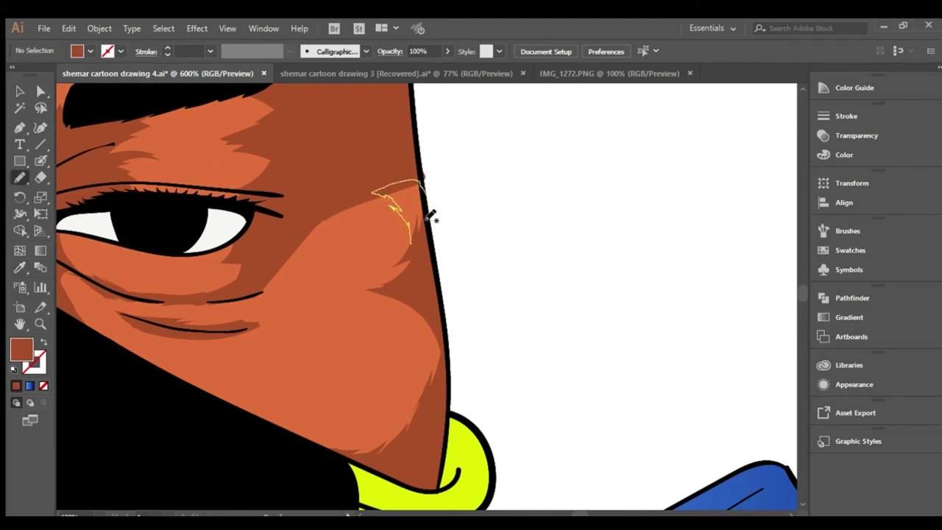
left_click_drag(388, 204, 373, 237)
left_click_drag(280, 268, 273, 298)
Sample the darker brown skin tone, paint a cheek shading shape, then deselect it.
left_click(41, 176)
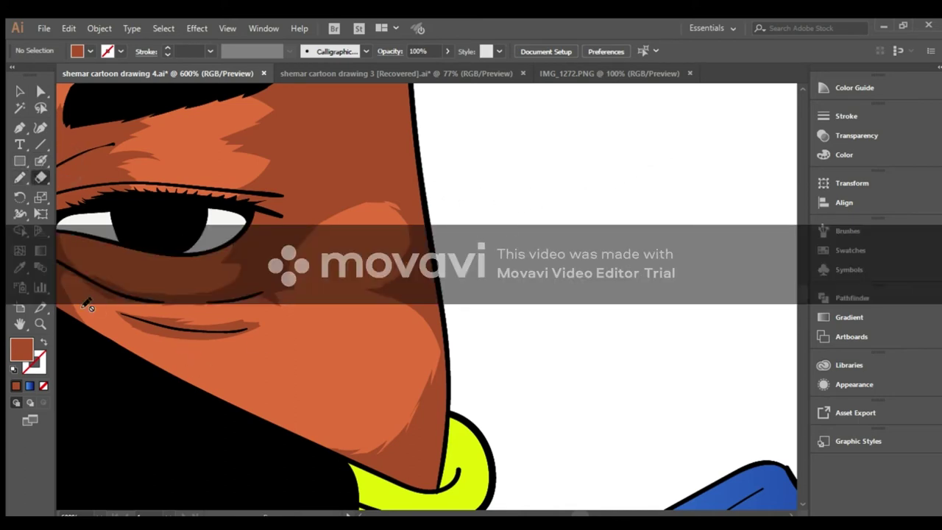
left_click(19, 268)
left_click(70, 312)
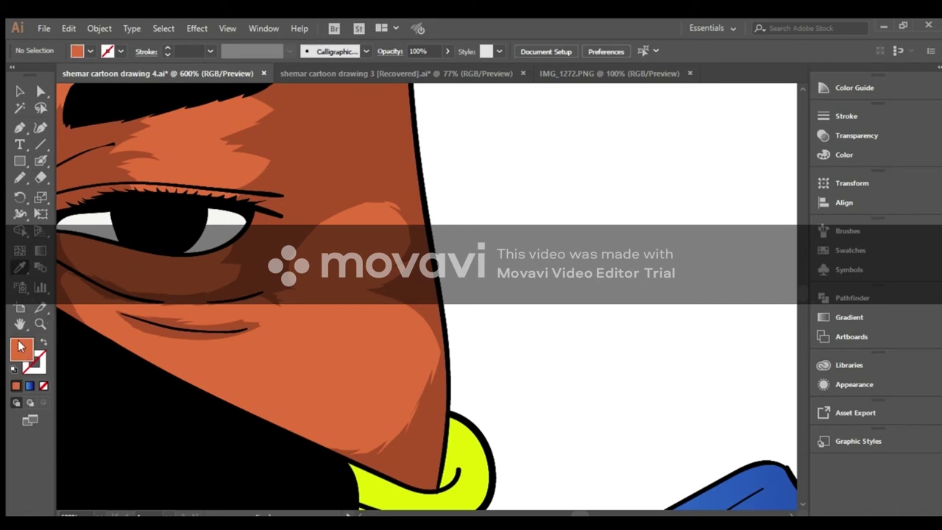
left_click(431, 317)
key("b")
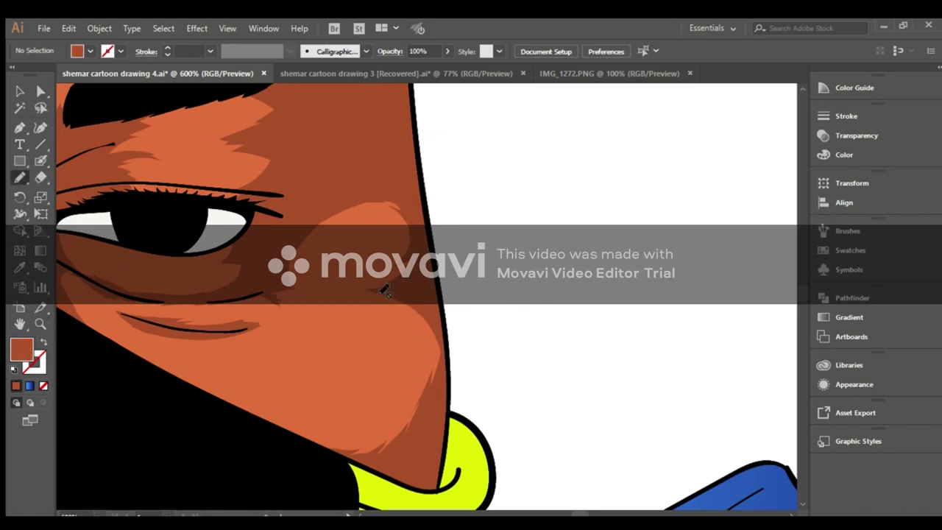
mouse_move(321, 445)
left_mouse_down()
mouse_move(374, 272)
mouse_move(445, 393)
mouse_move(311, 449)
mouse_move(349, 480)
left_mouse_up()
key("v")
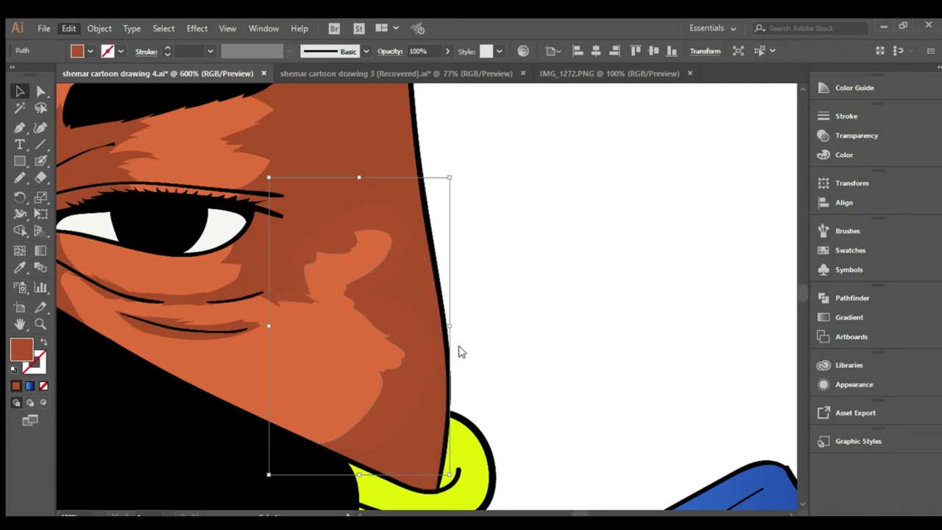
key("ctrl+z")
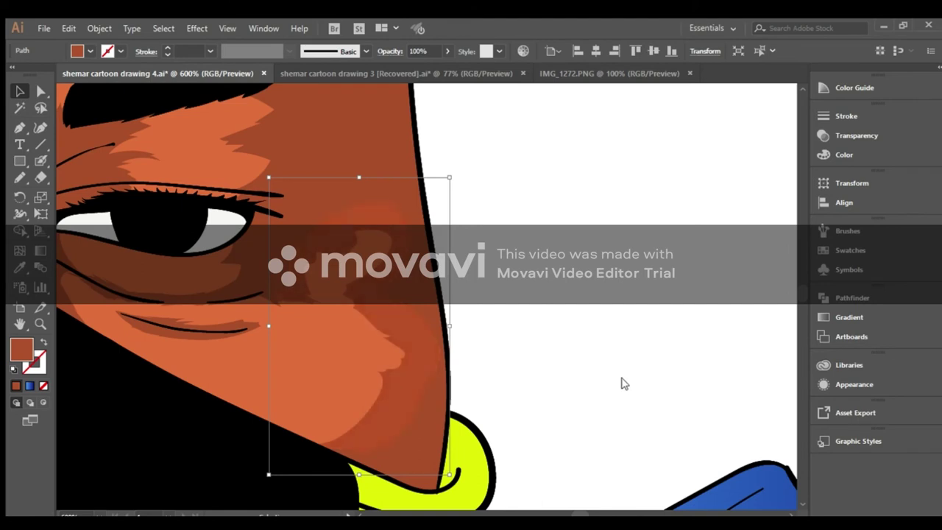
key("ctrl+z")
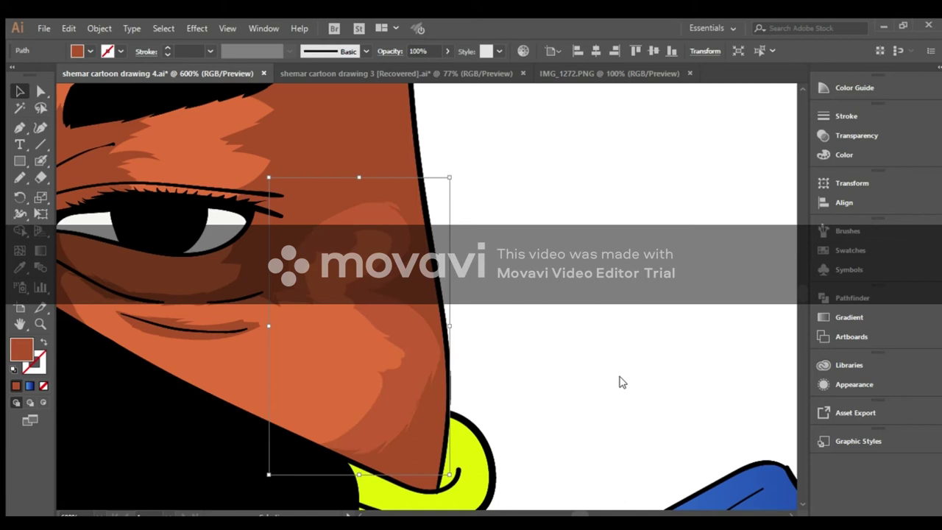
key("ctrl+shift+a")
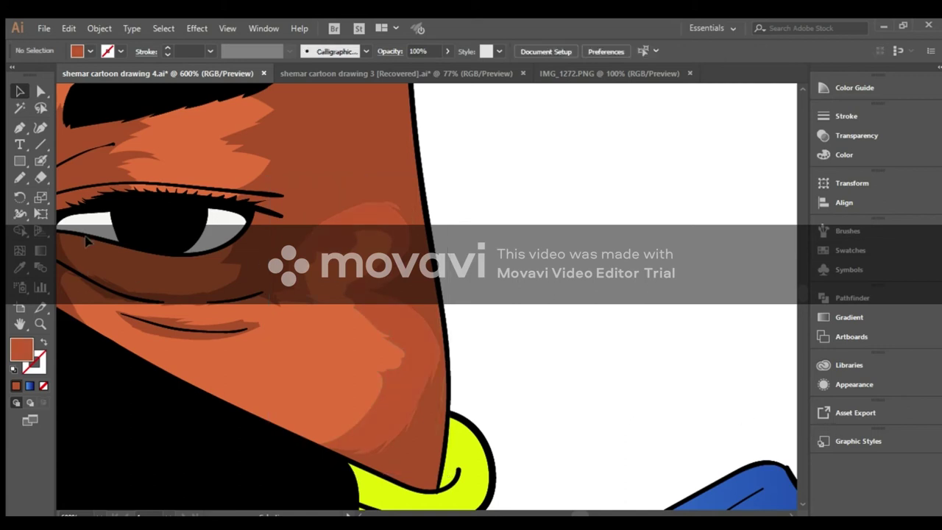
Draw darker shading shapes under the eye and between the brow and upper eyelid.
key("n")
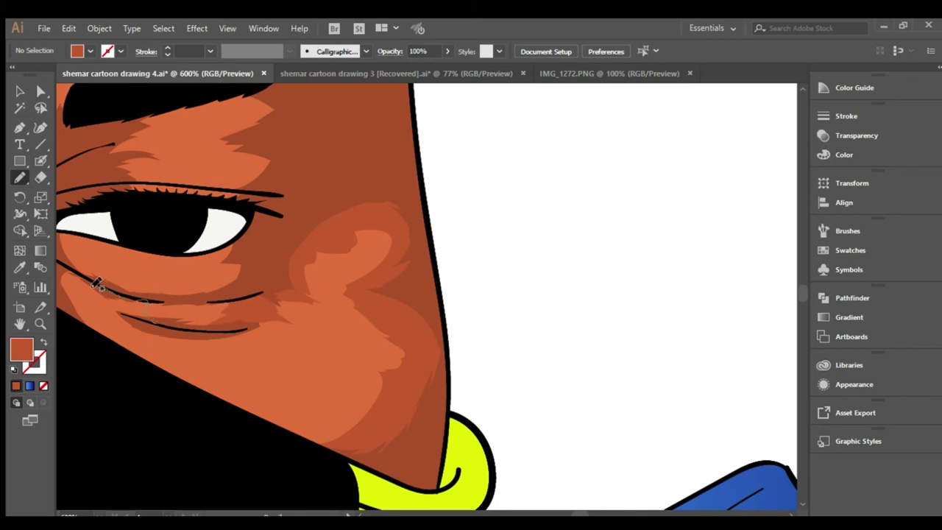
left_click_drag(206, 257, 206, 250)
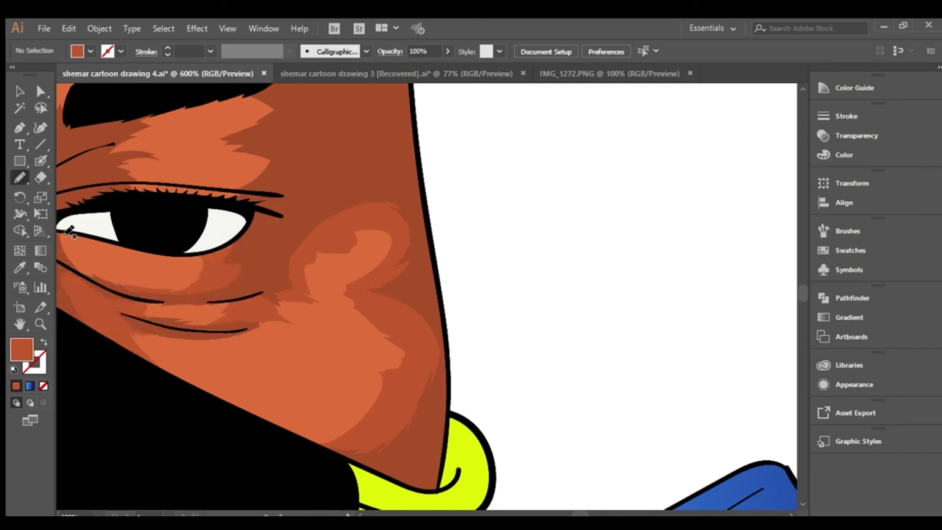
left_click_drag(81, 260, 88, 251)
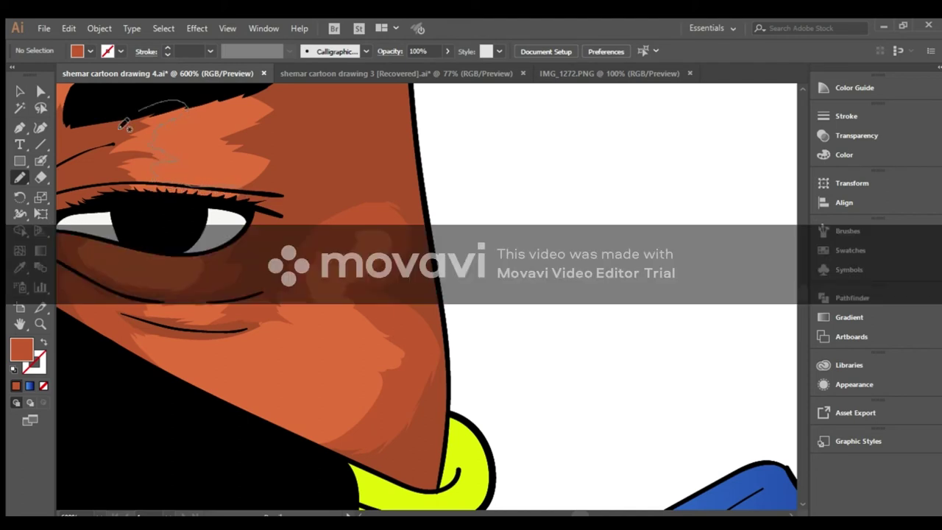
left_click_drag(126, 126, 221, 184)
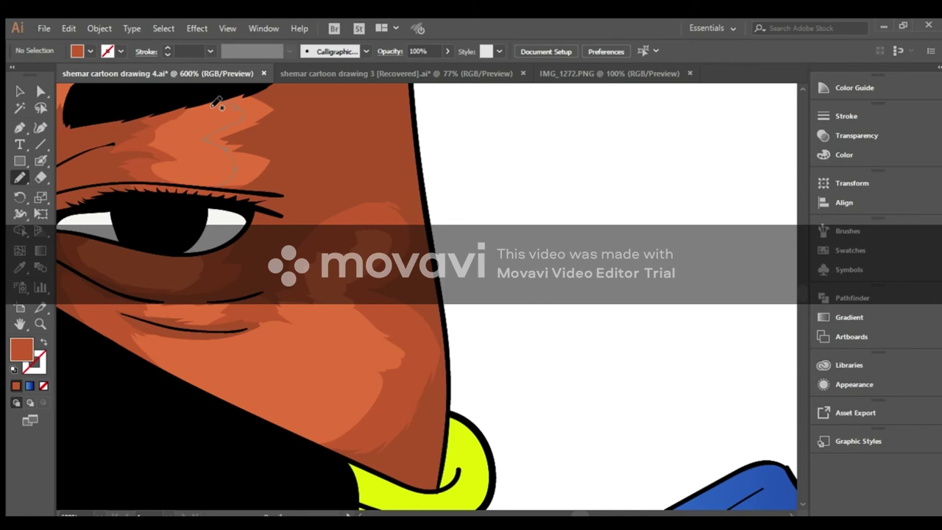
left_click_drag(211, 144, 236, 197)
Shade from the brow down beside the eye and along the left of the nose bridge.
key("h")
mouse_move(94, 279)
left_mouse_down()
mouse_move(275, 338)
mouse_move(299, 287)
left_mouse_up()
key("n")
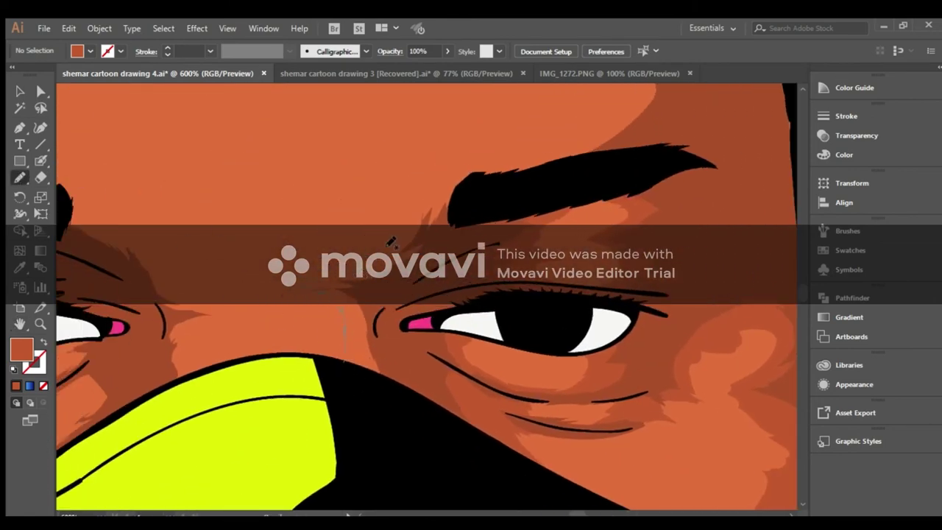
left_click_drag(422, 208, 384, 385)
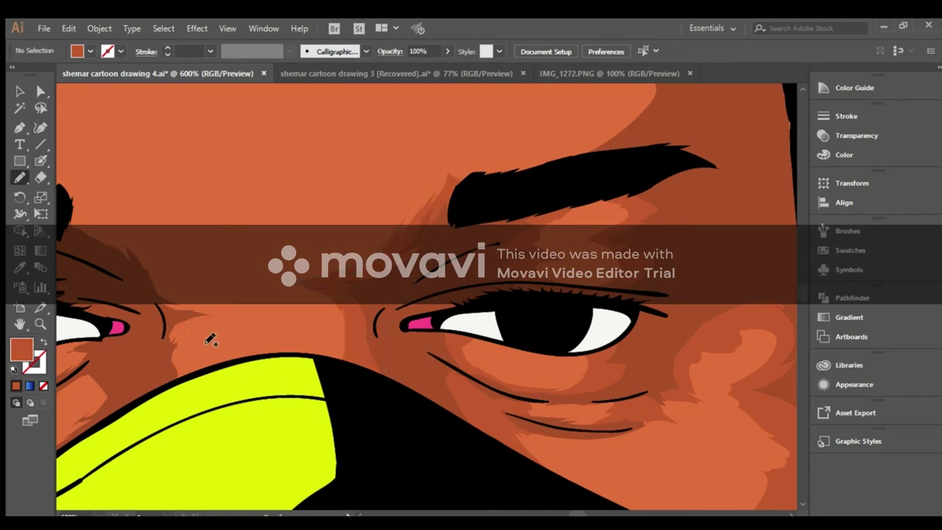
left_click_drag(196, 364, 224, 303)
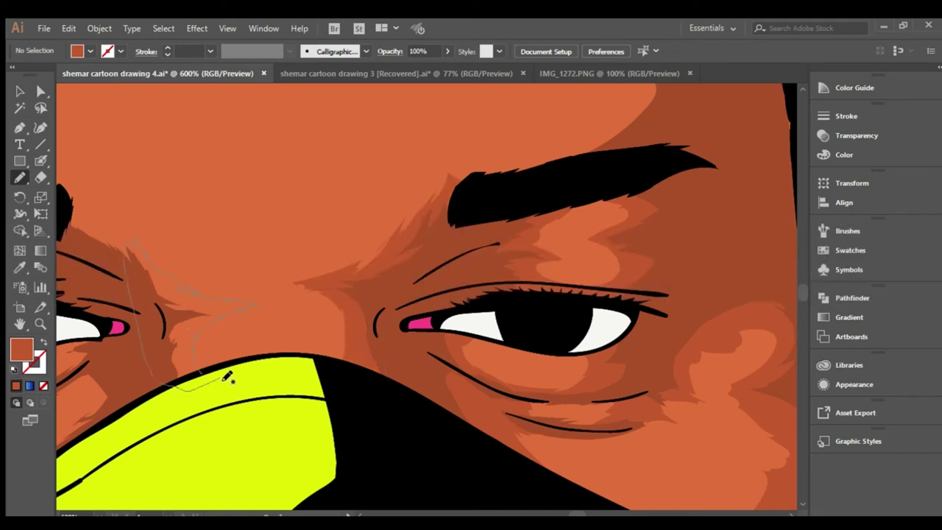
left_click_drag(147, 254, 209, 385)
key("h")
left_click_drag(113, 289, 191, 330)
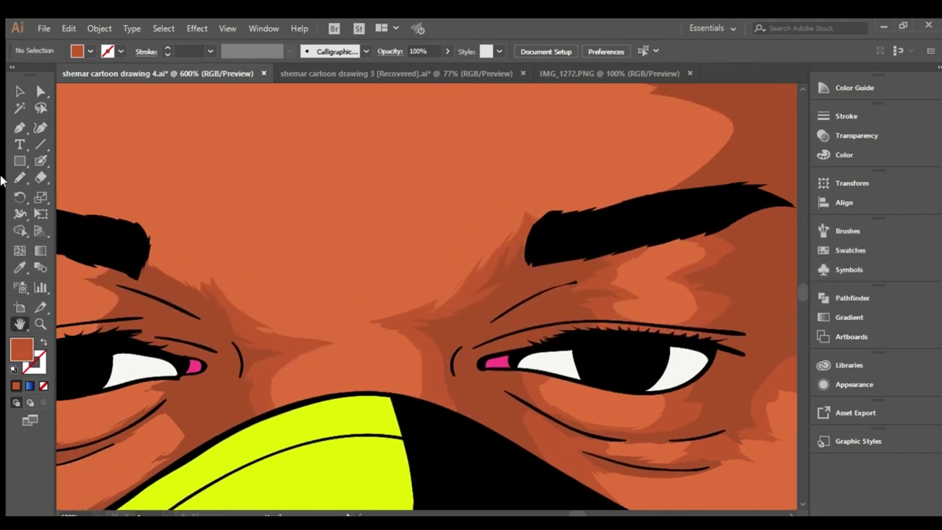
Shade around the left eye: beside the brow, under the lower lid, along the mask edge, above the eyelid.
key("n")
left_click_drag(163, 252, 220, 302)
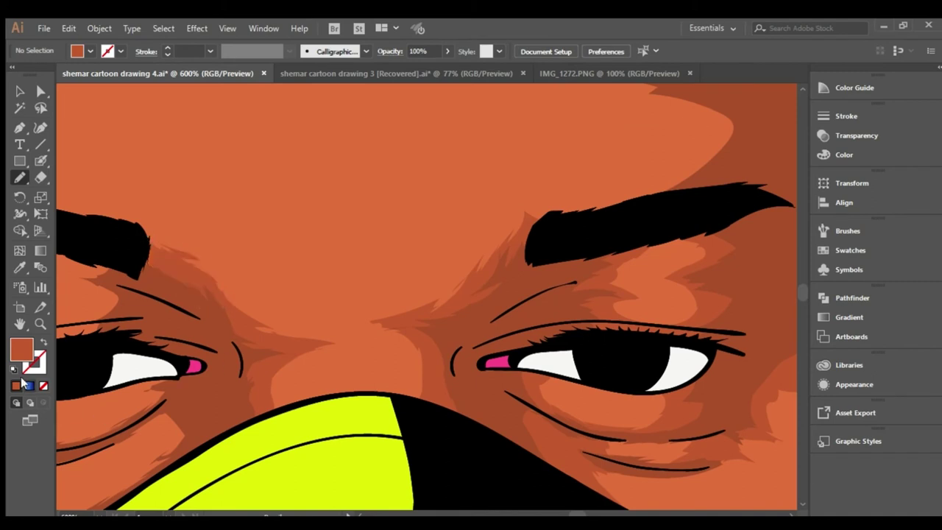
key("h")
left_click_drag(309, 328, 64, 198)
key("n")
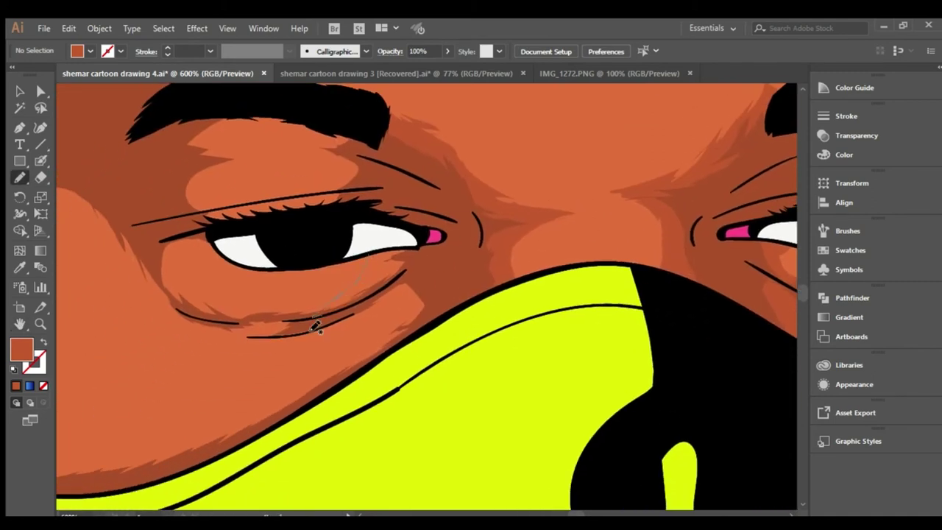
mouse_move(322, 316)
left_mouse_down()
mouse_move(405, 313)
mouse_move(374, 337)
left_mouse_up()
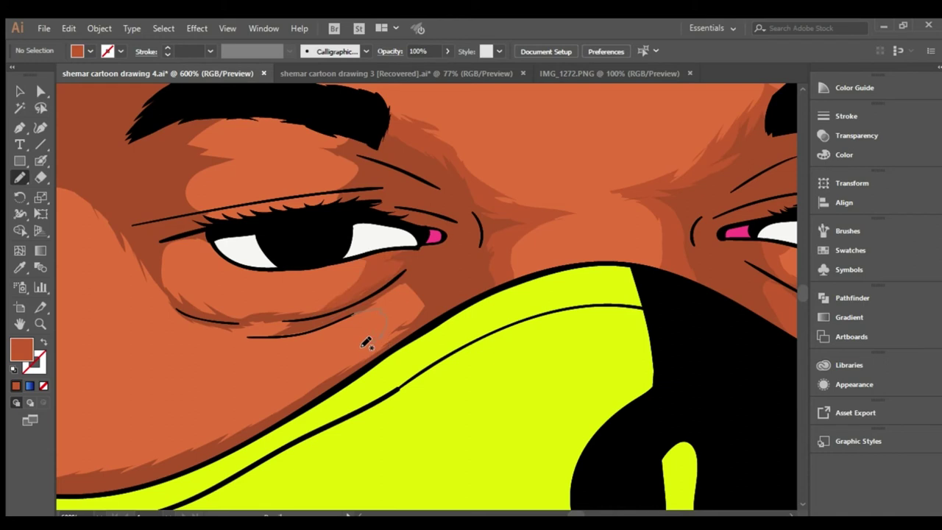
left_click_drag(258, 408, 185, 467)
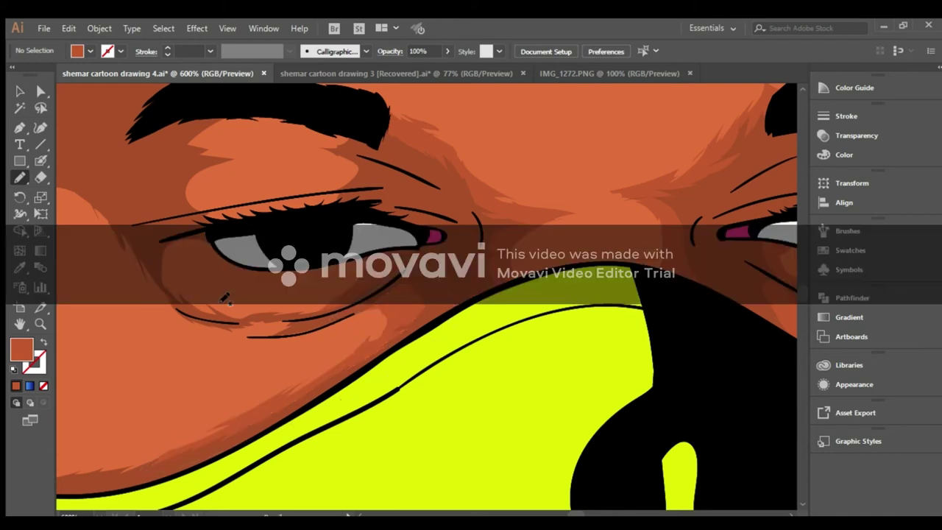
left_click_drag(171, 243, 173, 246)
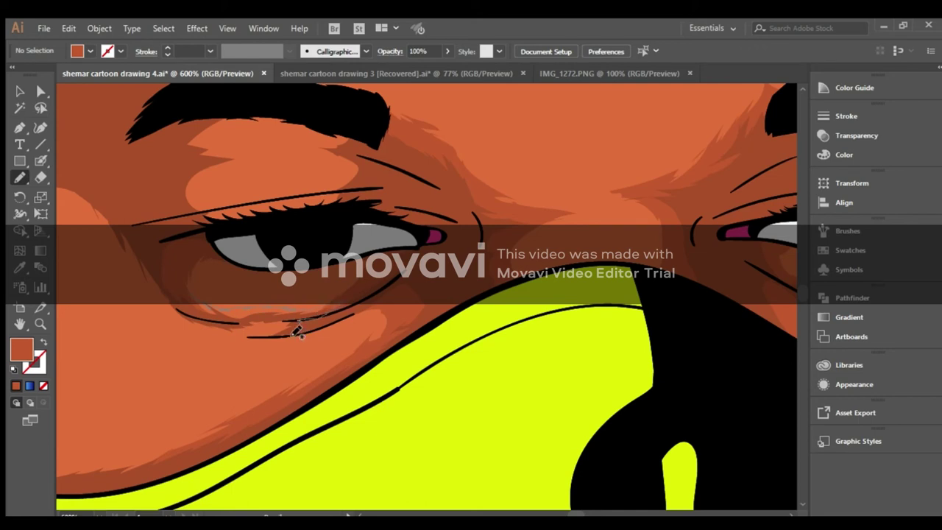
left_click_drag(251, 308, 244, 318)
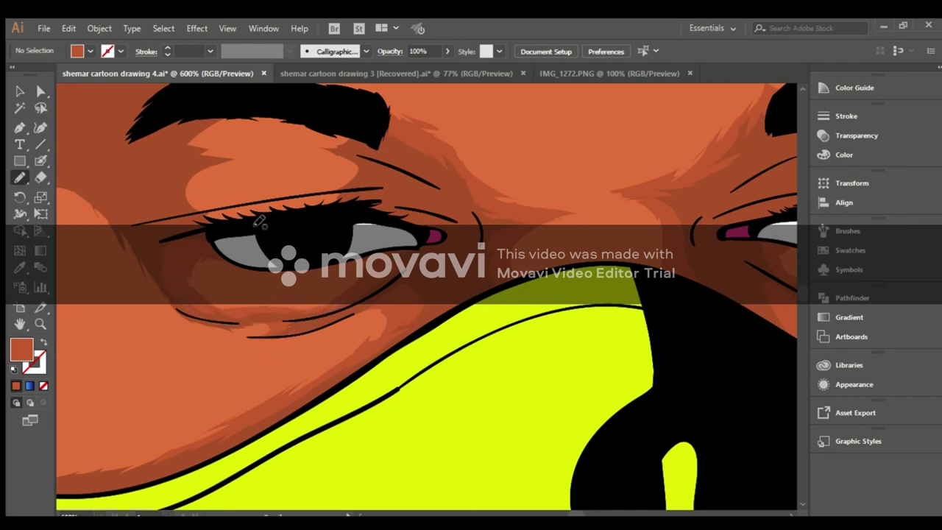
left_click_drag(227, 209, 219, 185)
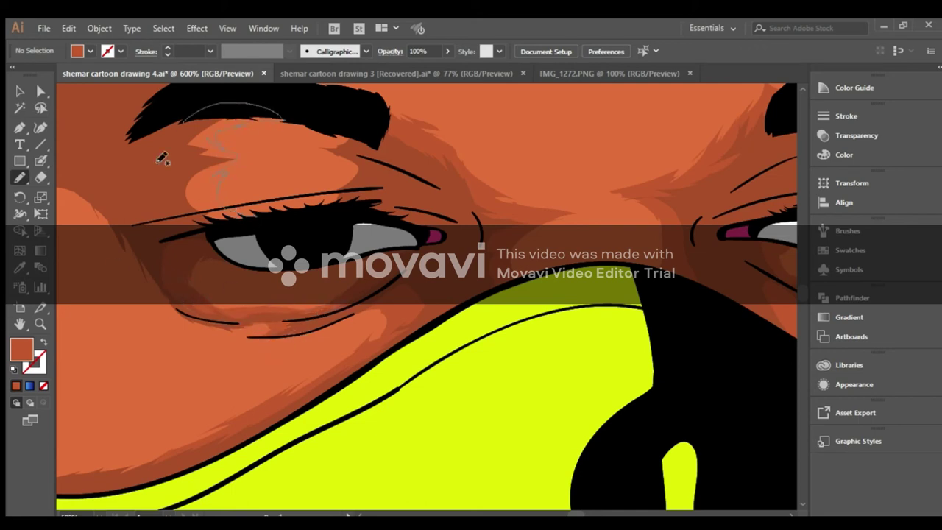
mouse_move(299, 212)
left_mouse_down()
mouse_move(317, 151)
mouse_move(286, 215)
left_mouse_up()
Shade the left cheek from the chin up to just under the eye, then refit and zoom on the face.
left_click_drag(146, 340, 402, 259)
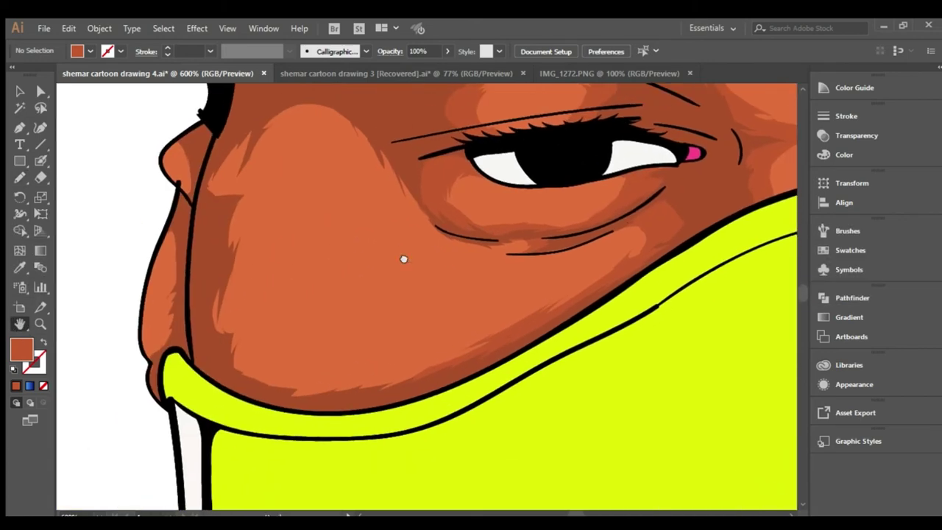
left_click_drag(159, 155, 177, 206)
mouse_move(163, 247)
left_mouse_down()
mouse_move(161, 357)
mouse_move(163, 225)
left_mouse_up()
mouse_move(292, 396)
left_mouse_down()
mouse_move(351, 180)
mouse_move(322, 402)
mouse_move(298, 399)
left_mouse_up()
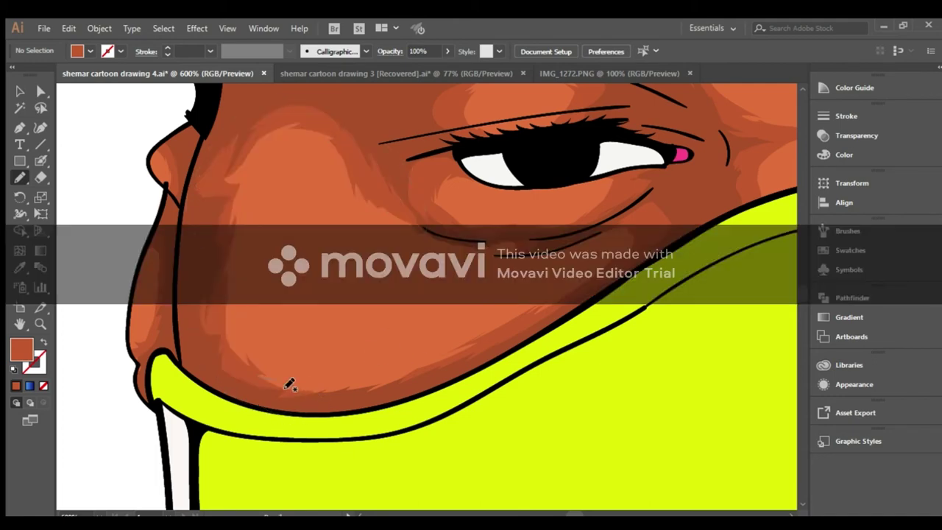
left_click_drag(386, 370, 440, 367)
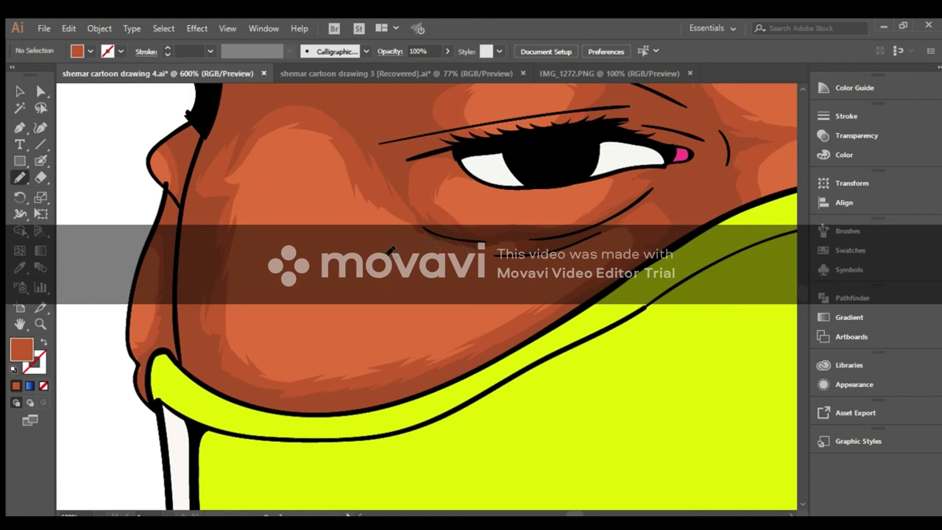
left_click_drag(489, 245, 489, 246)
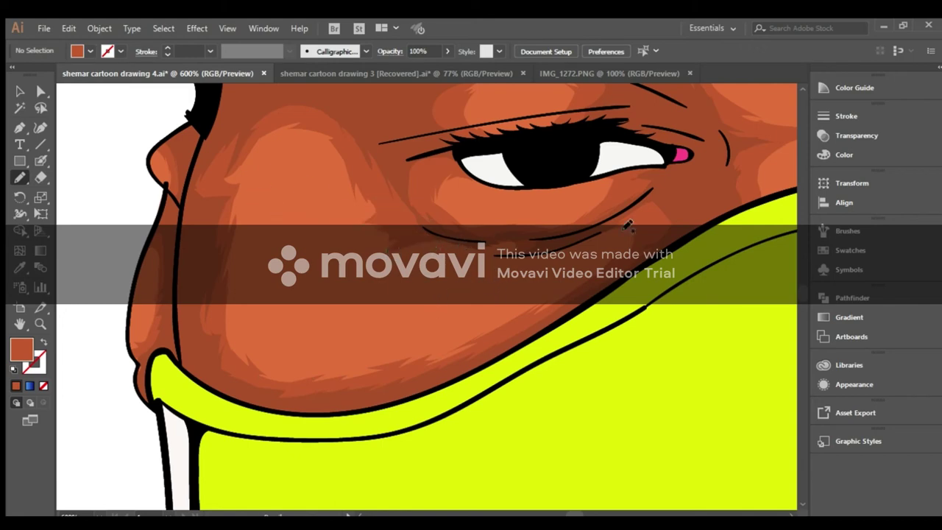
key("ctrl+0")
key("z")
left_click(390, 192)
left_click(405, 310)
Draw a shading shape across the forehead with the Pencil tool.
left_click(405, 310)
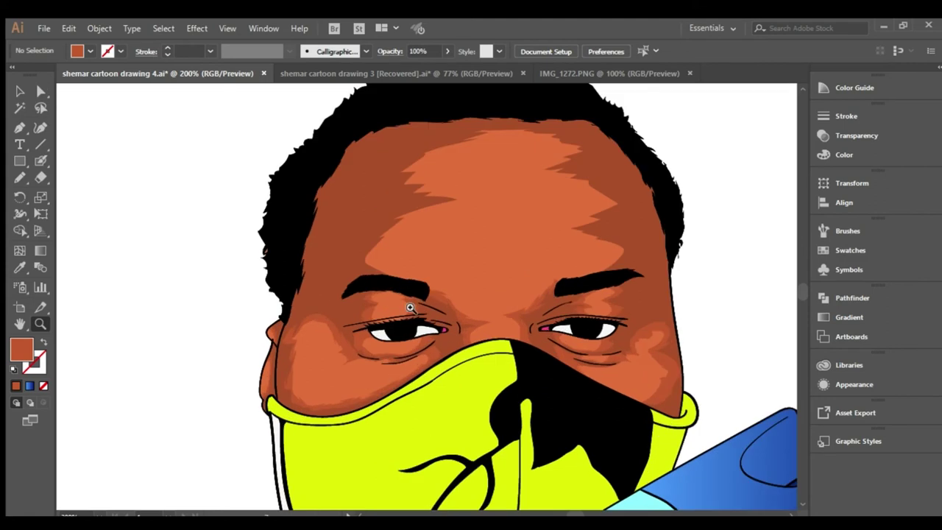
key("n")
left_click_drag(404, 279, 427, 222)
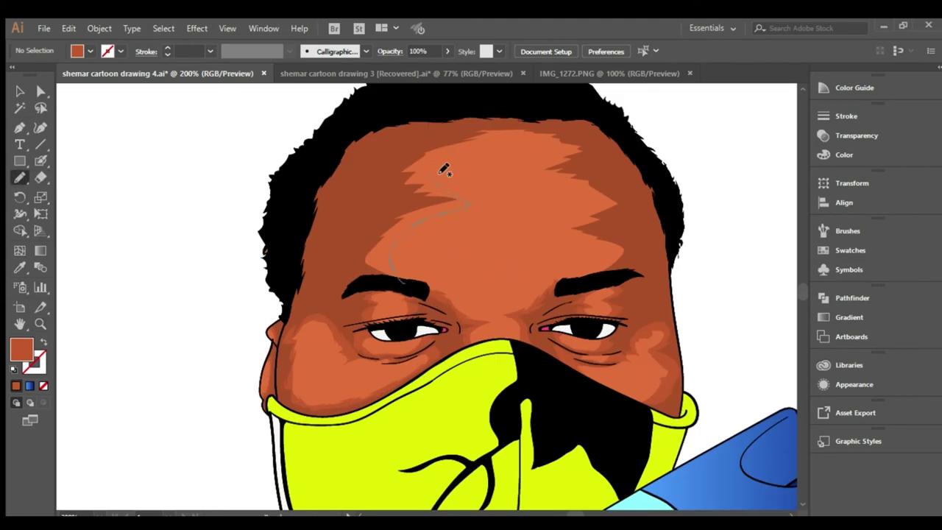
mouse_move(591, 248)
left_mouse_down()
mouse_move(569, 284)
mouse_move(425, 128)
mouse_move(412, 291)
mouse_move(432, 289)
left_mouse_up()
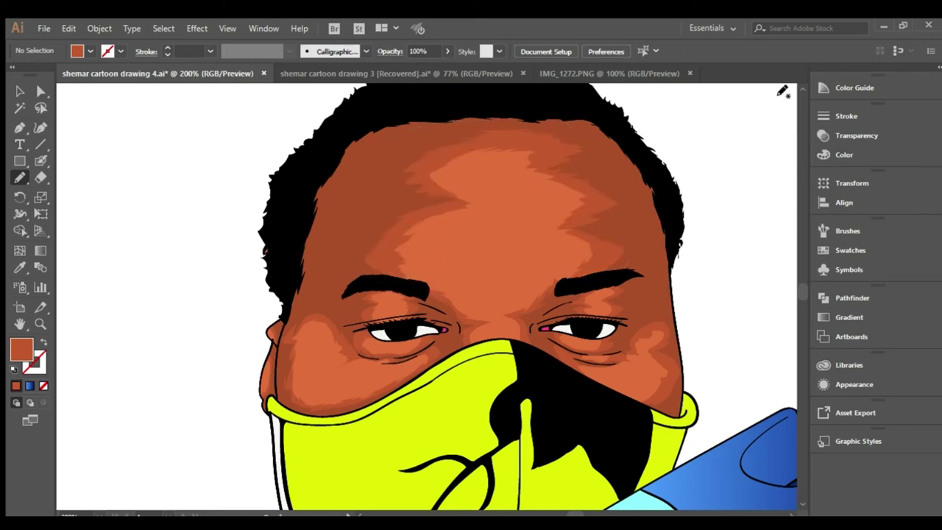
Zoom in on the mask area and bring the blue can and hand into view.
scroll(813, 509, "down", 2)
scroll(813, 509, "down", 2)
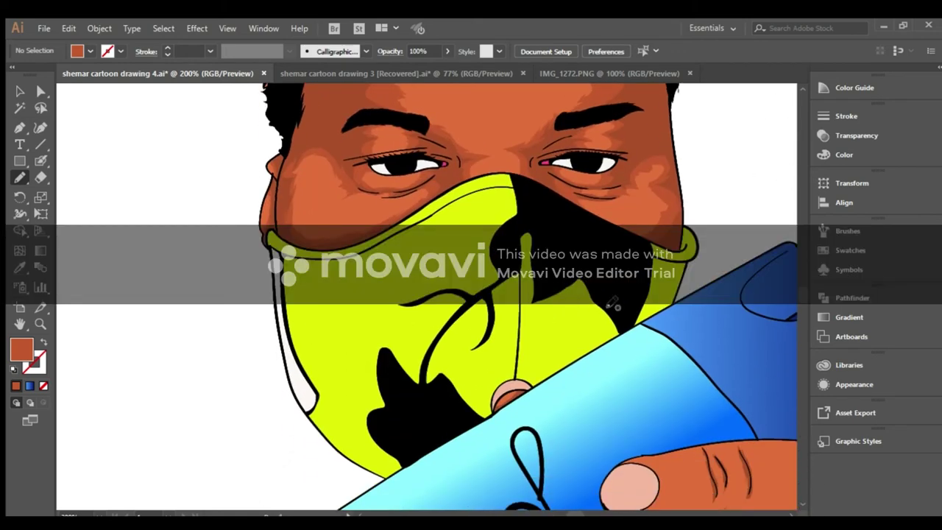
scroll(789, 514, "down", 3)
left_click(357, 399, "ctrl")
left_click(358, 400, "ctrl")
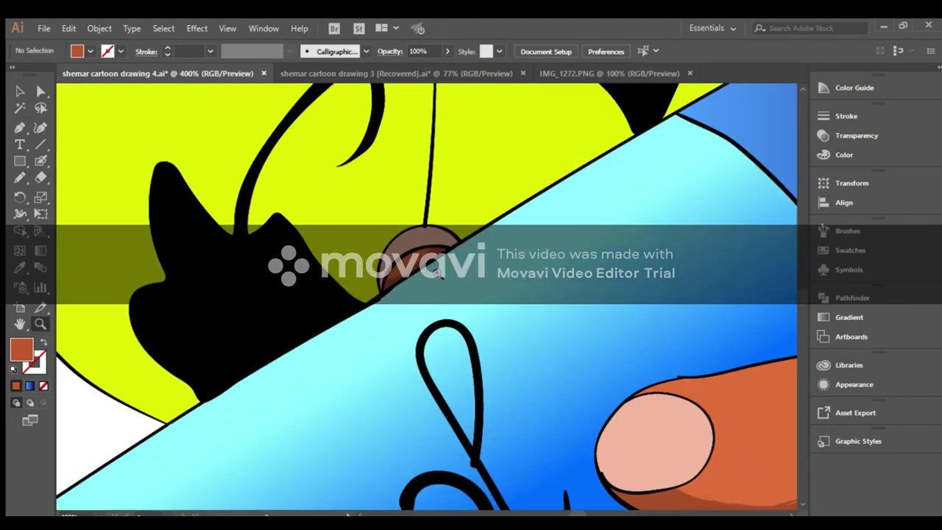
left_click(310, 294, "ctrl")
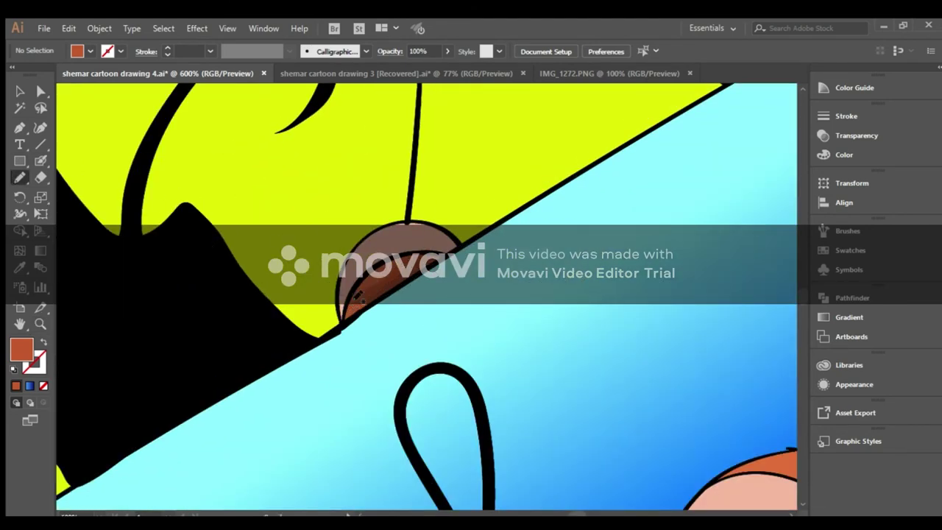
left_click_drag(700, 232, 501, 267)
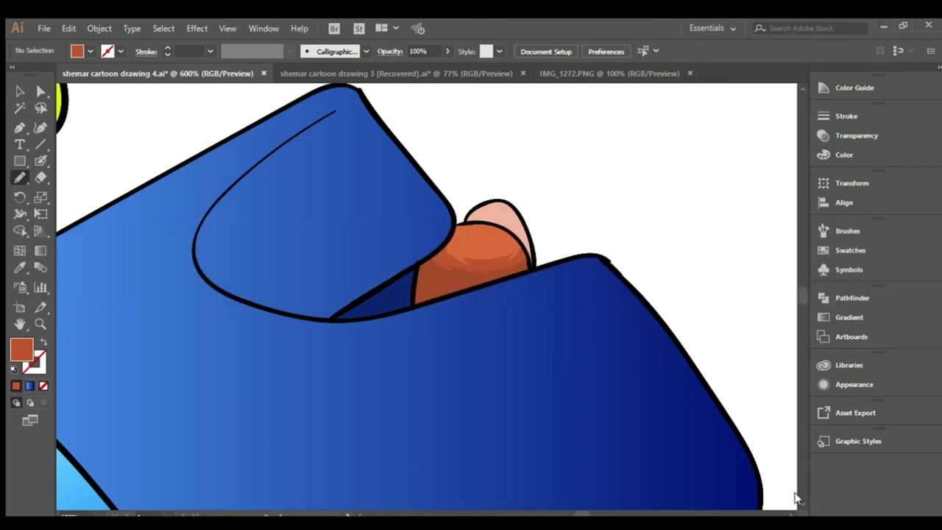
scroll(800, 501, "down", 5)
scroll(736, 472, "down", 5)
Shade the finger's lower edge and the right side of the knuckle in darker brown.
left_click(18, 324)
scroll(292, 245, "left", 5)
scroll(291, 245, "down", 1)
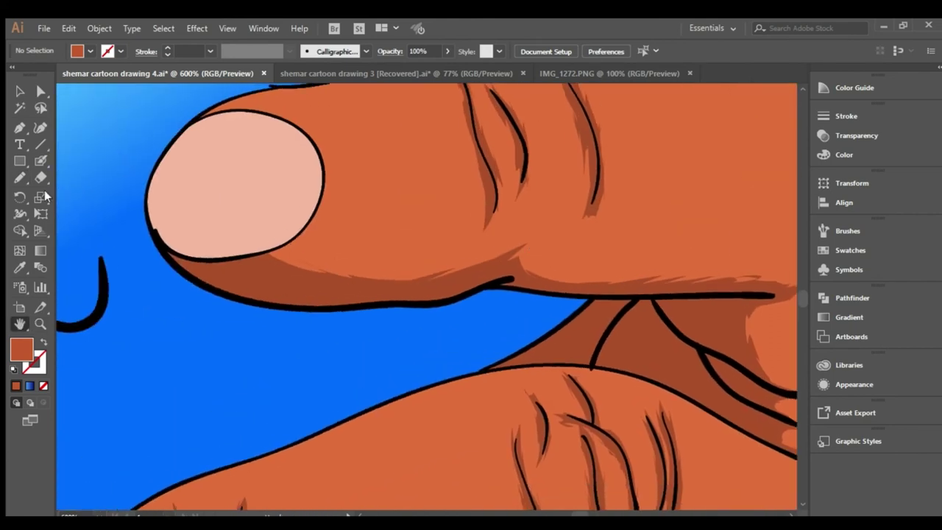
key("n")
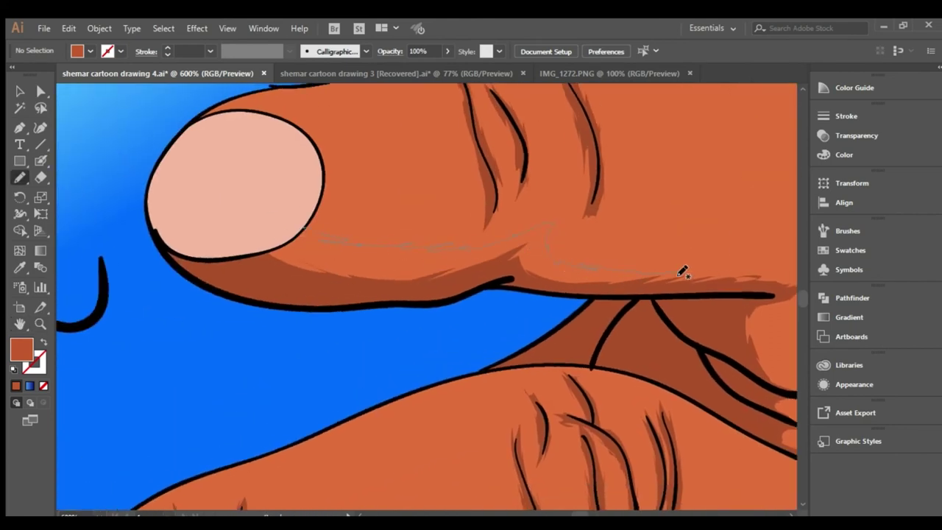
left_click_drag(546, 225, 279, 232)
scroll(626, 272, "right", 2)
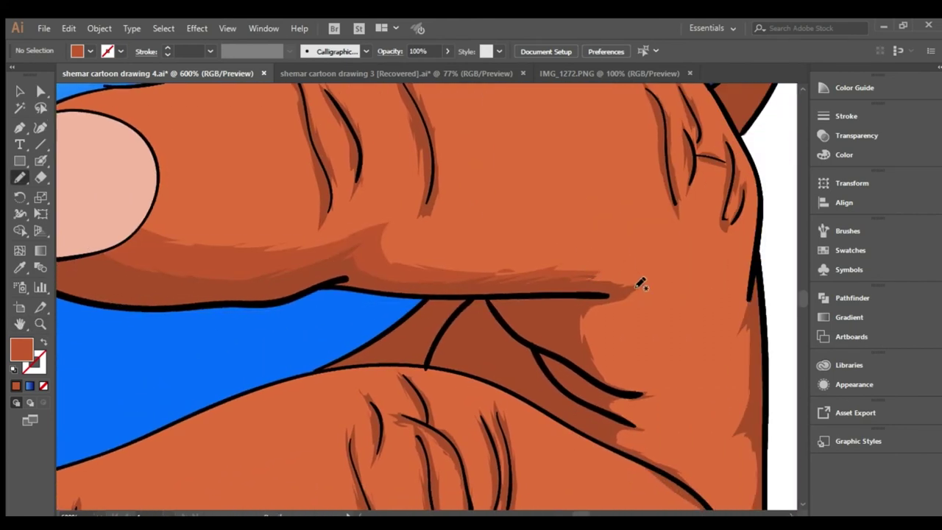
left_click_drag(647, 296, 587, 318)
Add darker shading beside the left, second and right finger creases and along the nail top.
scroll(284, 168, "up", 2)
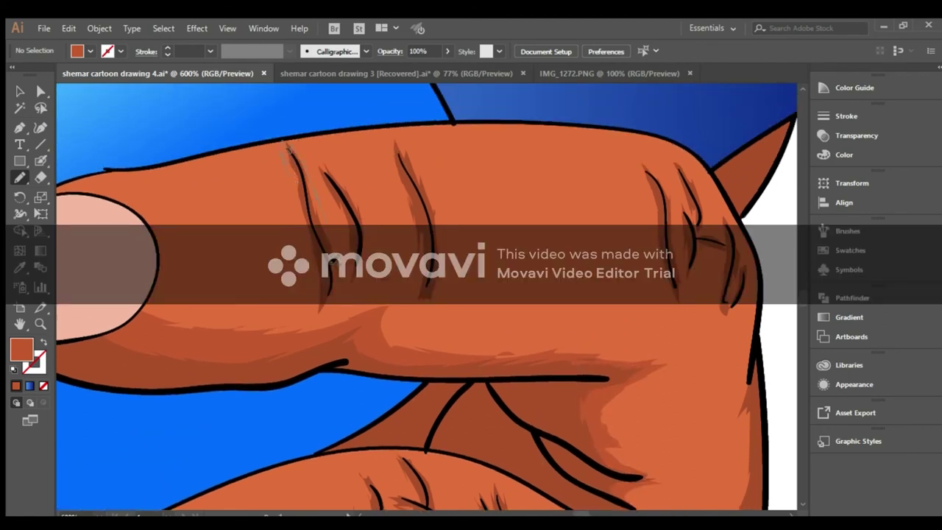
left_click_drag(293, 198, 318, 309)
mouse_move(317, 155)
left_mouse_down()
mouse_move(369, 230)
mouse_move(347, 230)
left_mouse_up()
mouse_move(394, 146)
left_mouse_down()
mouse_move(416, 171)
mouse_move(403, 203)
left_mouse_up()
left_click_drag(647, 174, 675, 299)
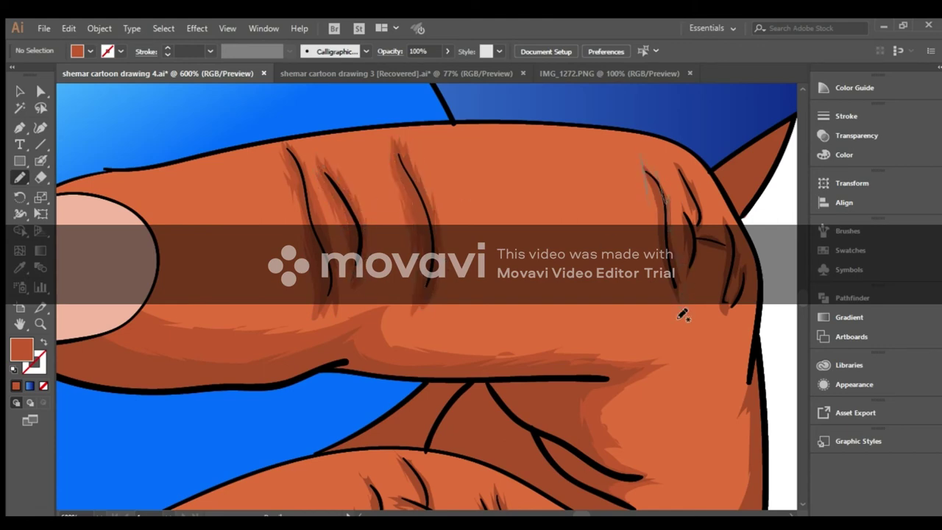
mouse_move(657, 232)
left_mouse_down()
mouse_move(698, 225)
mouse_move(684, 237)
left_mouse_up()
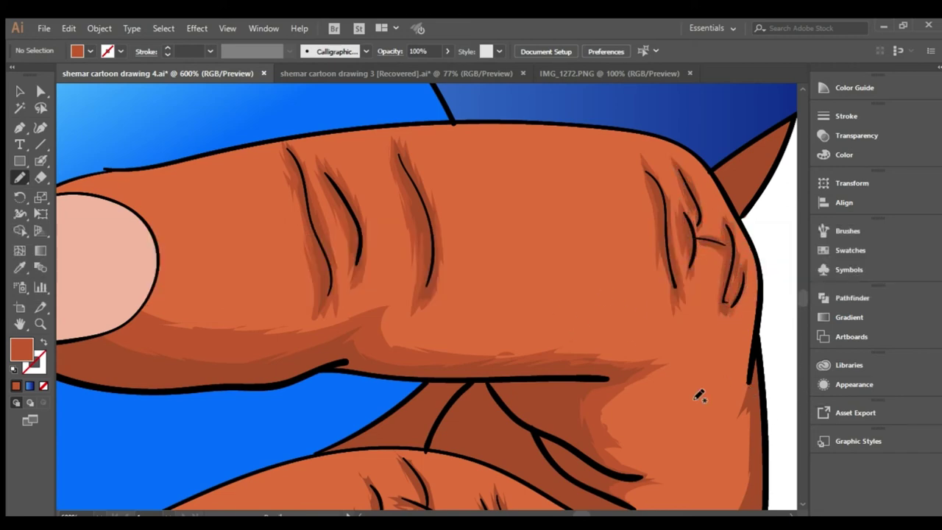
scroll(130, 488, "left", 3)
left_click_drag(127, 203, 130, 194)
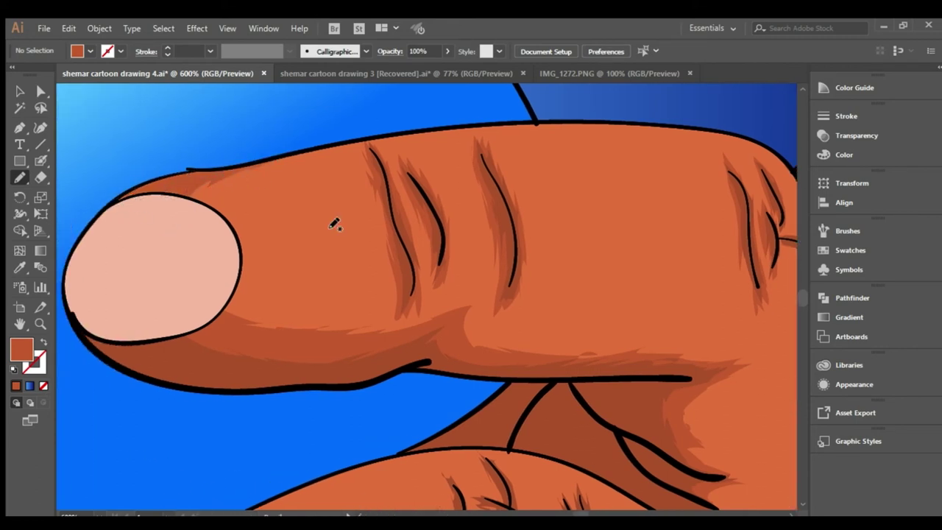
Shade along the finger's right edge and beside the lower finger's left, middle and upper creases.
scroll(544, 145, "right", 3)
scroll(544, 145, "down", 5)
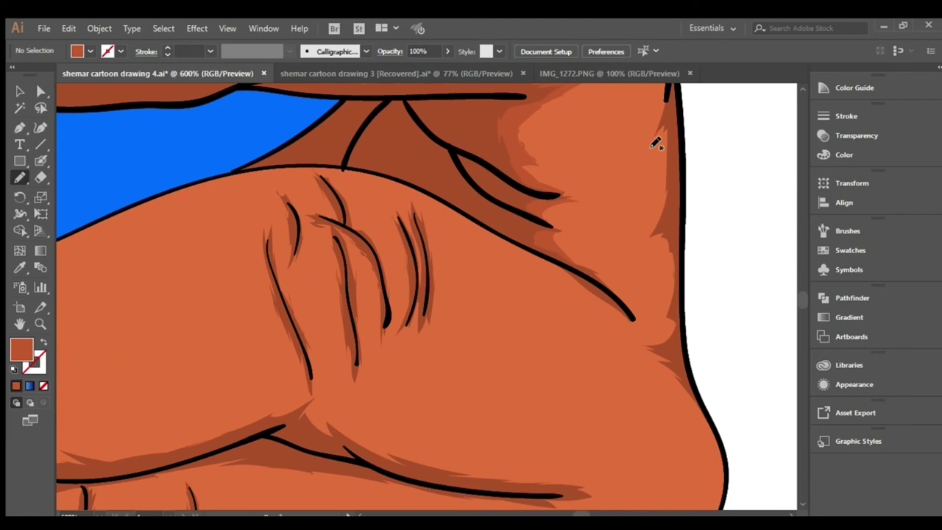
left_click_drag(660, 170, 682, 278)
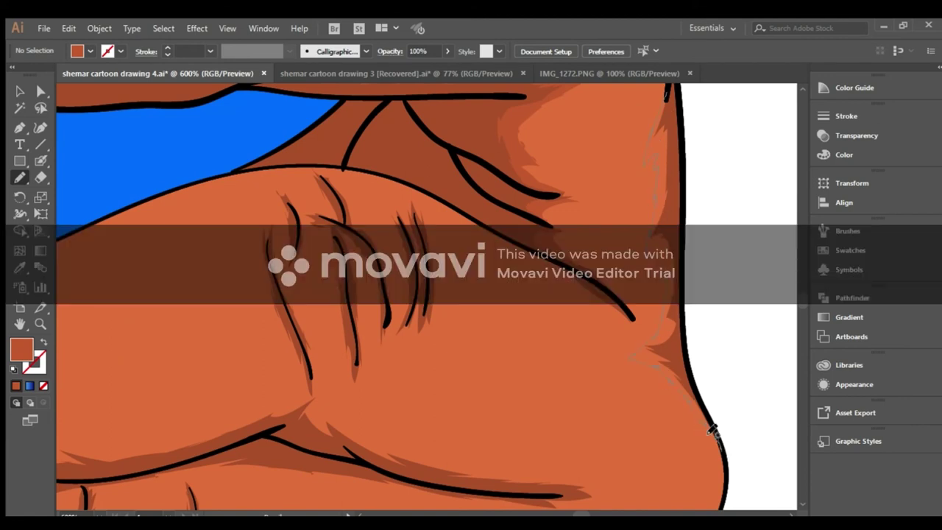
left_click_drag(681, 278, 670, 90)
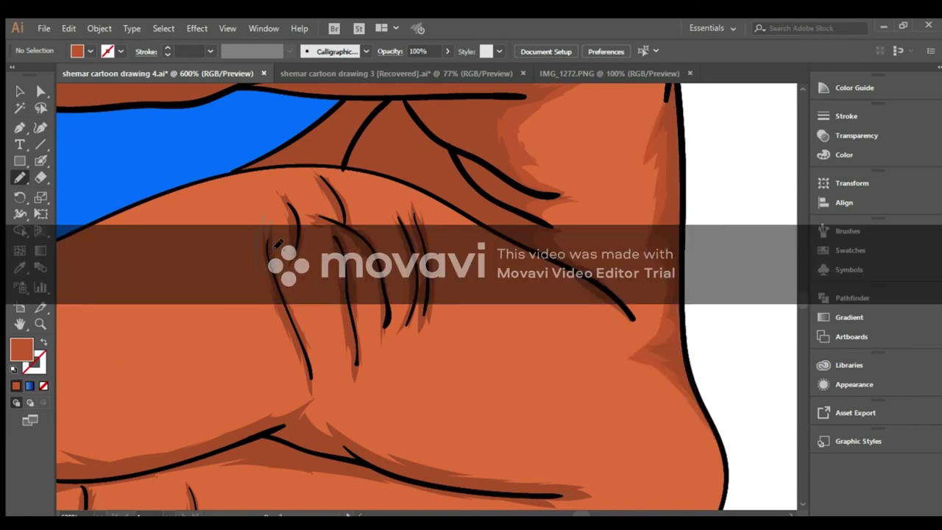
left_click_drag(259, 270, 267, 221)
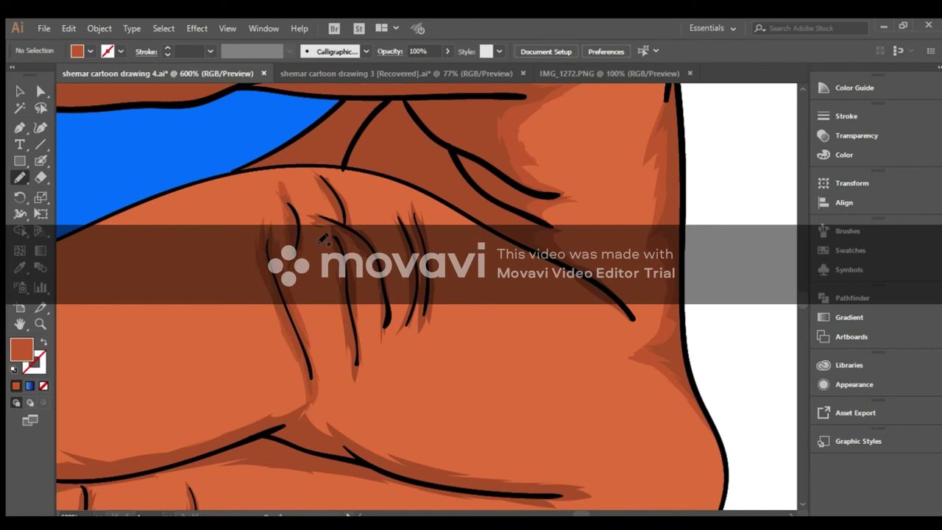
left_click_drag(335, 272, 322, 237)
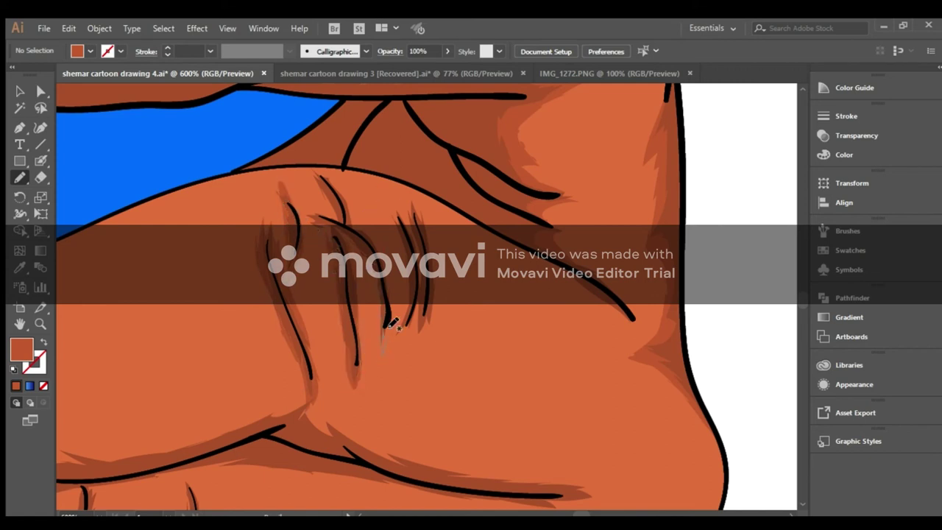
left_click_drag(330, 179, 317, 194)
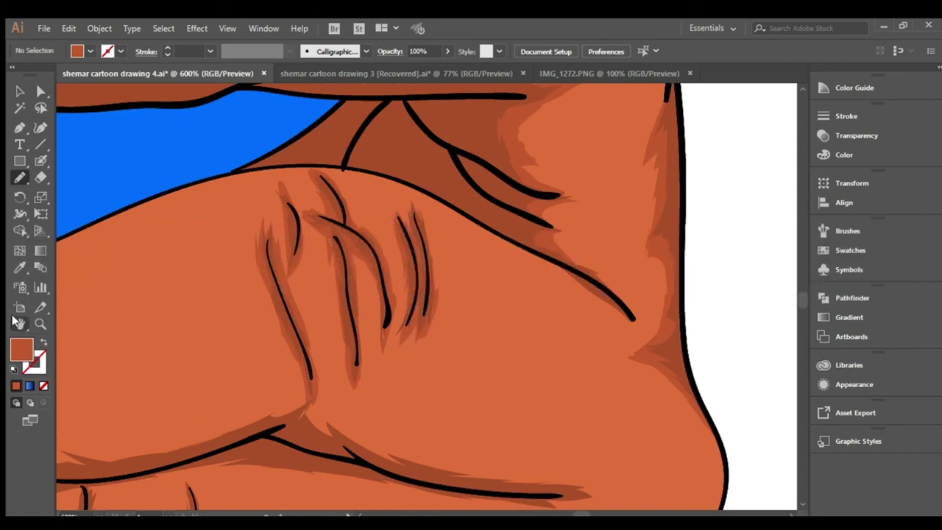
Pan to another part of the hand and shade beside its right, left and remaining creases.
key("space")
mouse_move(429, 198)
left_mouse_down()
mouse_move(344, 264)
mouse_move(362, 189)
left_mouse_up()
mouse_move(300, 171)
left_mouse_down()
mouse_move(355, 228)
mouse_move(355, 291)
left_mouse_up()
left_click_drag(185, 389, 363, 335)
mouse_move(477, 310)
left_mouse_down()
mouse_move(612, 281)
mouse_move(364, 357)
mouse_move(173, 379)
left_mouse_up()
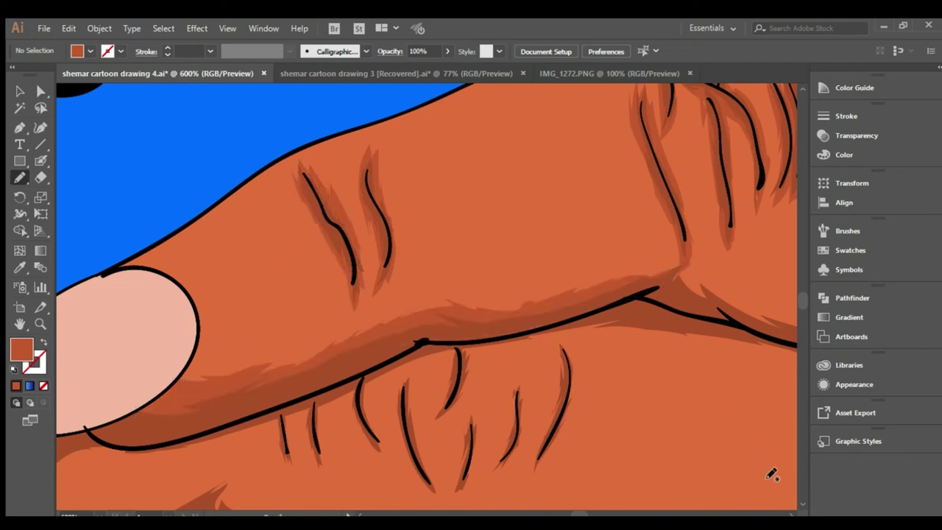
Draw darker shading along the lower and upper folds between the fingers.
scroll(604, 398, "right", 3)
scroll(456, 316, "right", 3)
left_click_drag(437, 276, 552, 327)
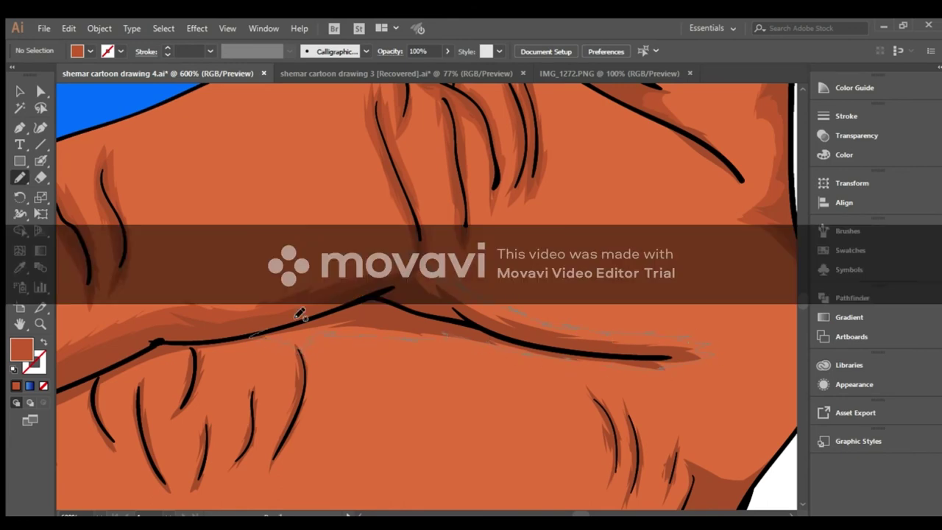
left_click_drag(523, 355, 268, 328)
scroll(272, 257, "up", 2)
scroll(368, 243, "left", 2)
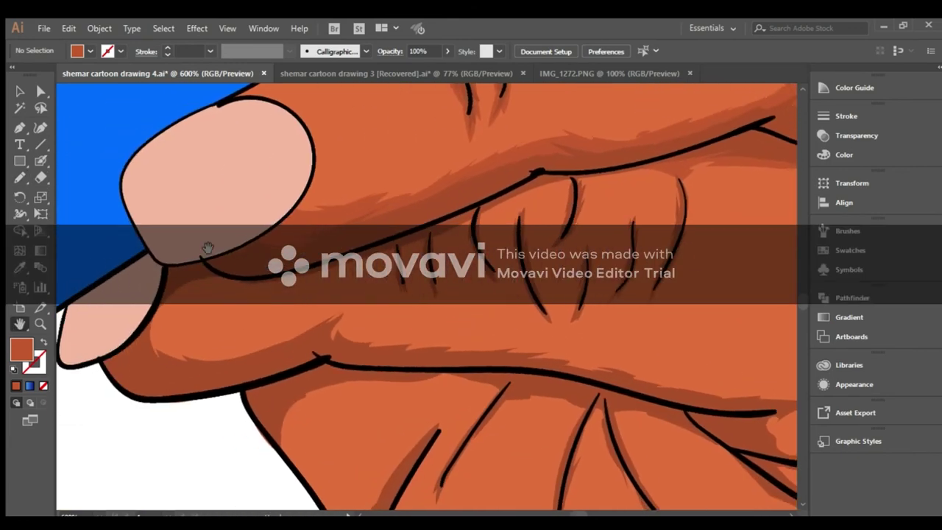
left_click_drag(618, 184, 519, 219)
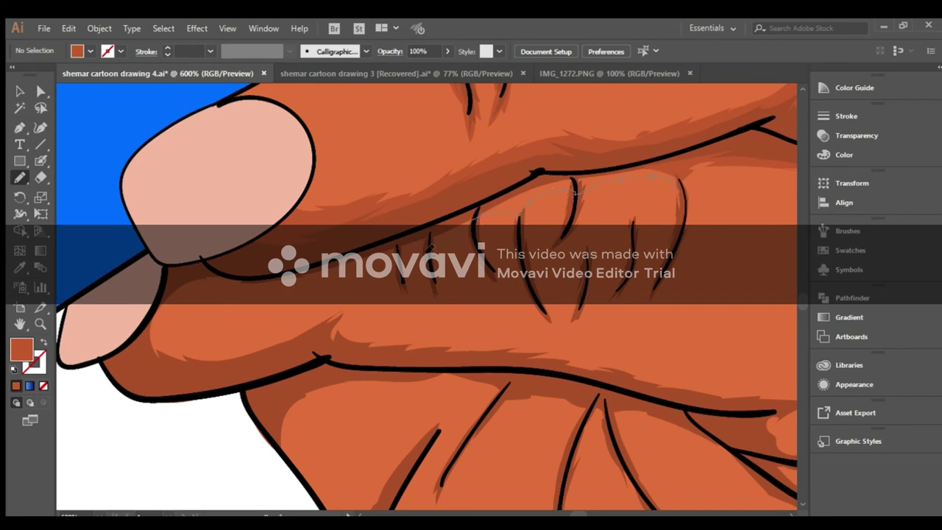
left_click_drag(383, 234, 382, 236)
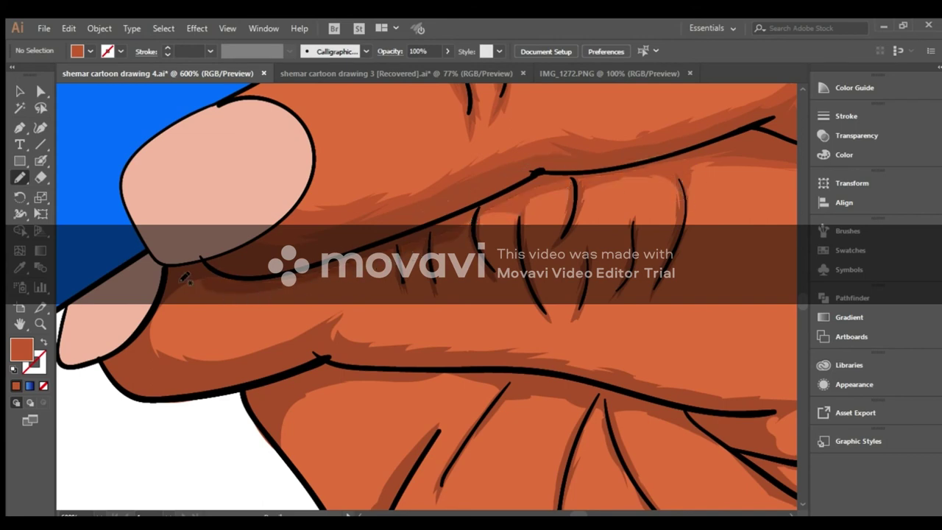
mouse_move(178, 316)
left_mouse_down()
mouse_move(207, 354)
mouse_move(357, 305)
mouse_move(173, 399)
mouse_move(214, 293)
left_mouse_up()
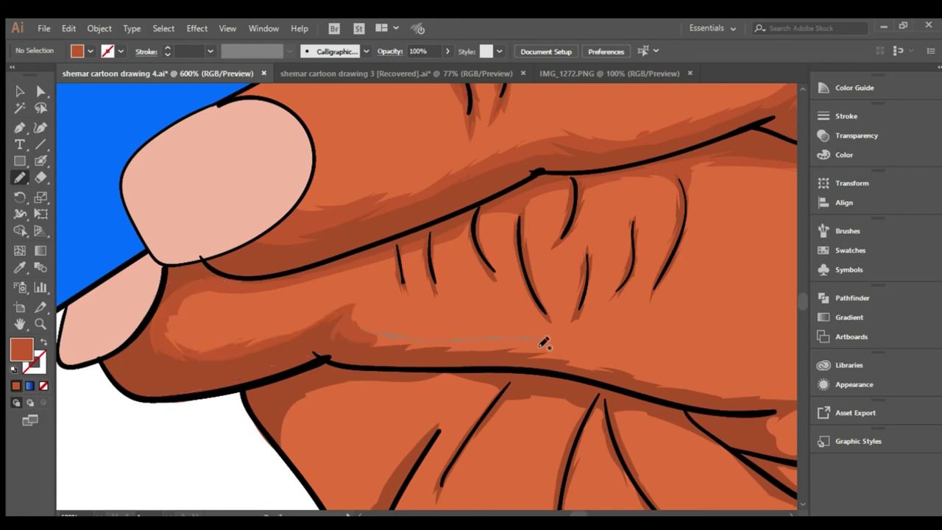
left_click_drag(544, 343, 532, 374)
Add shadow shapes under the lower-right crease line and along the diagonal wrinkle strokes.
scroll(788, 512, "right", 3)
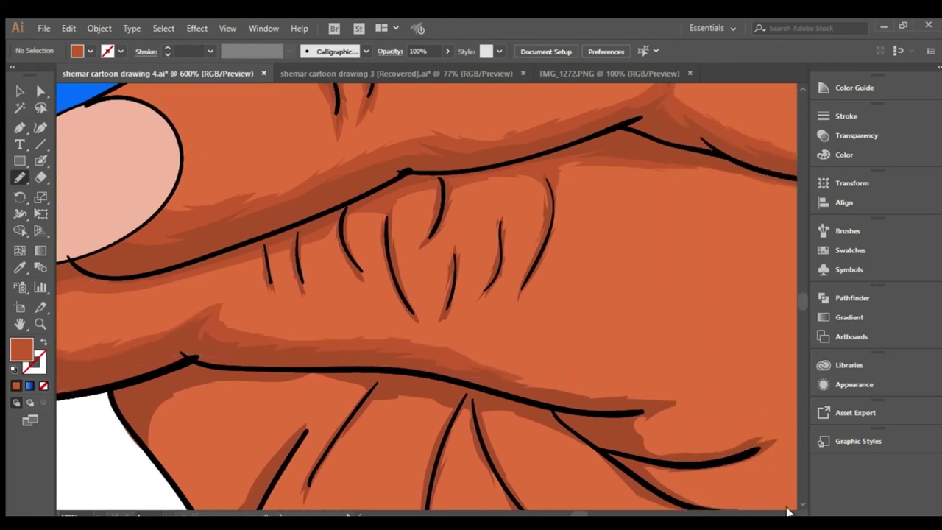
left_click_drag(669, 389, 557, 415)
scroll(801, 503, "down", 3)
scroll(798, 504, "down", 1)
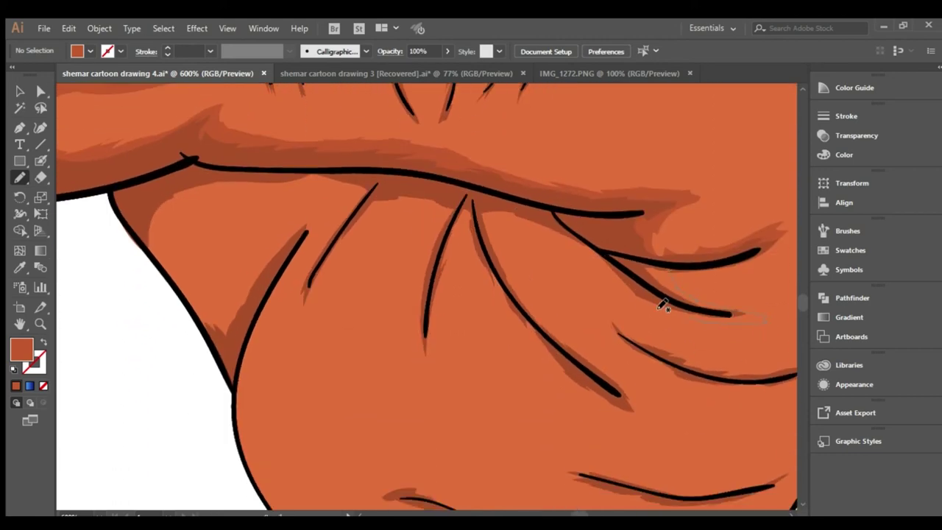
left_click_drag(663, 305, 659, 304)
mouse_move(243, 203)
left_mouse_down()
mouse_move(224, 308)
mouse_move(173, 287)
mouse_move(326, 179)
left_mouse_up()
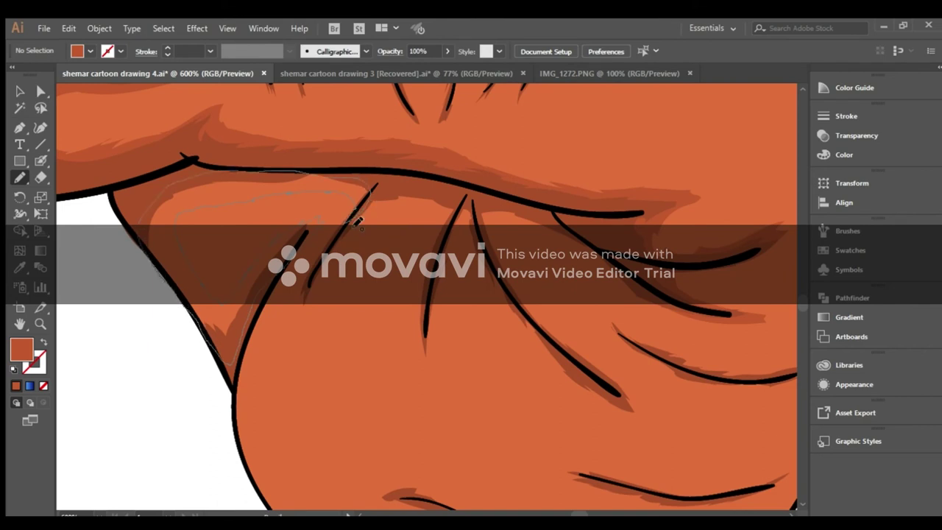
left_click_drag(362, 224, 312, 196)
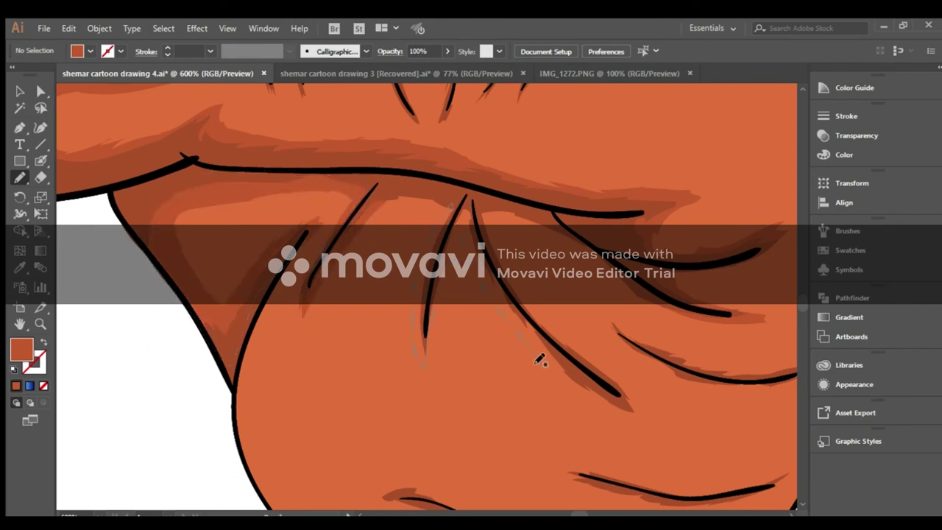
mouse_move(497, 221)
left_mouse_down()
mouse_move(451, 220)
mouse_move(460, 217)
left_mouse_up()
left_click_drag(591, 243, 519, 256)
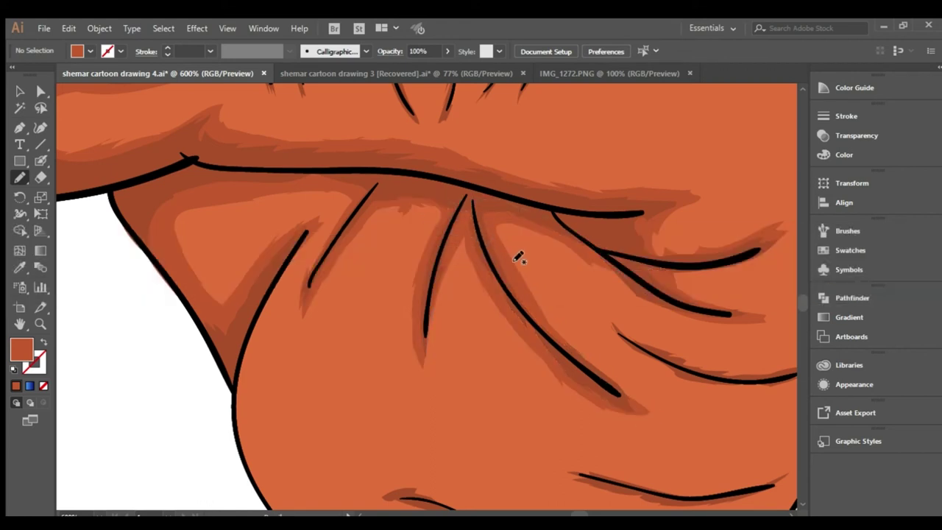
scroll(799, 462, "down", 5)
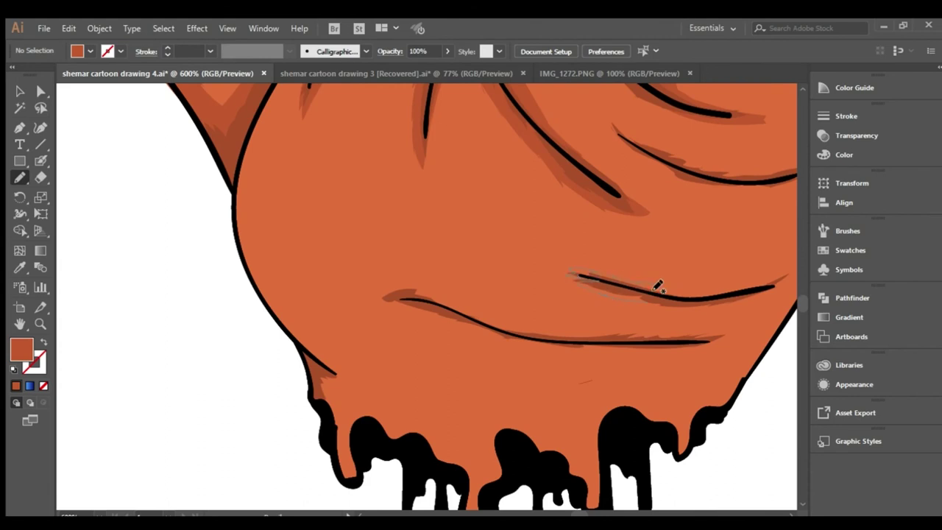
Pencil darker shadows along the lower crease strokes, the left drip edge and upper-right wrinkle.
left_click_drag(633, 305, 630, 306)
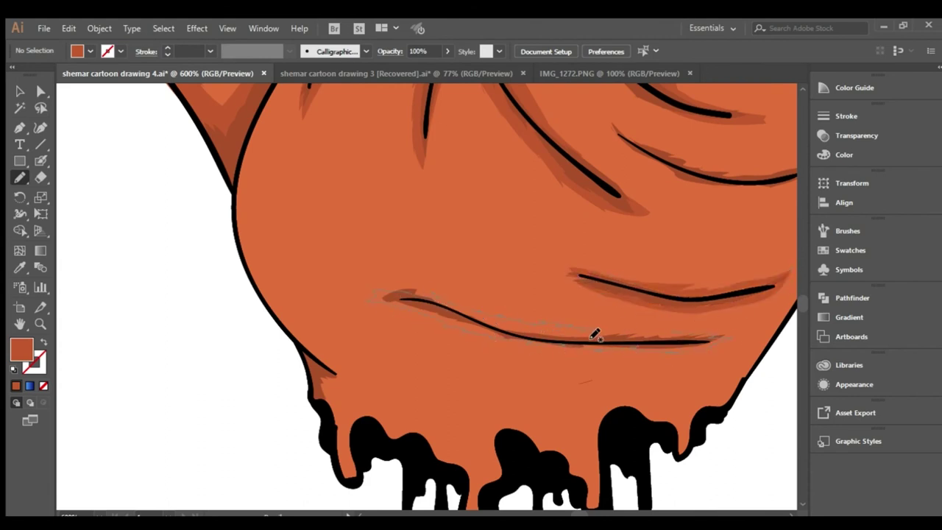
left_click_drag(597, 335, 582, 336)
left_click_drag(332, 414, 337, 377)
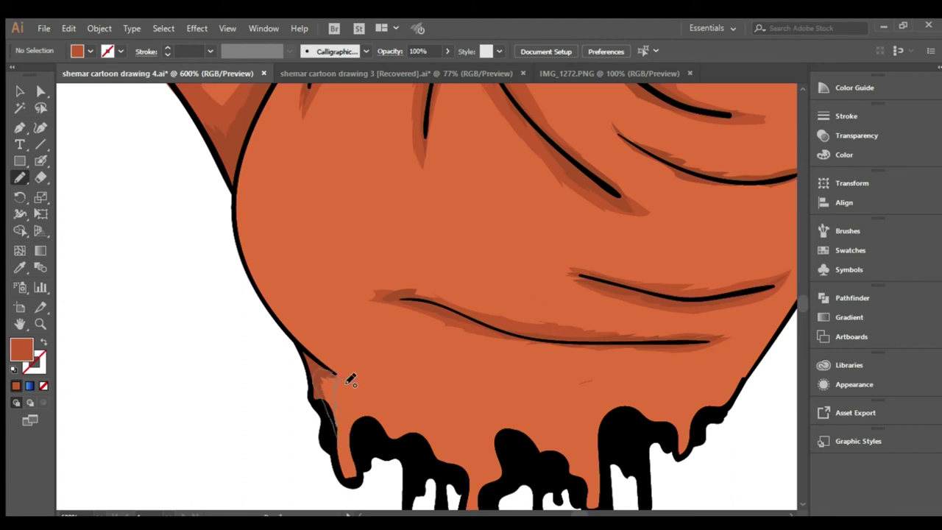
scroll(795, 85, "up", 3)
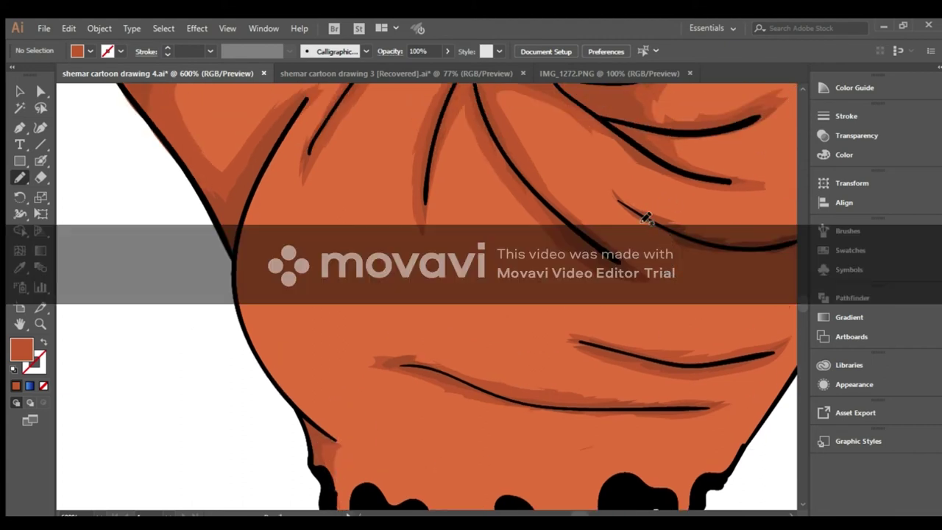
left_click_drag(724, 258, 745, 281)
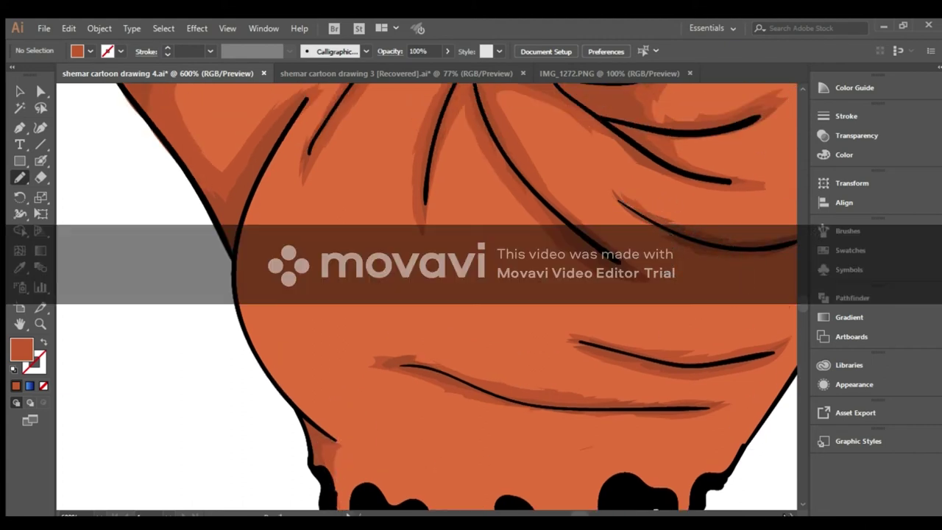
Shade beside the leftmost, middle and upper hair strokes.
scroll(775, 167, "right", 3)
scroll(775, 167, "up", 5)
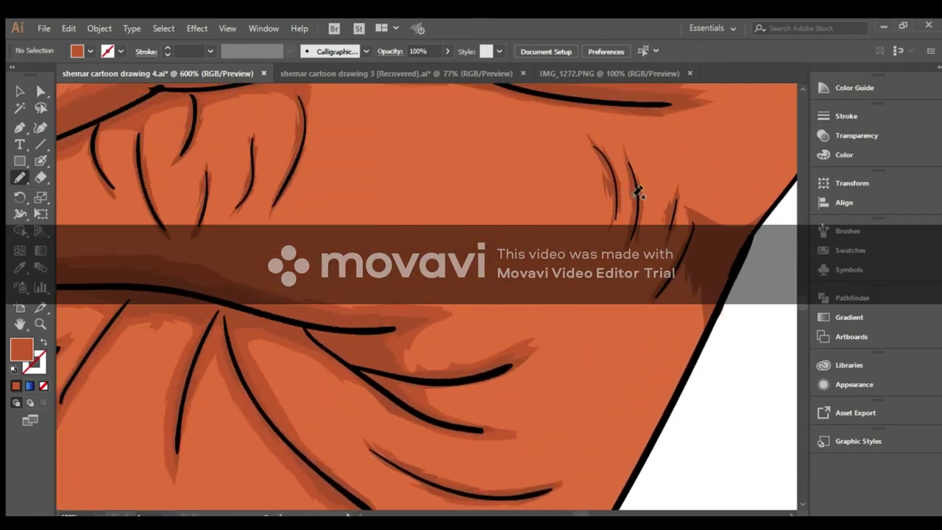
mouse_move(91, 179)
left_mouse_down()
mouse_move(98, 130)
mouse_move(129, 138)
left_mouse_up()
left_click_drag(203, 120, 201, 116)
left_click_drag(189, 248, 192, 244)
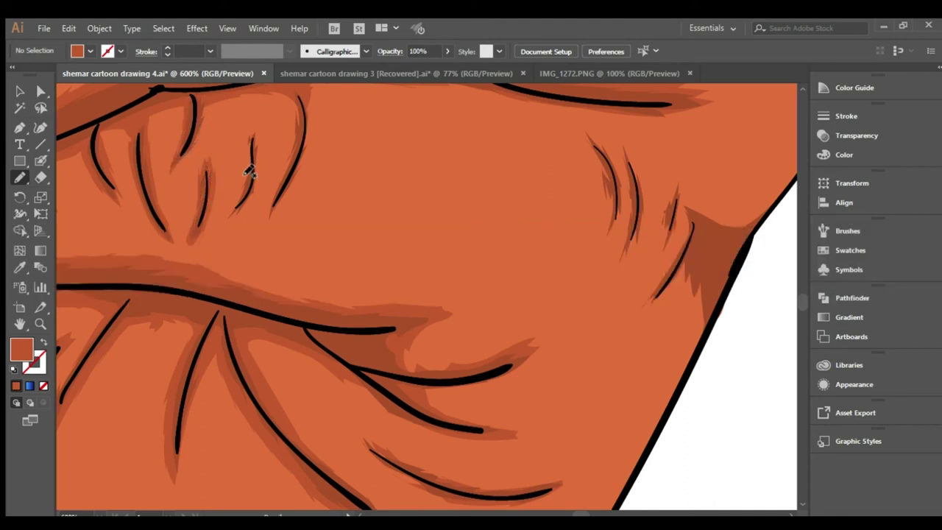
left_click_drag(239, 220, 240, 217)
left_click_drag(301, 170, 302, 168)
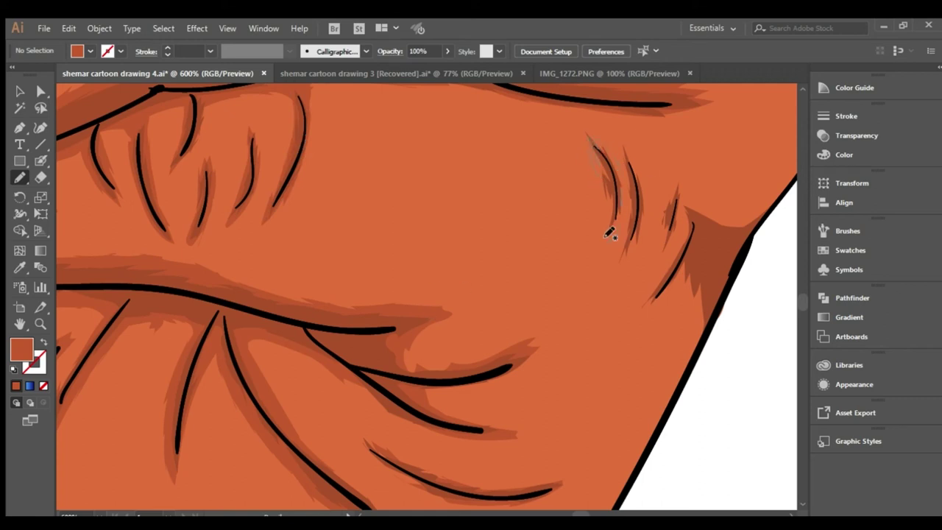
Shade along the right-side hair strokes, including the longer one.
left_click_drag(609, 233, 612, 236)
left_click_drag(664, 251, 677, 186)
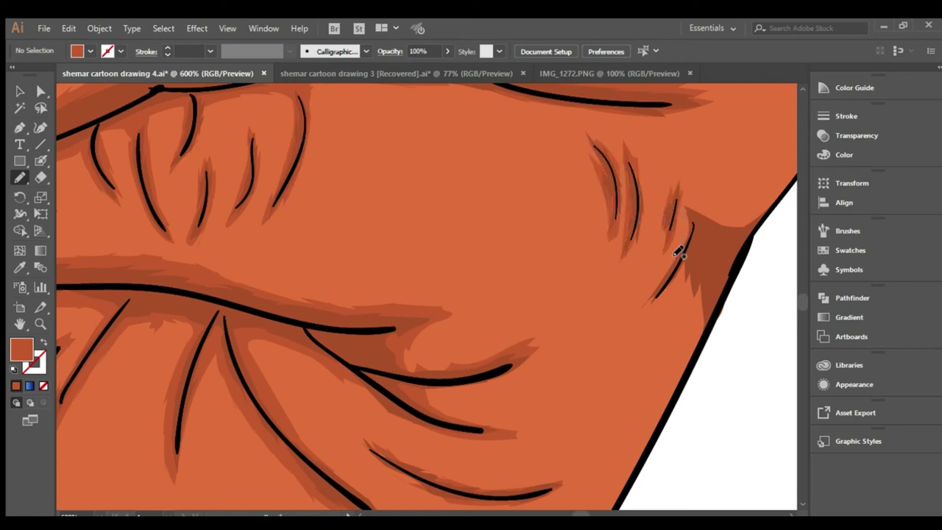
left_click_drag(690, 372, 686, 214)
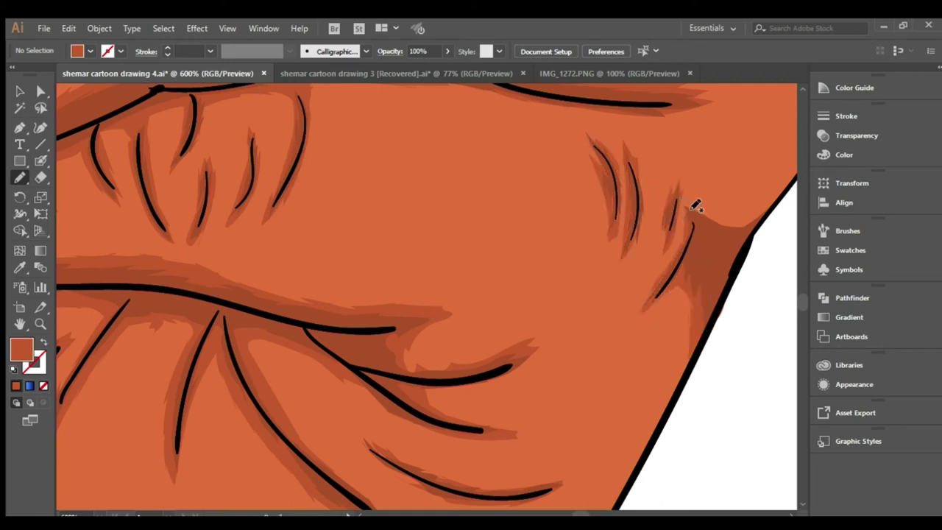
left_click_drag(774, 205, 777, 206)
scroll(796, 472, "up", 5)
scroll(799, 473, "down", 5)
scroll(795, 90, "down", 5)
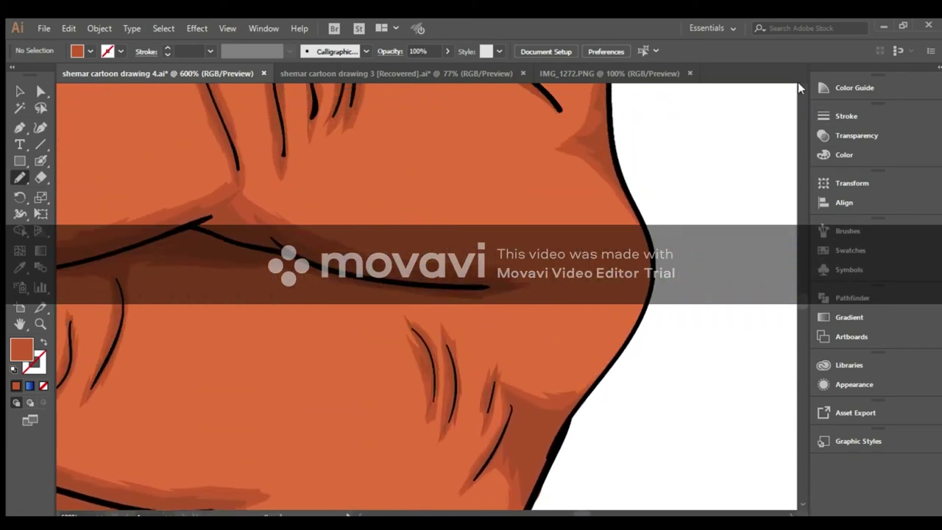
scroll(795, 89, "up", 2)
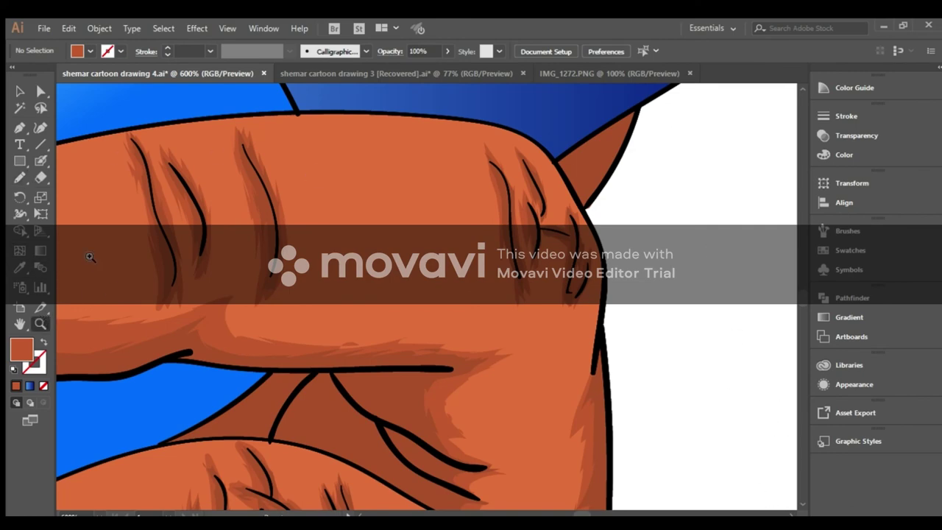
Sample the lighter orange skin colour and draw a highlight shape on the thumb.
left_click_drag(93, 263, 400, 172)
key("i")
left_click(260, 200)
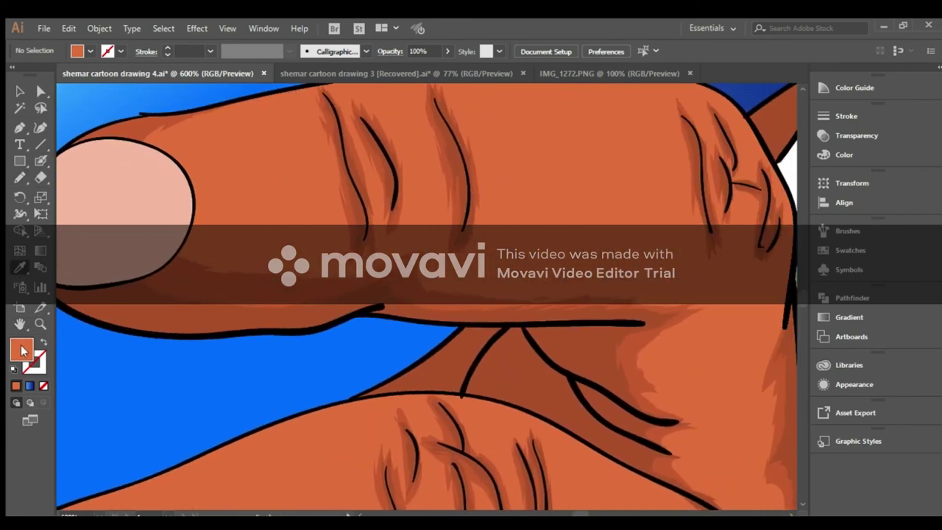
key("n")
mouse_move(190, 235)
left_mouse_down()
mouse_move(253, 253)
mouse_move(431, 243)
mouse_move(188, 236)
left_mouse_up()
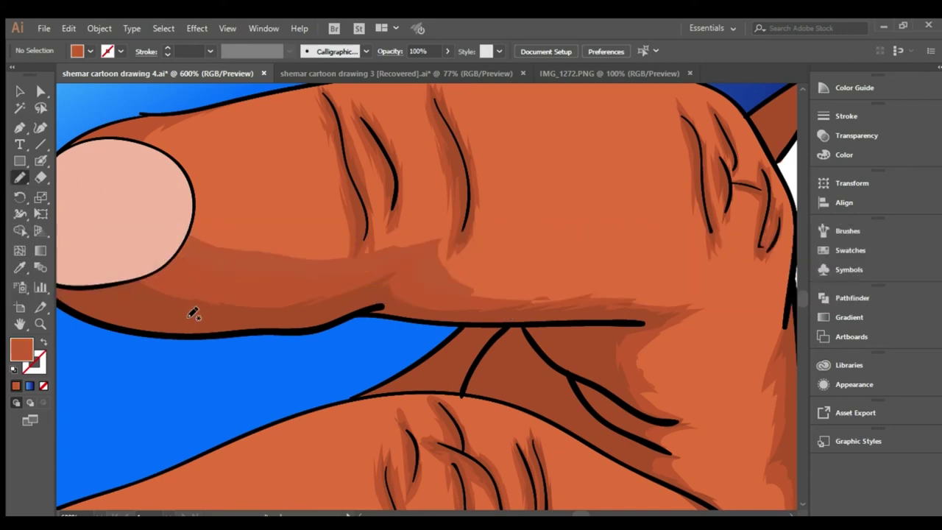
Apply Gaussian Blur to the thumb highlight so it blends into the skin.
key("v")
left_click(204, 249)
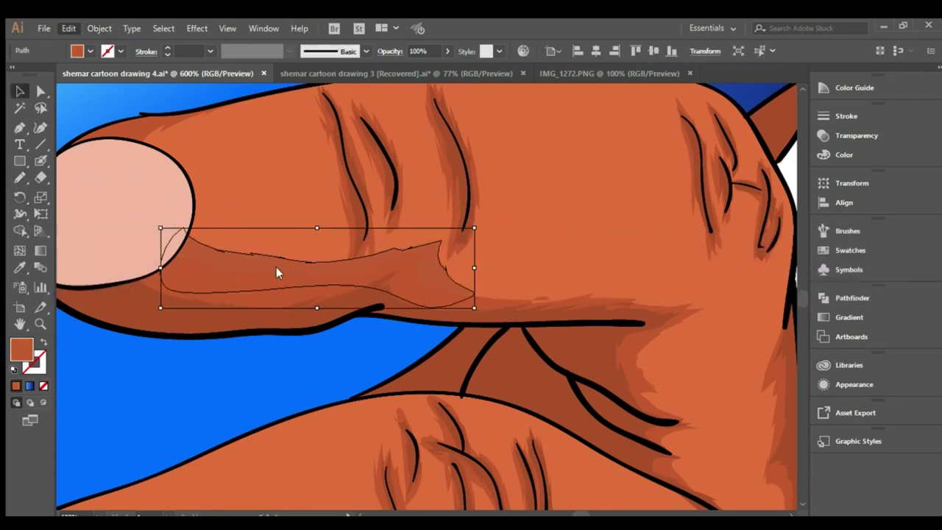
key("shift+ctrl+e")
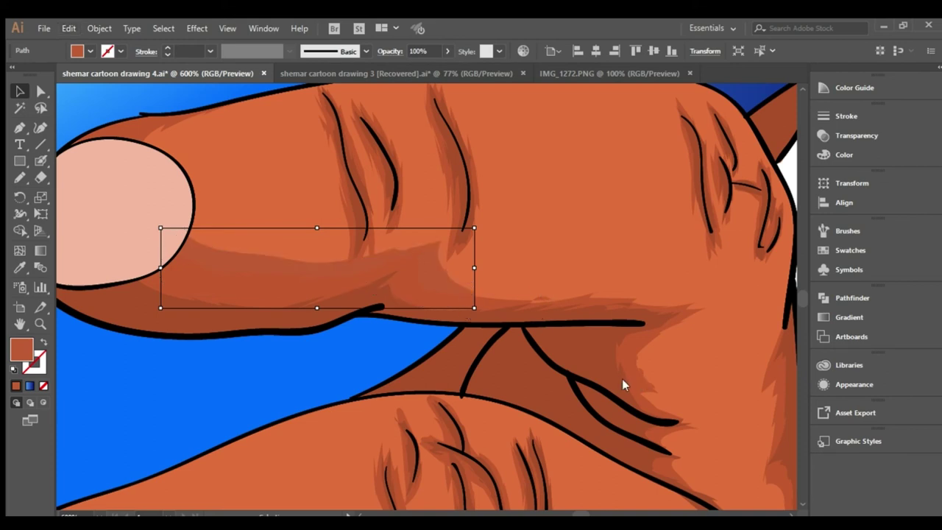
key("shift+ctrl+e")
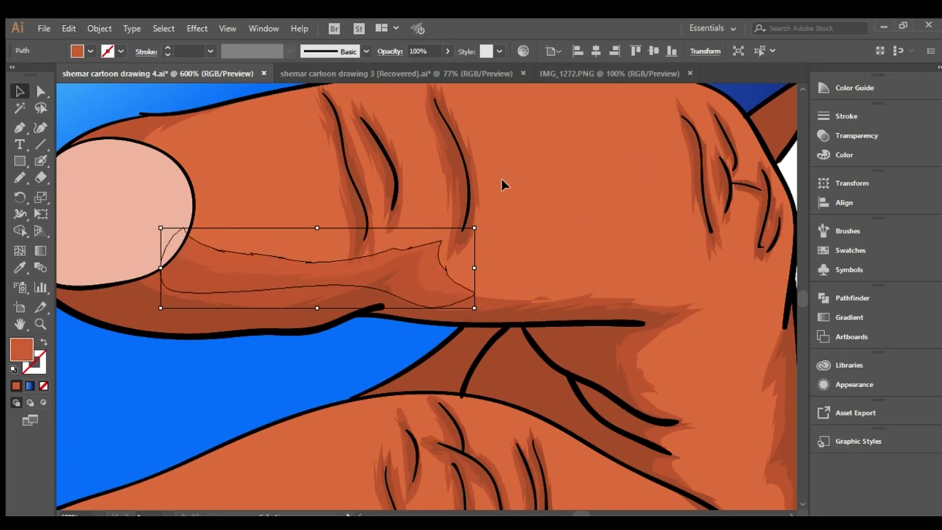
key("ctrl+shift+a")
Pencil extra shading strokes across the thumb and beside the upper creases.
key("n")
mouse_move(453, 274)
left_mouse_down()
mouse_move(674, 290)
mouse_move(622, 443)
left_mouse_up()
left_click_drag(311, 92, 365, 258)
mouse_move(165, 144)
left_mouse_down()
mouse_move(201, 105)
mouse_move(251, 98)
left_mouse_up()
mouse_move(354, 93)
left_mouse_down()
mouse_move(393, 243)
mouse_move(358, 130)
left_mouse_up()
mouse_move(435, 127)
left_mouse_down()
mouse_move(432, 80)
mouse_move(484, 207)
mouse_move(446, 199)
mouse_move(433, 127)
left_mouse_up()
Add shading strokes on the right knuckle creases and along the hand's right edge.
mouse_move(674, 132)
left_mouse_down()
mouse_move(677, 95)
mouse_move(726, 163)
left_mouse_up()
left_click_drag(711, 271, 685, 144)
left_click_drag(725, 103, 729, 158)
left_click_drag(730, 175, 746, 208)
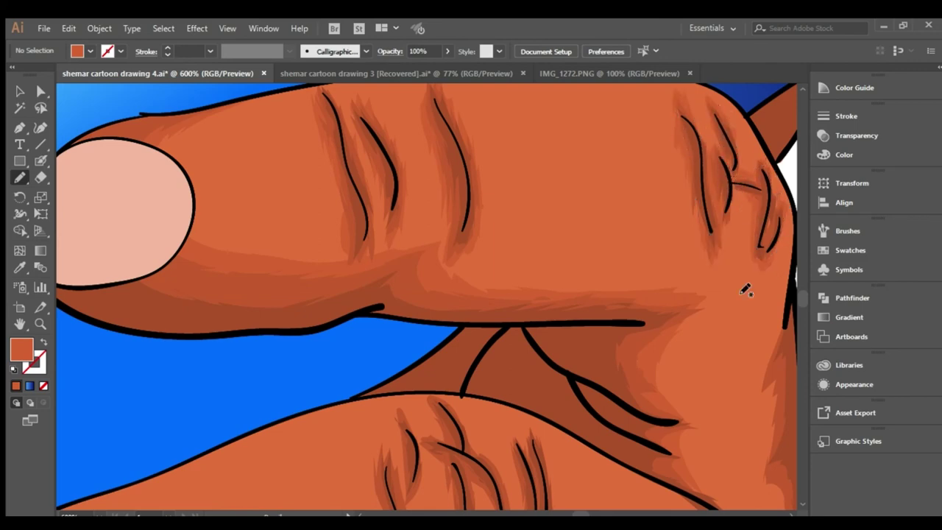
scroll(639, 131, "right", 5)
Trace a closed shading shape along the hand's right contour.
scroll(639, 131, "down", 5)
mouse_move(625, 166)
left_mouse_down()
mouse_move(606, 206)
mouse_move(608, 307)
mouse_move(594, 408)
mouse_move(674, 477)
left_mouse_up()
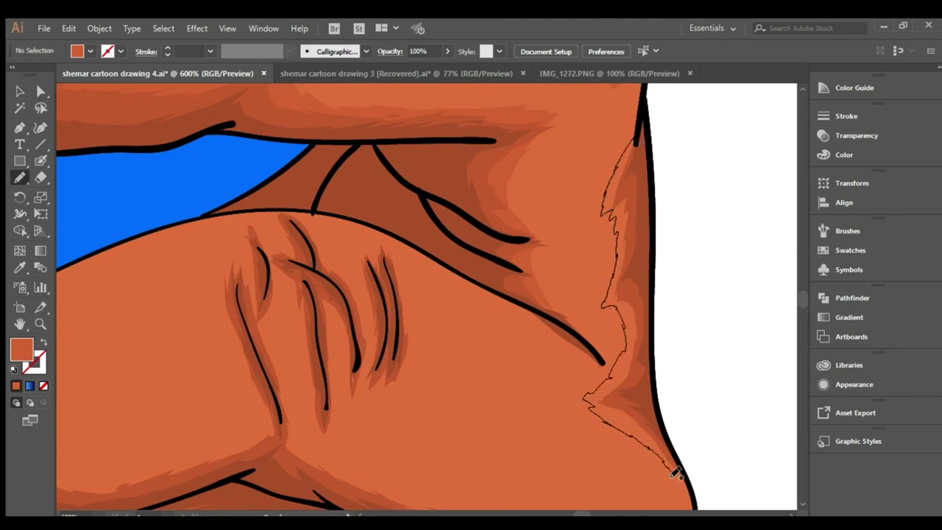
left_click_drag(658, 434, 648, 143)
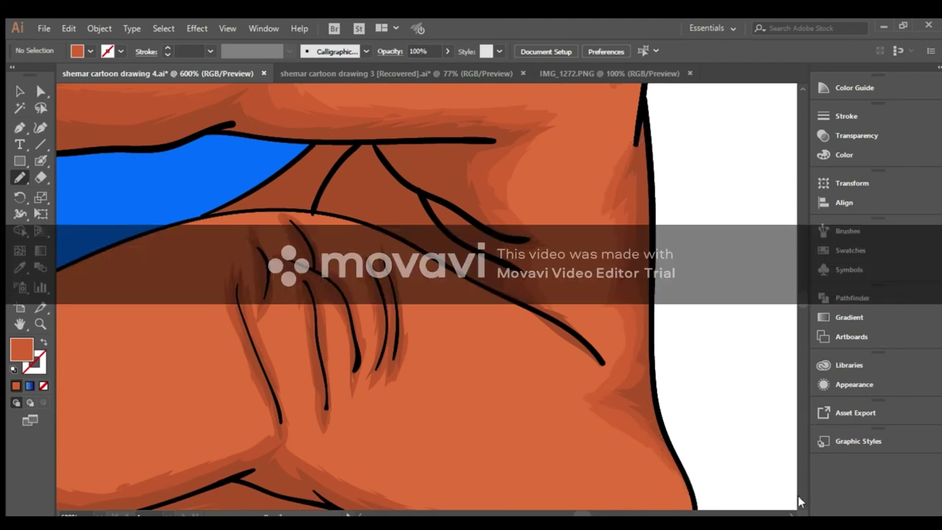
scroll(802, 504, "down", 2)
Shade between and around the knuckle crease lines and along the lower crease.
mouse_move(221, 213)
left_mouse_down()
mouse_move(271, 266)
mouse_move(265, 327)
mouse_move(229, 210)
left_mouse_up()
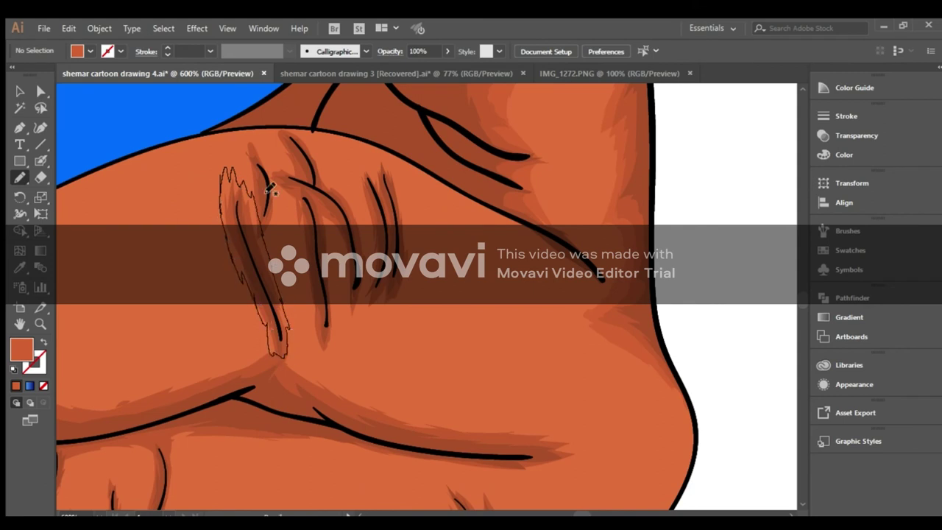
mouse_move(250, 143)
left_mouse_down()
mouse_move(280, 250)
mouse_move(254, 213)
left_mouse_up()
mouse_move(289, 158)
left_mouse_down()
mouse_move(315, 151)
mouse_move(309, 208)
left_mouse_up()
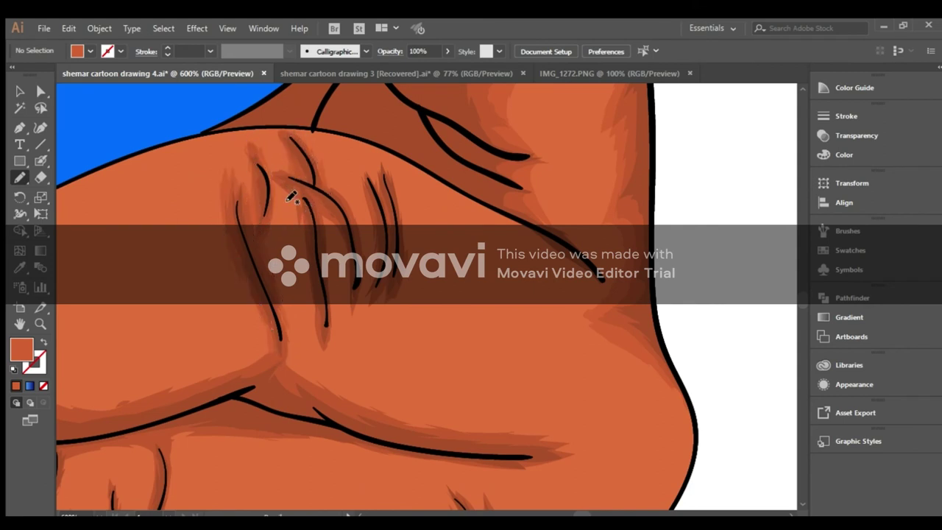
mouse_move(302, 256)
left_mouse_down()
mouse_move(330, 343)
mouse_move(291, 192)
left_mouse_up()
mouse_move(382, 215)
left_mouse_down()
mouse_move(362, 282)
mouse_move(400, 209)
mouse_move(367, 299)
mouse_move(380, 284)
left_mouse_up()
mouse_move(283, 360)
left_mouse_down()
mouse_move(471, 423)
mouse_move(294, 364)
mouse_move(454, 438)
mouse_move(515, 435)
mouse_move(508, 466)
left_mouse_up()
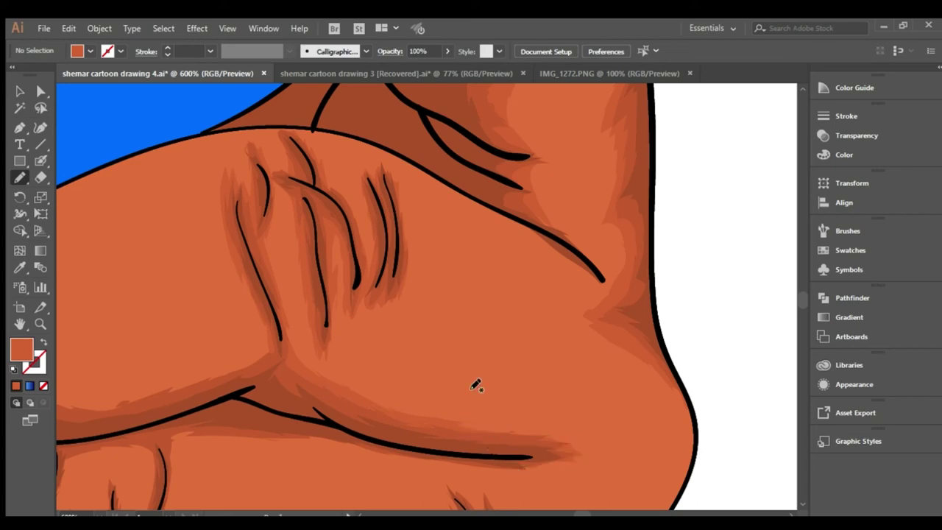
mouse_move(475, 385)
left_mouse_down()
mouse_move(522, 216)
mouse_move(574, 198)
left_mouse_up()
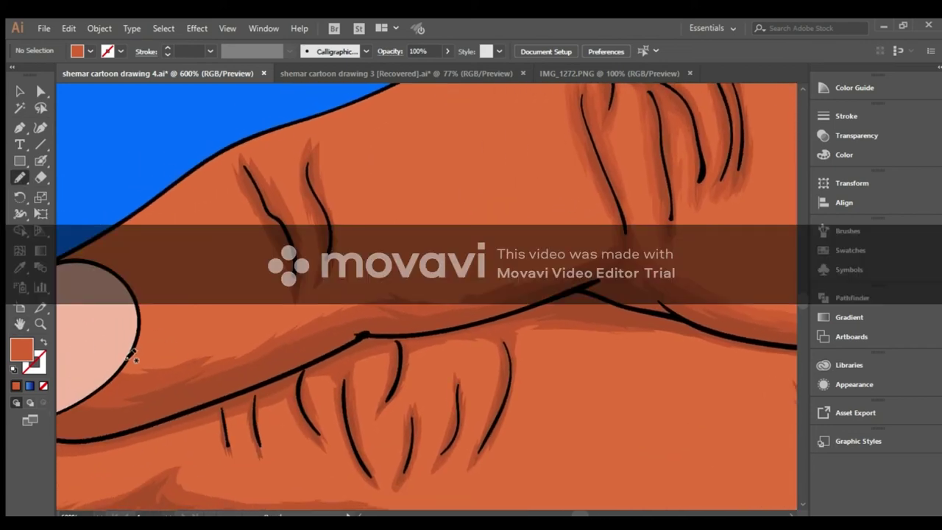
Draw dark orange shading along the long crease and between the knuckle wrinkles.
mouse_move(132, 356)
left_mouse_down()
mouse_move(545, 261)
mouse_move(414, 319)
mouse_move(134, 353)
left_mouse_up()
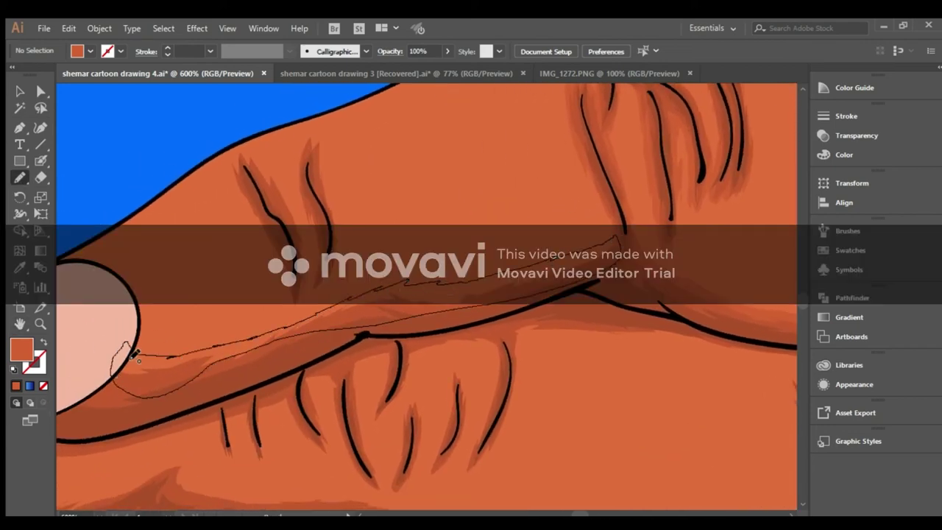
mouse_move(231, 179)
left_mouse_down()
mouse_move(313, 284)
mouse_move(237, 197)
left_mouse_up()
mouse_move(291, 178)
left_mouse_down()
mouse_move(341, 242)
mouse_move(293, 181)
left_mouse_up()
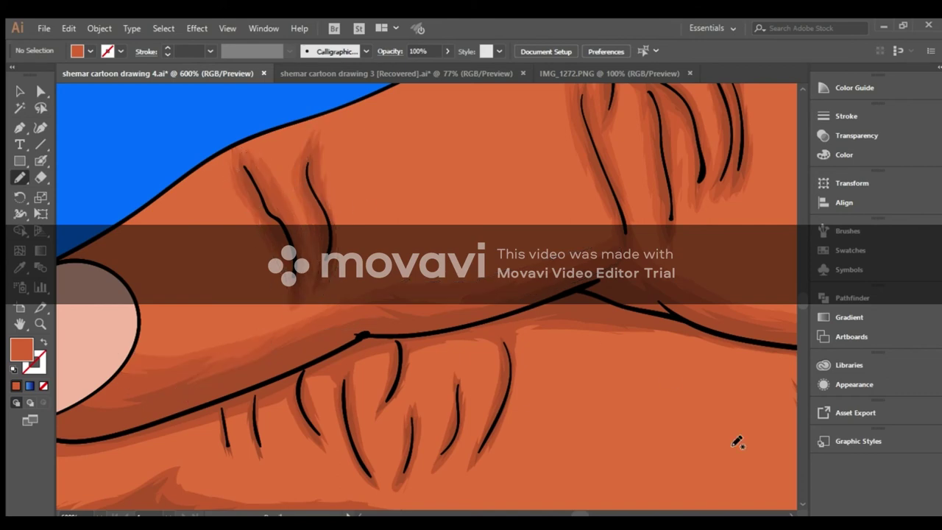
scroll(471, 294, "down", 3)
scroll(280, 206, "down", 2)
left_click_drag(321, 231, 354, 292)
mouse_move(371, 245)
left_mouse_down()
mouse_move(283, 221)
mouse_move(250, 245)
mouse_move(221, 248)
mouse_move(269, 217)
left_mouse_up()
left_click_drag(414, 215, 387, 322)
left_click_drag(454, 193, 420, 300)
left_click_drag(494, 160, 458, 291)
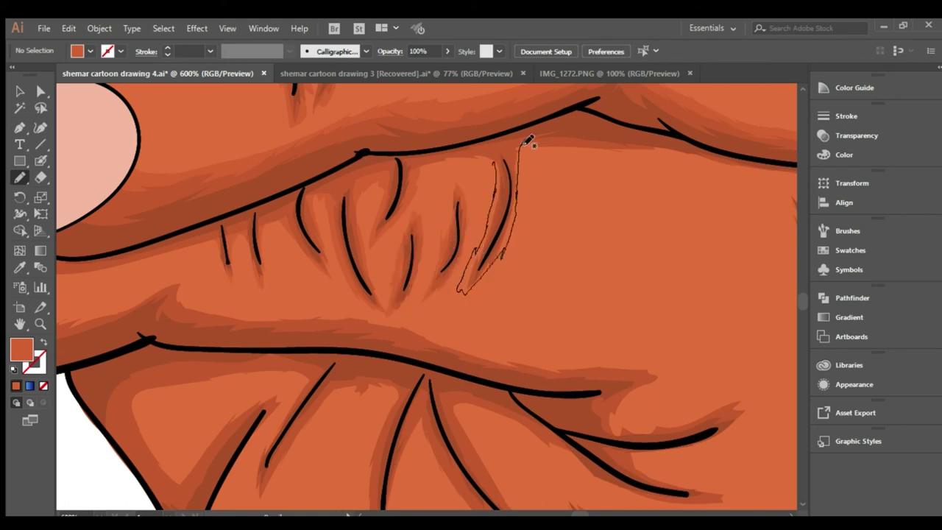
Shade a closed shape along the fold above the knuckles and extend it along the crease.
left_click_drag(173, 296, 427, 212)
left_click_drag(541, 143, 287, 200)
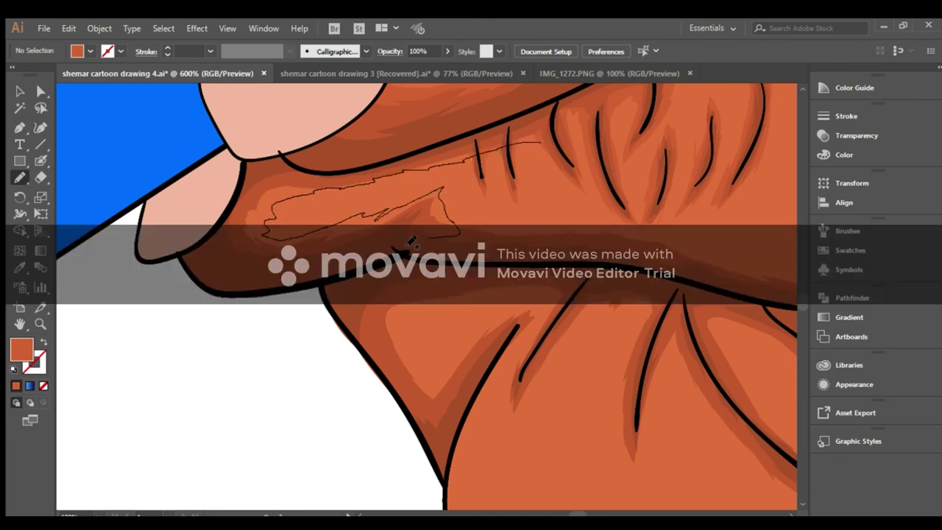
left_click_drag(288, 202, 565, 126)
mouse_move(456, 210)
left_mouse_down()
mouse_move(475, 221)
mouse_move(633, 225)
mouse_move(574, 252)
mouse_move(427, 221)
left_mouse_up()
scroll(396, 248, "right", 5)
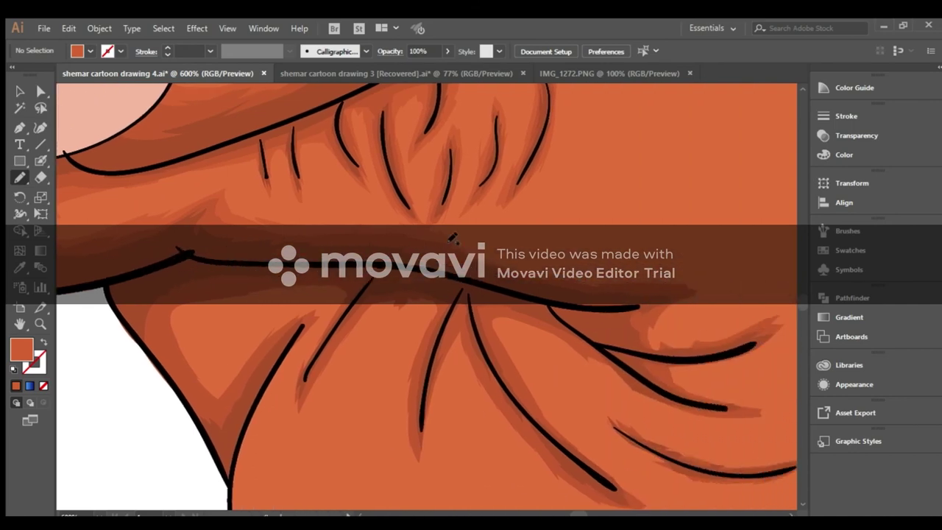
mouse_move(668, 281)
left_mouse_down()
mouse_move(670, 330)
mouse_move(773, 347)
mouse_move(774, 410)
mouse_move(589, 373)
mouse_move(567, 453)
mouse_move(444, 244)
mouse_move(512, 339)
left_mouse_up()
Shade around the right-side and lower knuckle wrinkles.
scroll(788, 514, "right", 3)
scroll(788, 513, "right", 2)
mouse_move(627, 126)
left_mouse_down()
mouse_move(644, 126)
mouse_move(643, 153)
mouse_move(674, 223)
mouse_move(684, 201)
left_mouse_up()
left_click_drag(705, 156, 700, 243)
mouse_move(708, 204)
left_mouse_down()
mouse_move(673, 280)
mouse_move(705, 354)
mouse_move(713, 181)
left_mouse_up()
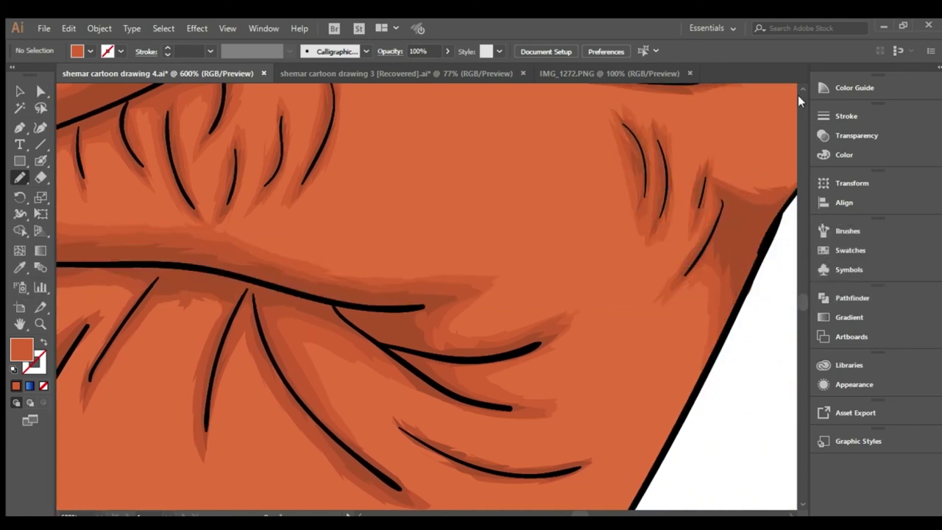
Shade near the hand's right edge and around the upper-left wrinkles.
scroll(798, 95, "up", 3)
scroll(795, 441, "right", 3)
mouse_move(628, 266)
left_mouse_down()
mouse_move(665, 263)
mouse_move(695, 294)
left_mouse_up()
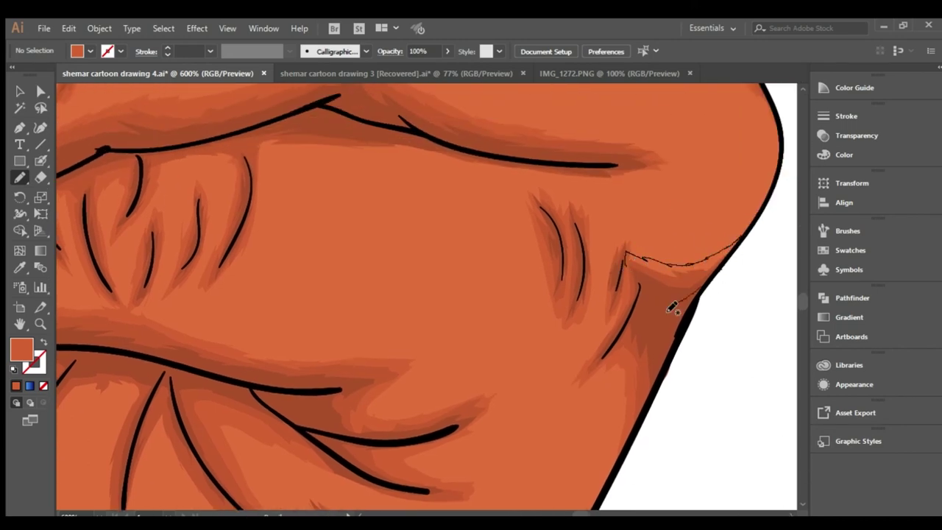
mouse_move(254, 184)
left_mouse_down()
mouse_move(398, 164)
mouse_move(594, 185)
mouse_move(288, 130)
mouse_move(254, 165)
mouse_move(147, 177)
left_mouse_up()
scroll(332, 257, "down", 3)
scroll(335, 250, "down", 4)
scroll(338, 235, "down", 3)
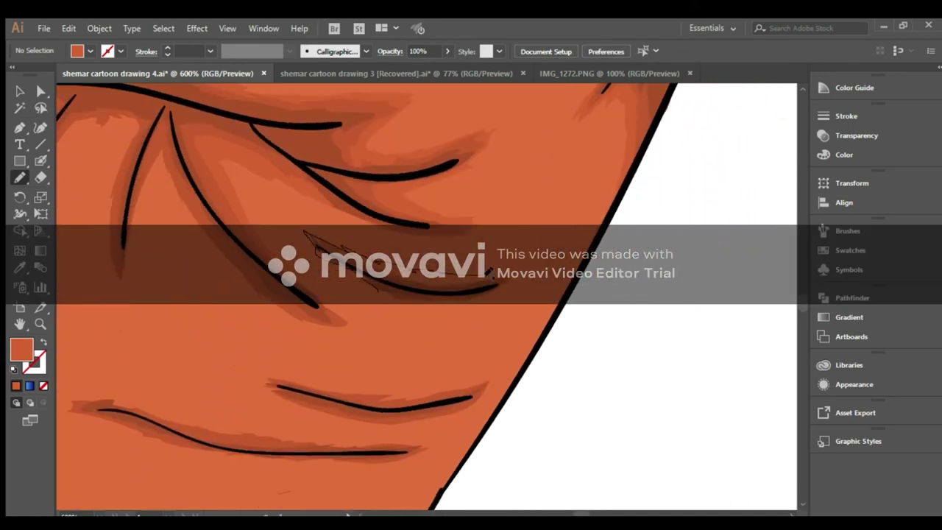
Shade beside the lower wrinkle lines and along the lower crease line.
left_click_drag(486, 276, 486, 291)
scroll(368, 257, "down", 5)
left_click_drag(253, 237, 489, 254)
left_click_drag(70, 271, 229, 315)
scroll(258, 287, "up", 5)
scroll(280, 324, "down", 5)
scroll(294, 346, "left", 4)
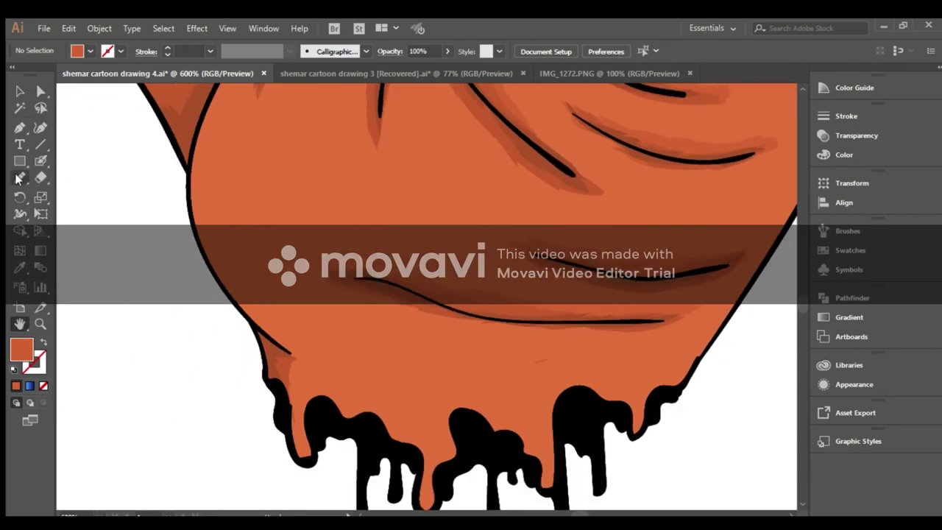
Shade the left drip edge and remaining wrinkle patches, then view the whole drawing.
left_click_drag(301, 358, 315, 458)
left_click_drag(285, 368, 322, 379)
scroll(321, 378, "up", 10)
scroll(410, 287, "up", 2)
left_click_drag(413, 285, 432, 246)
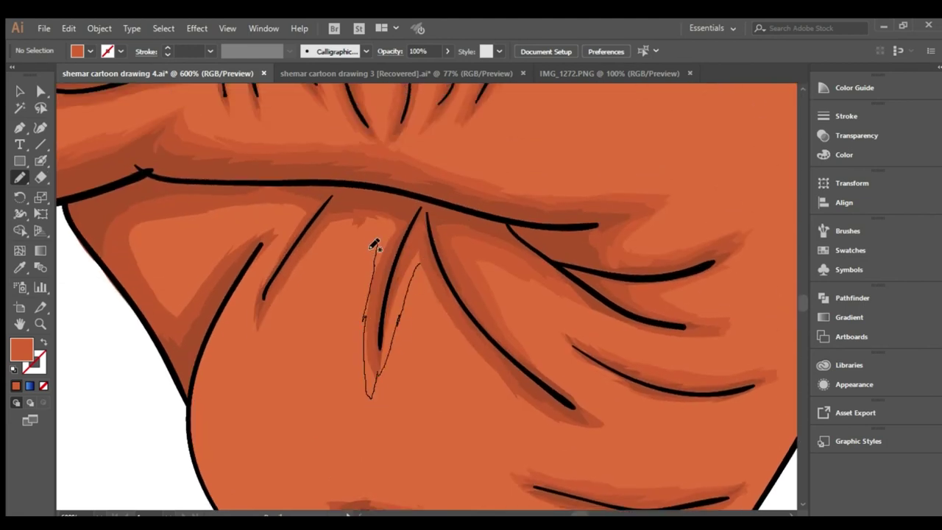
mouse_move(298, 223)
left_mouse_down()
mouse_move(177, 290)
mouse_move(221, 316)
mouse_move(295, 189)
mouse_move(309, 220)
left_mouse_up()
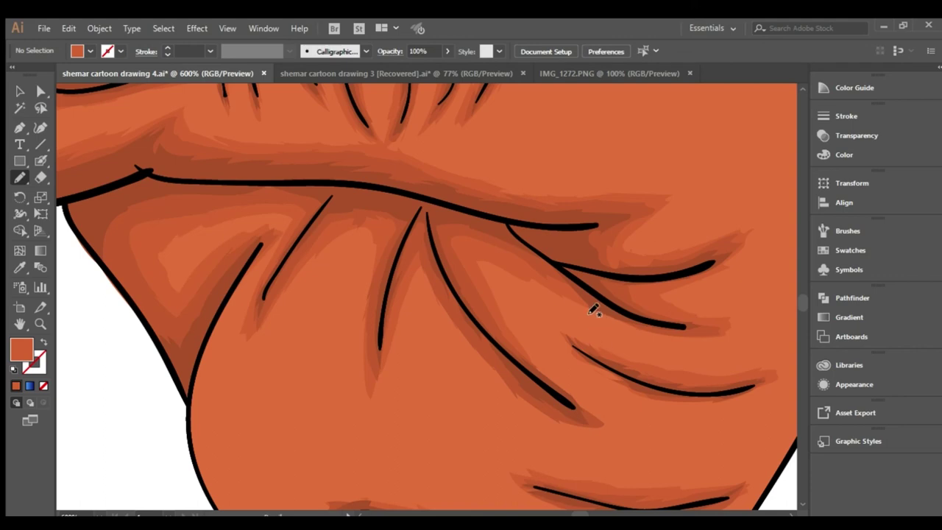
key("ctrl+0")
Zoom to the face and pencil shading along the right eyebrow, nose bridge and above the right eye.
left_click(41, 324)
left_click(420, 281)
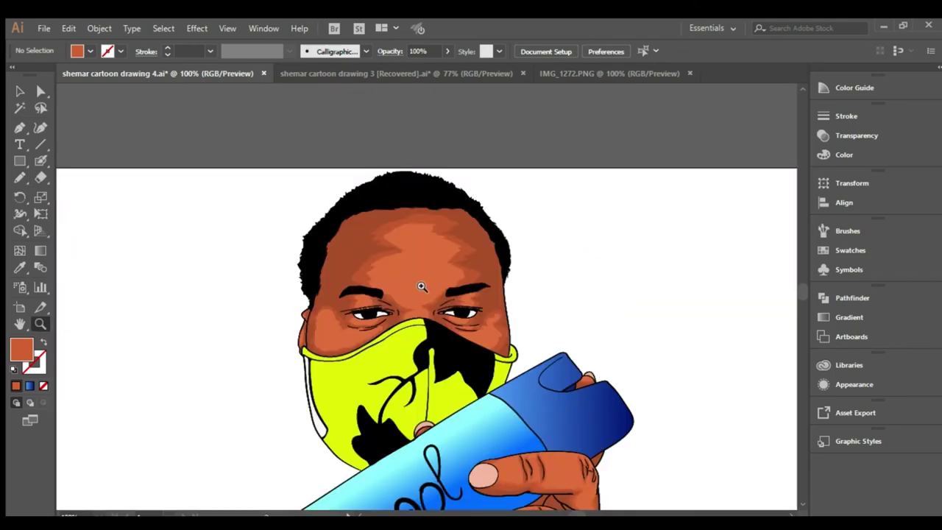
left_click(440, 309)
left_click(441, 310)
left_click(20, 179)
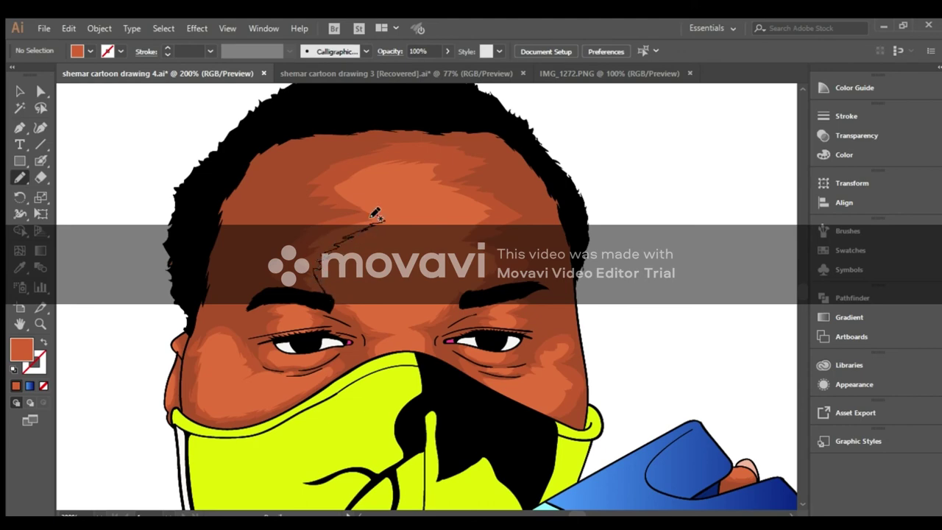
left_click_drag(469, 261, 290, 283)
key("ctrl+z")
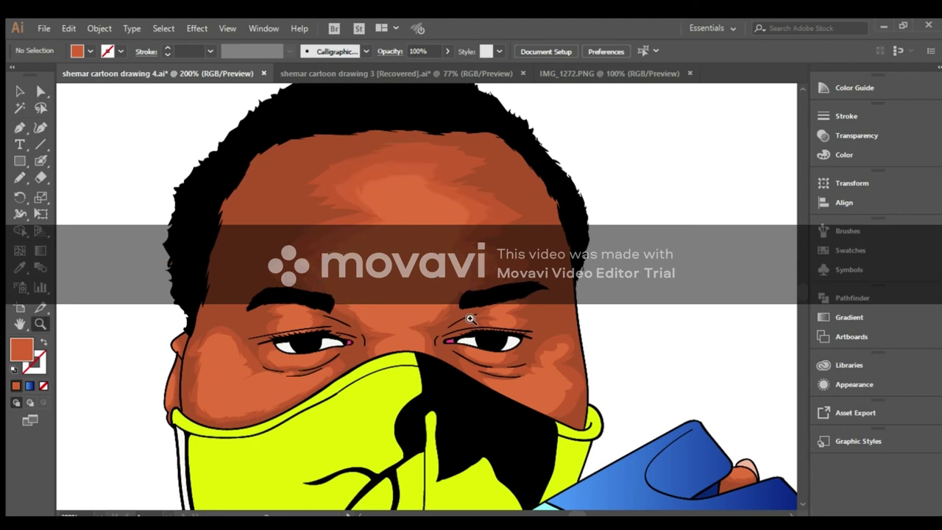
left_click(442, 316, "ctrl")
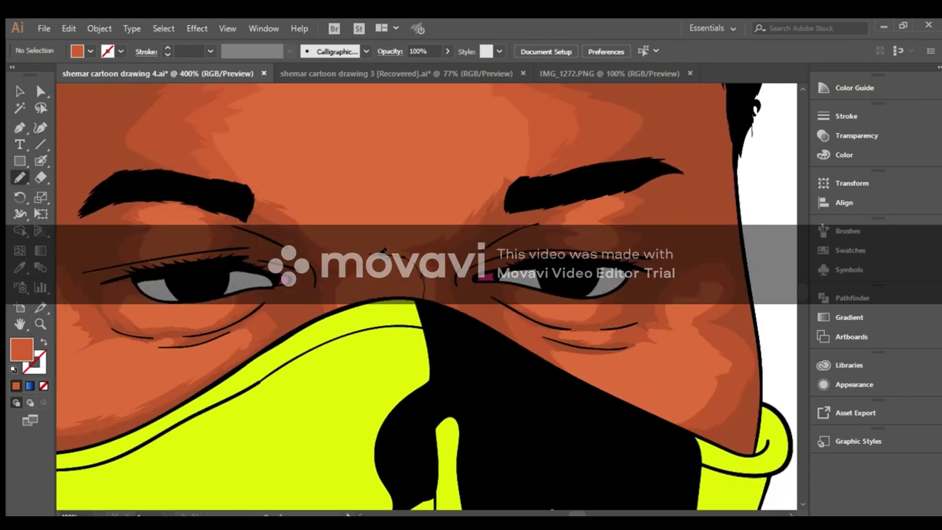
left_click_drag(454, 224, 508, 179)
mouse_move(431, 316)
left_mouse_down()
mouse_move(368, 303)
mouse_move(368, 256)
mouse_move(254, 193)
mouse_move(364, 315)
left_mouse_up()
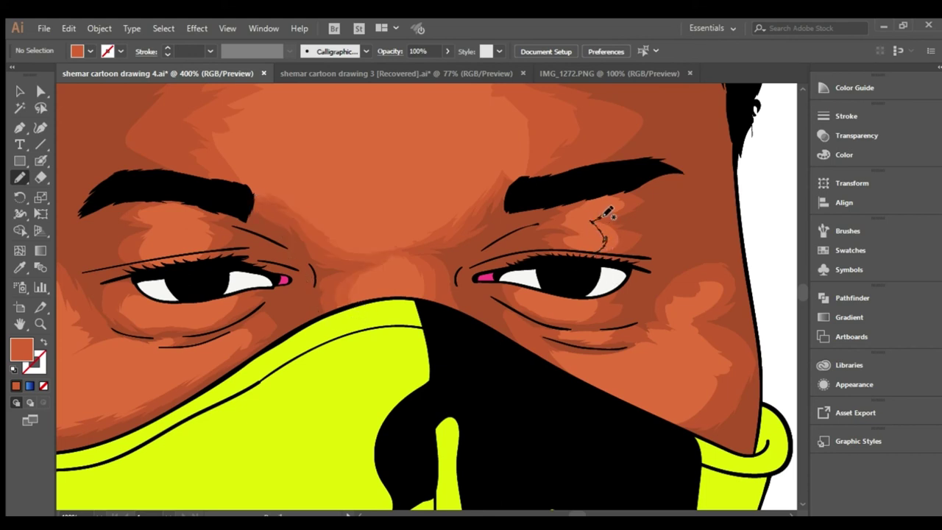
mouse_move(573, 243)
left_mouse_down()
mouse_move(565, 254)
mouse_move(592, 263)
left_mouse_up()
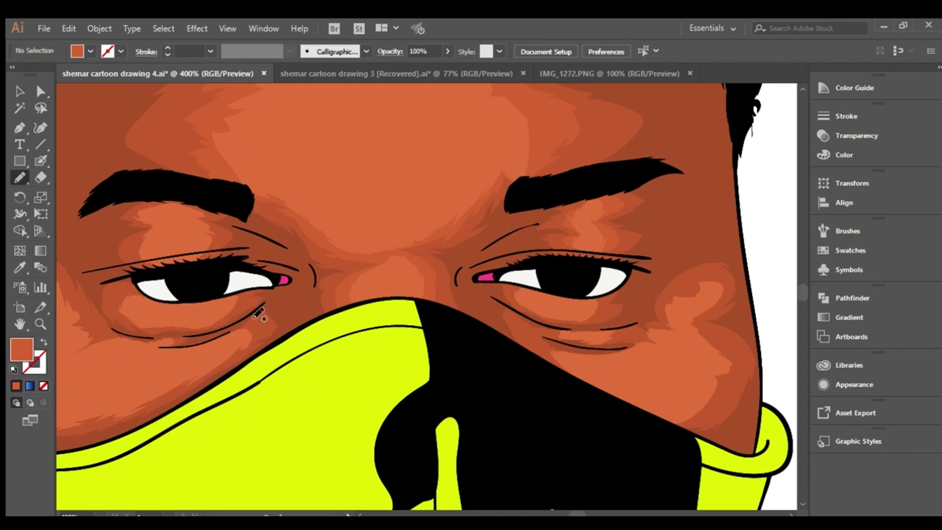
key("ctrl+plus")
key("ctrl+plus")
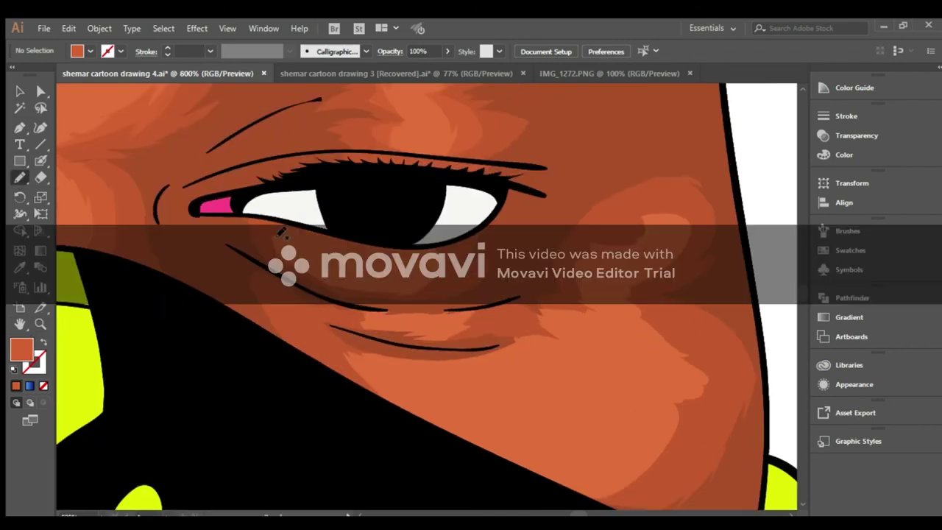
Shade under the lower lash line, beneath the eye and down the cheek.
left_click_drag(416, 267, 447, 261)
mouse_move(461, 313)
left_mouse_down()
mouse_move(362, 331)
mouse_move(475, 326)
left_mouse_up()
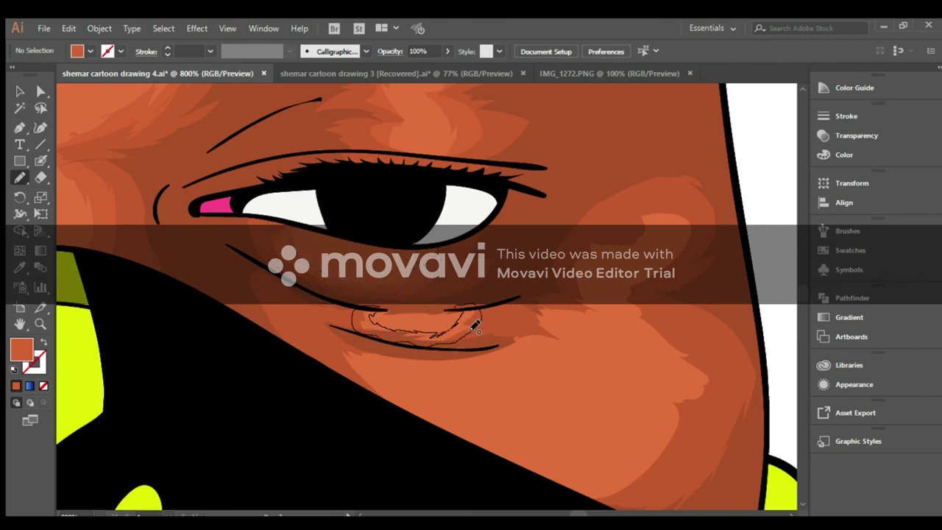
left_click_drag(383, 371, 427, 343)
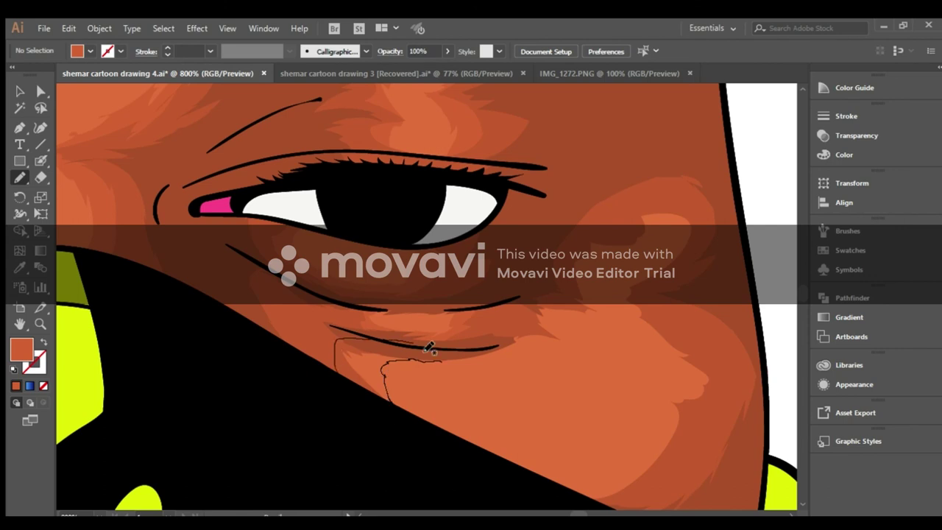
mouse_move(581, 282)
left_mouse_down()
mouse_move(611, 309)
mouse_move(642, 410)
mouse_move(579, 488)
mouse_move(673, 316)
mouse_move(697, 326)
left_mouse_up()
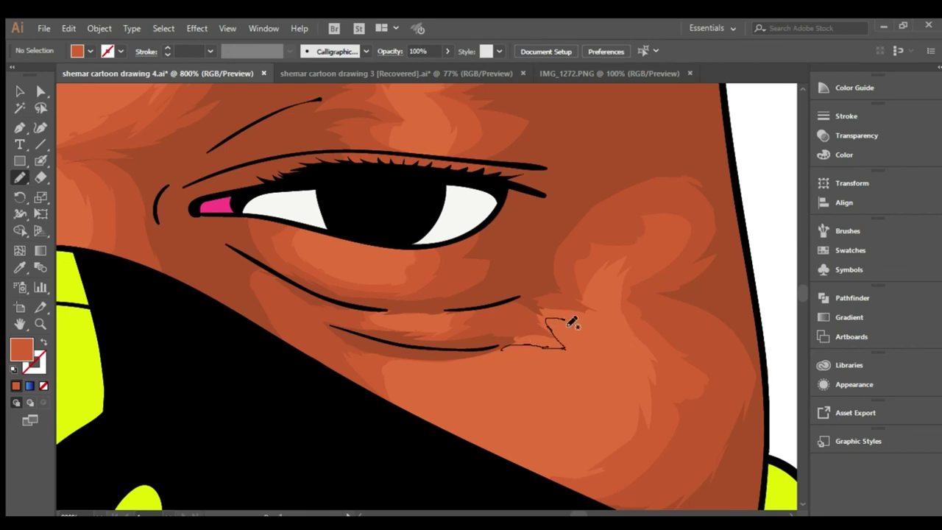
left_click_drag(543, 349, 490, 346)
scroll(237, 280, "down", 2)
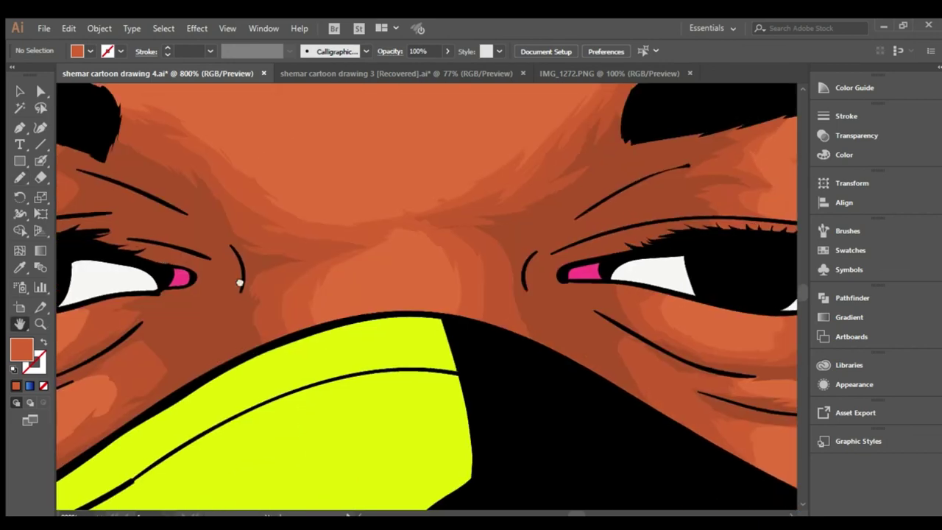
scroll(353, 292, "up", 2)
Shade the other eye between eyelid and brow, under the eye and on the cheek.
left_click_drag(353, 292, 383, 435)
scroll(363, 280, "up", 1)
left_click_drag(396, 299, 398, 298)
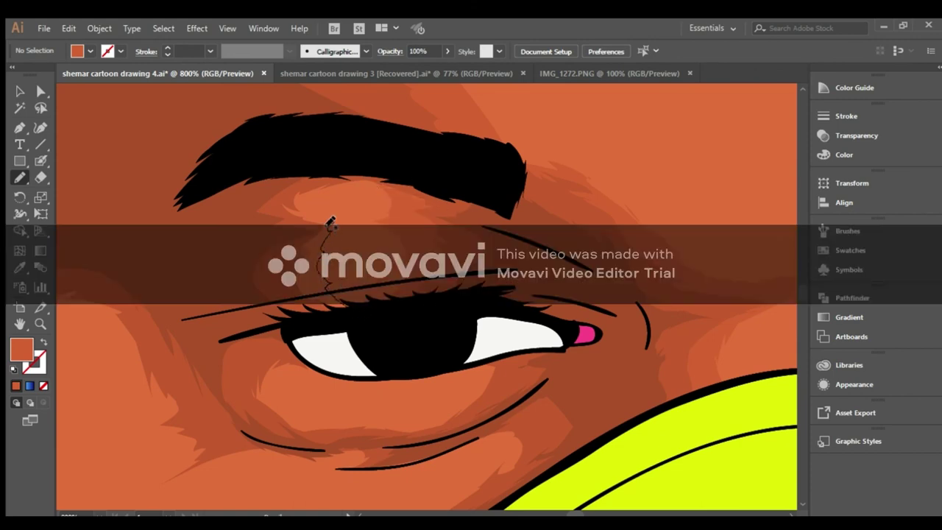
scroll(800, 501, "down", 3)
mouse_move(455, 259)
left_mouse_down()
mouse_move(372, 294)
mouse_move(306, 254)
mouse_move(265, 291)
mouse_move(499, 229)
left_mouse_up()
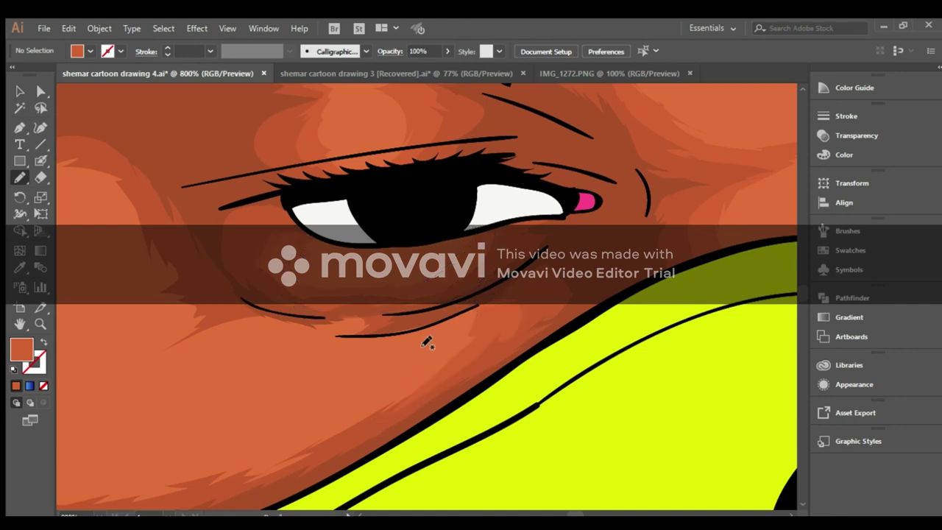
mouse_move(335, 341)
left_mouse_down()
mouse_move(159, 353)
mouse_move(288, 302)
mouse_move(379, 340)
left_mouse_up()
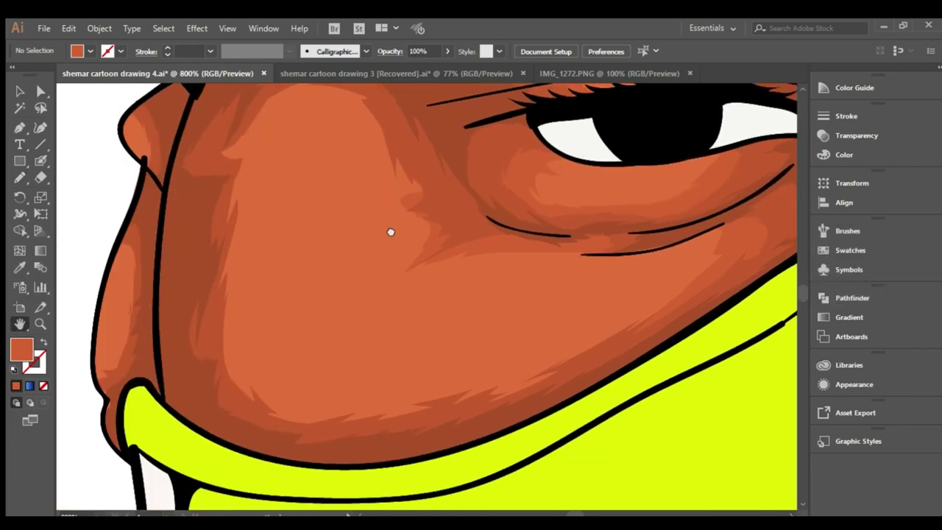
Shade along the chin edge and cheek, then view the whole artboard.
mouse_move(647, 291)
left_mouse_down()
mouse_move(309, 416)
mouse_move(220, 284)
mouse_move(345, 408)
left_mouse_up()
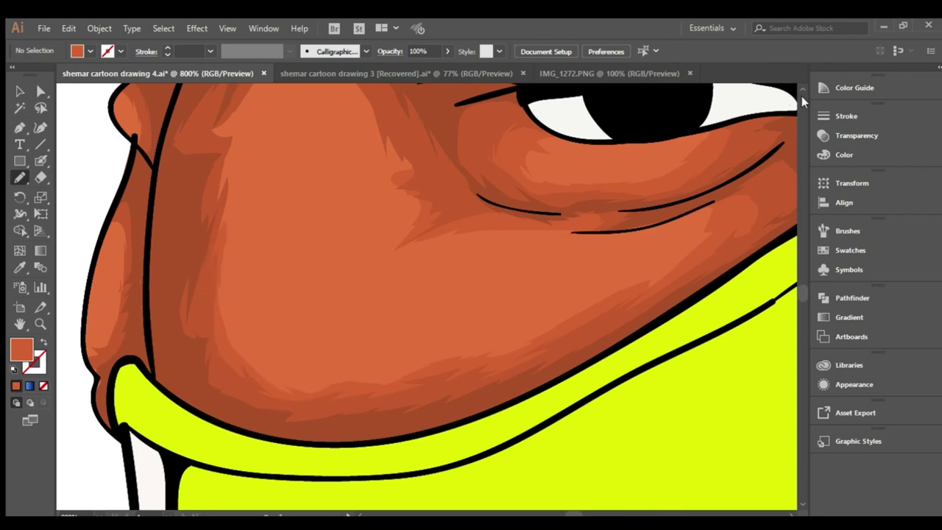
scroll(463, 261, "up", 3)
mouse_move(396, 333)
left_mouse_down()
mouse_move(368, 276)
mouse_move(250, 254)
mouse_move(235, 368)
mouse_move(311, 185)
mouse_move(399, 326)
mouse_move(393, 330)
left_mouse_up()
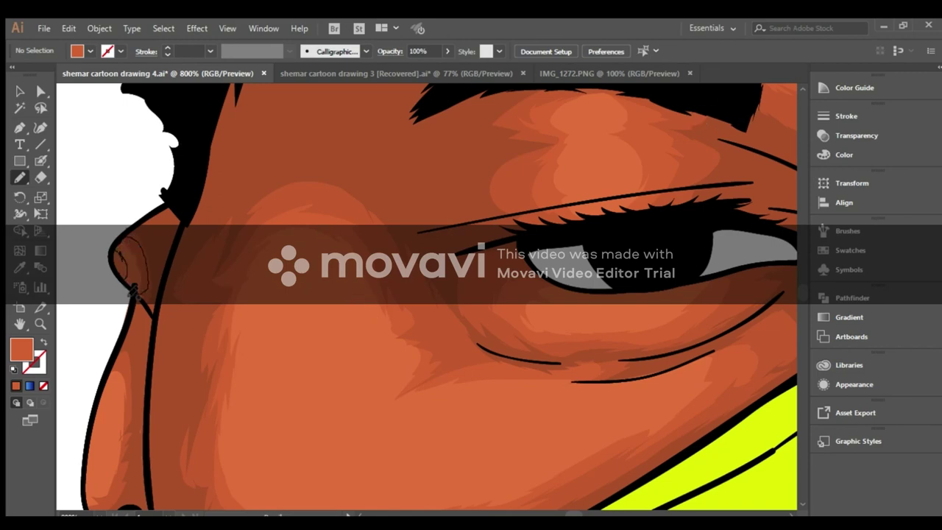
key("space")
mouse_move(132, 355)
left_mouse_down()
mouse_move(187, 231)
mouse_move(211, 273)
mouse_move(191, 389)
left_mouse_up()
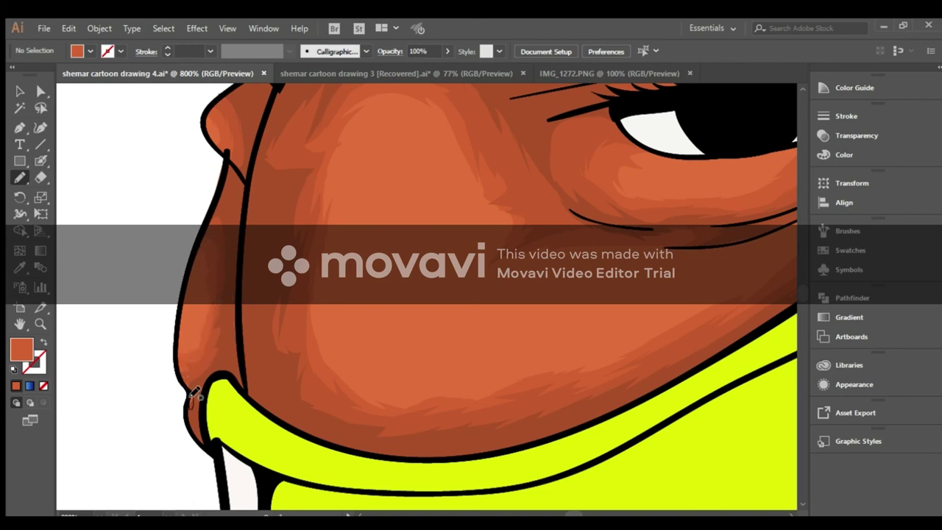
key("ctrl+0")
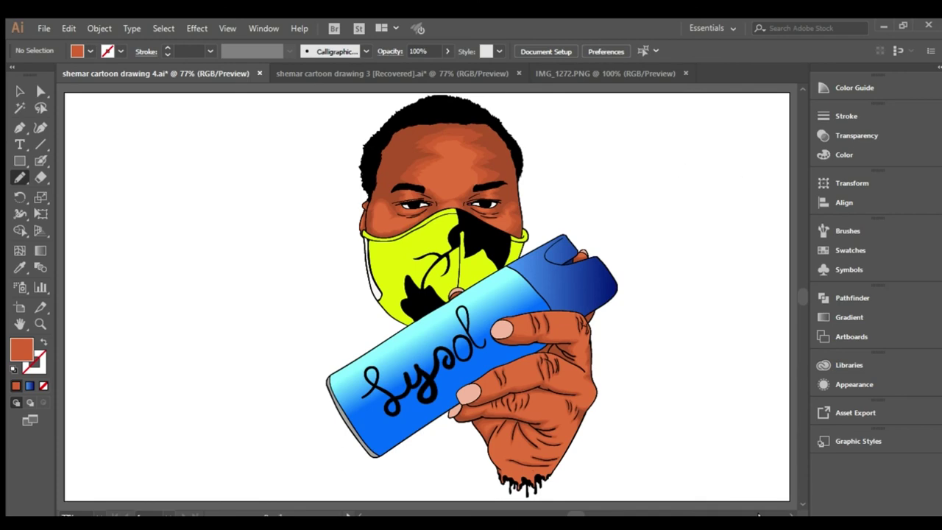
Paint lighter highlights on the forehead, left cheek and above the right eye.
key("z")
left_click(459, 177)
left_click(459, 177)
left_click(391, 329)
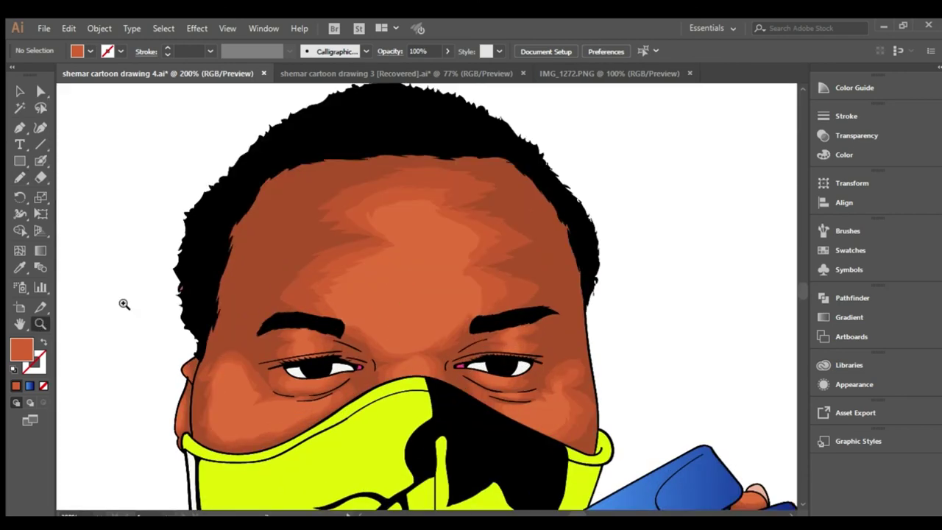
left_click(16, 179)
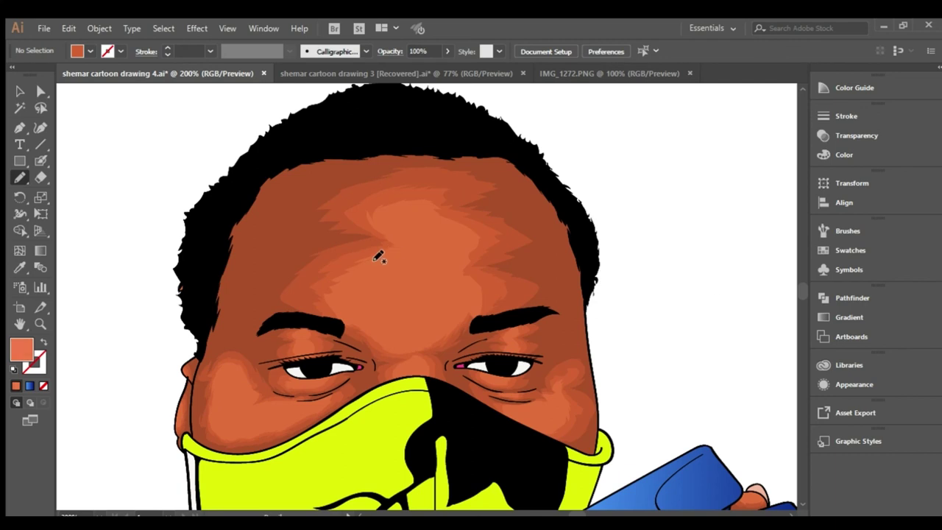
mouse_move(414, 223)
left_mouse_down()
mouse_move(374, 292)
mouse_move(391, 224)
left_mouse_up()
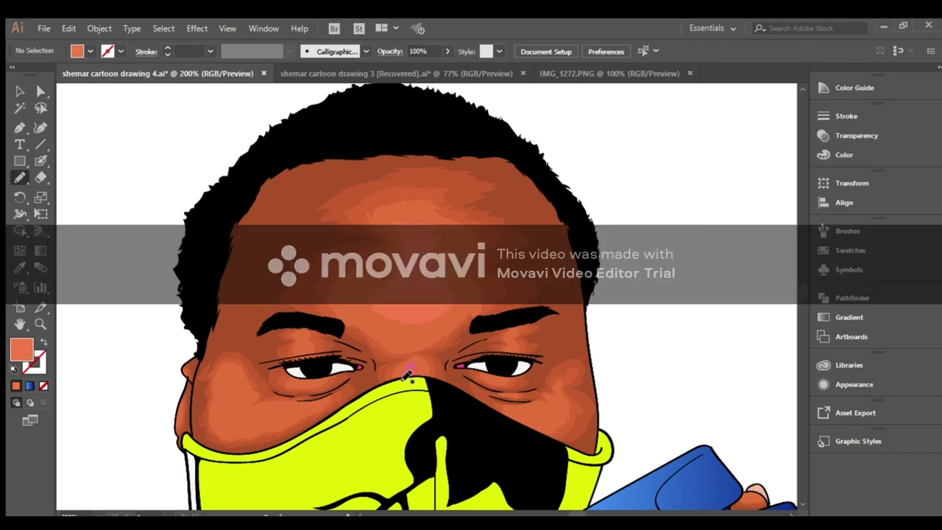
mouse_move(225, 375)
left_mouse_down()
mouse_move(250, 429)
mouse_move(228, 438)
left_mouse_up()
left_click_drag(508, 333, 517, 354)
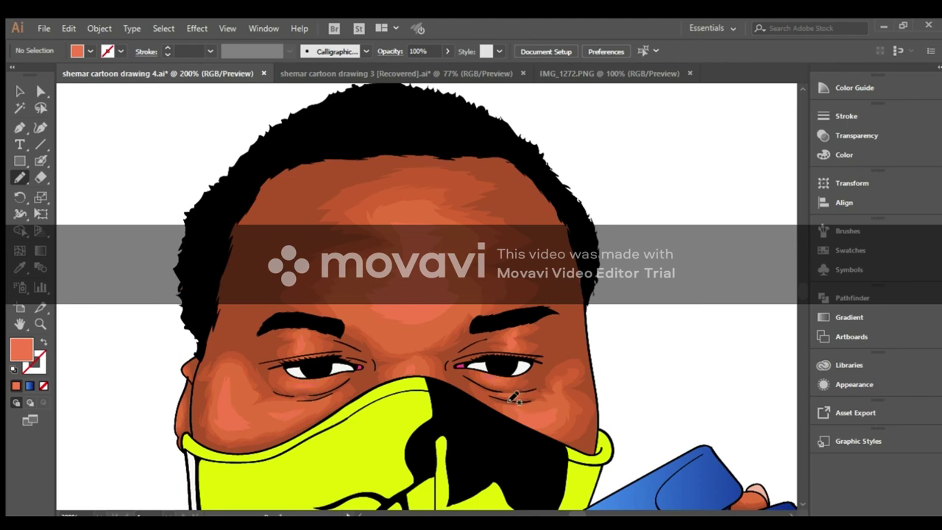
key("z")
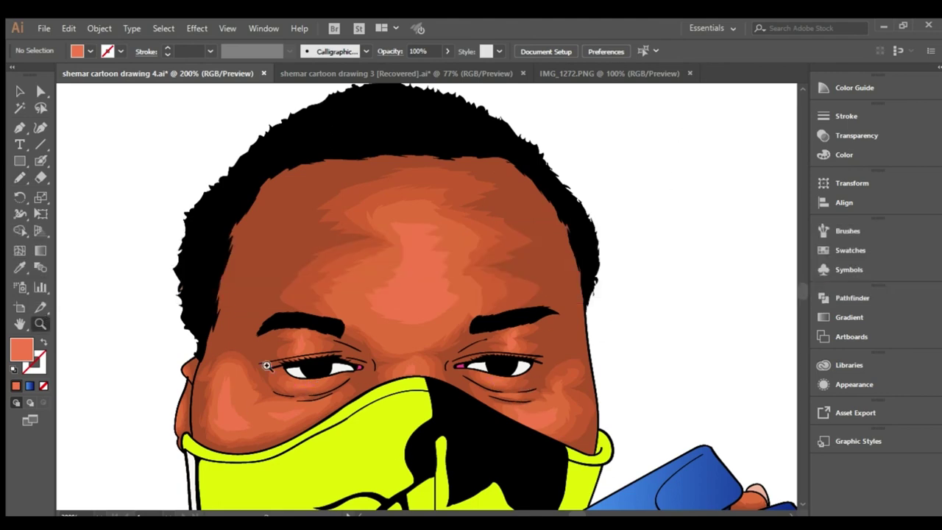
left_click_drag(311, 384, 346, 331)
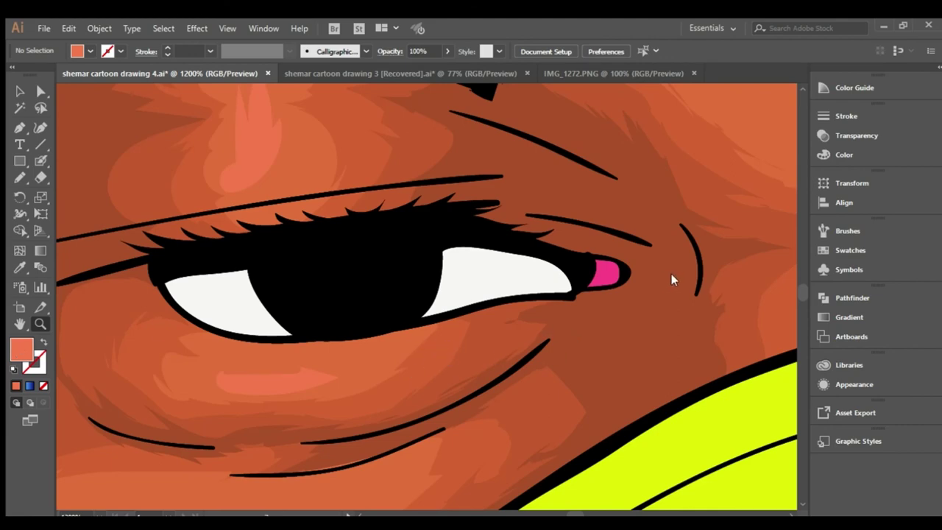
Pencil grey shadows along the tops of the left and right eye whites.
key("n")
mouse_move(162, 282)
left_mouse_down()
mouse_move(185, 305)
mouse_move(534, 267)
mouse_move(378, 238)
left_mouse_up()
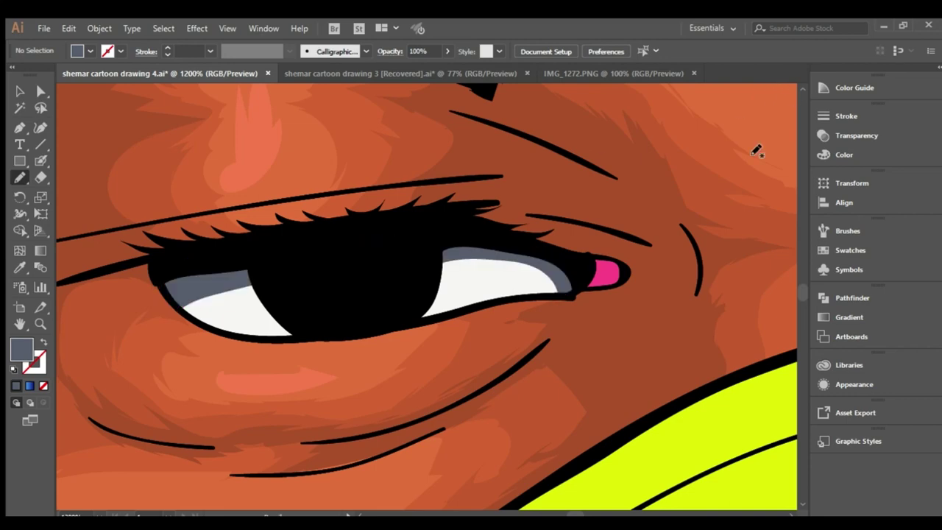
left_click_drag(733, 445, 789, 513)
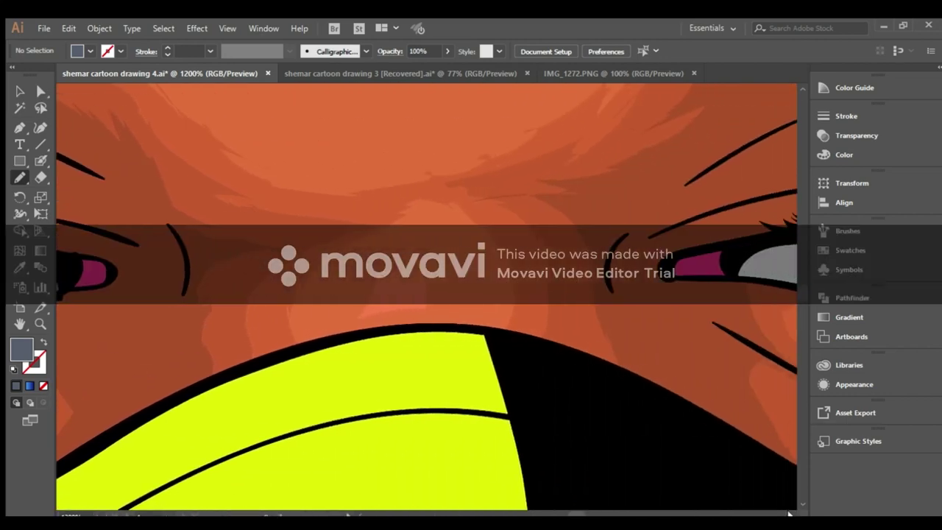
scroll(790, 513, "right", 5)
left_click_drag(324, 276, 604, 250)
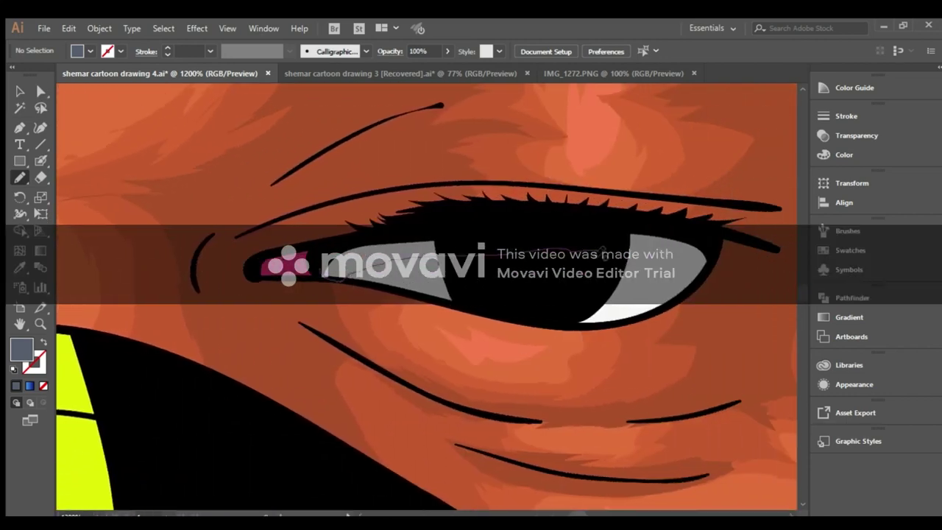
left_click_drag(604, 251, 324, 272)
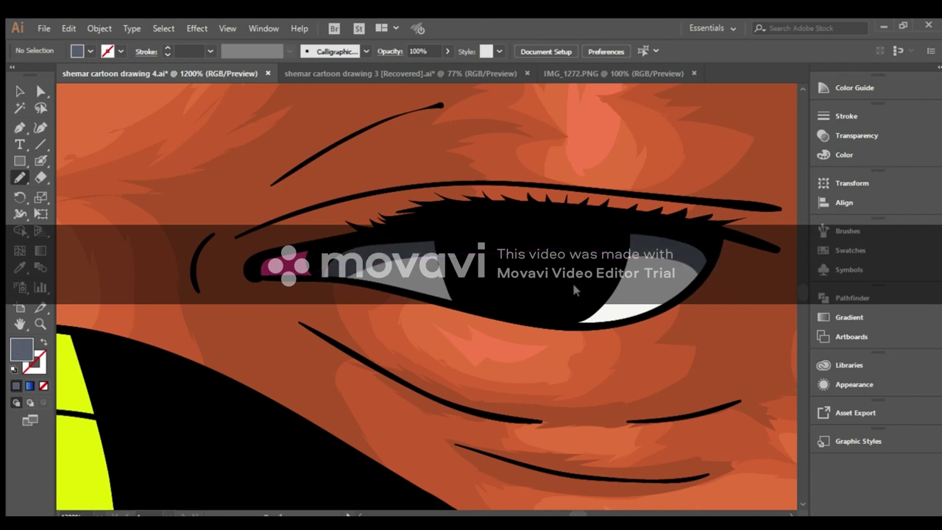
Sample the pink eye corner and pencil darker maroon shading inside the corners.
left_click(19, 267)
left_click(278, 266)
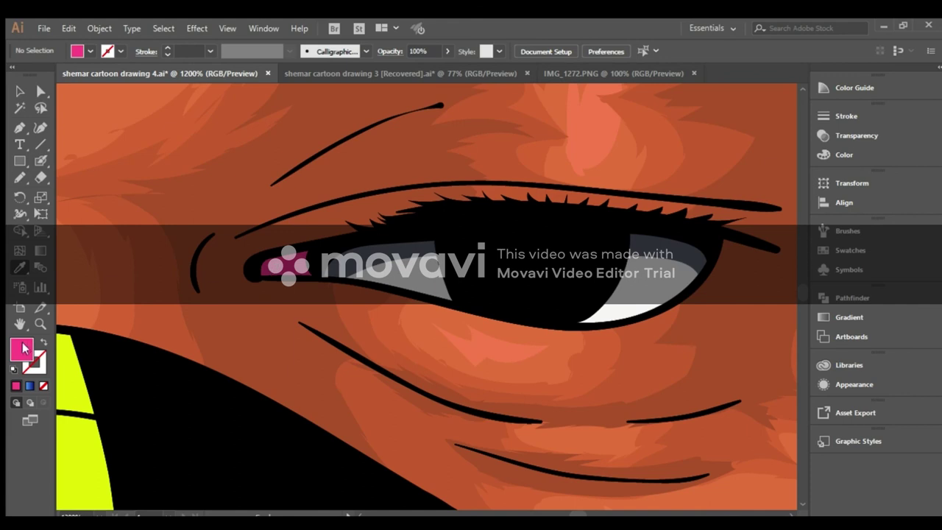
key("n")
mouse_move(309, 274)
left_mouse_down()
mouse_move(276, 259)
mouse_move(310, 254)
left_mouse_up()
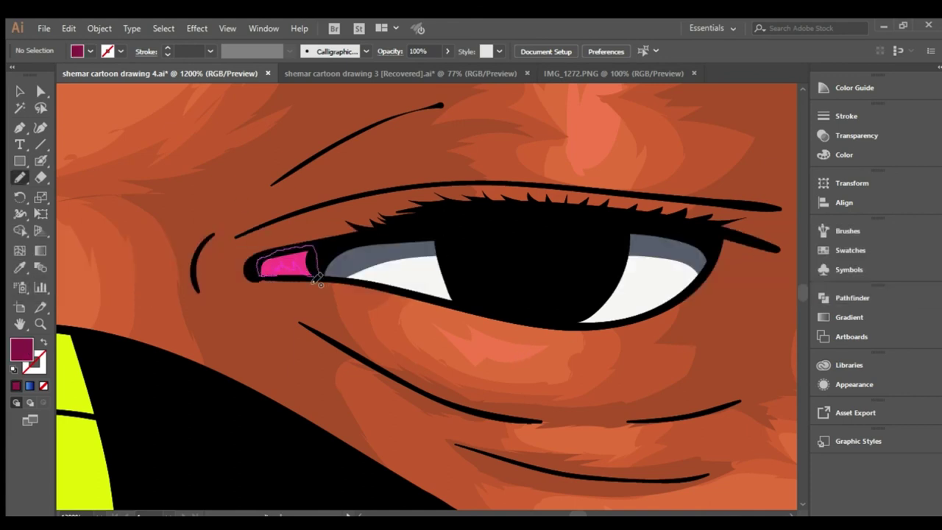
double_click(40, 324)
double_click(41, 324)
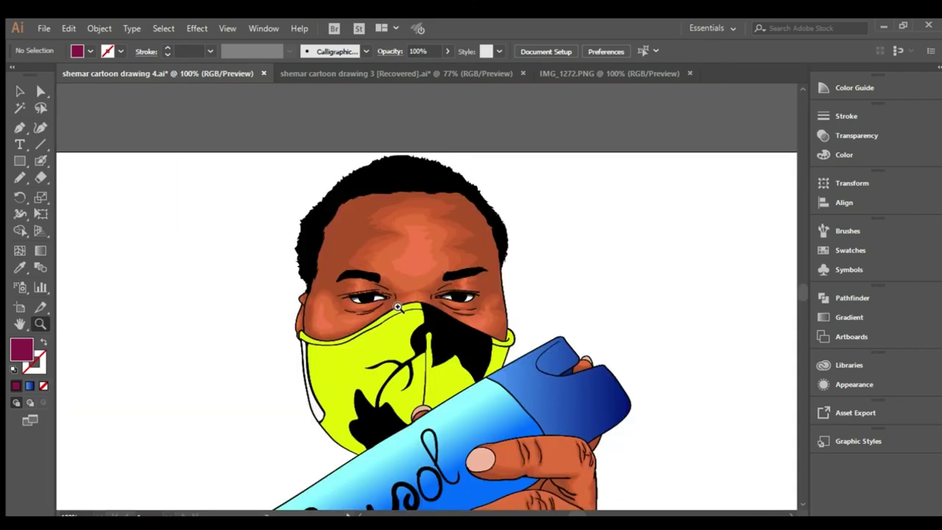
left_click_drag(427, 284, 418, 290)
left_click(418, 291)
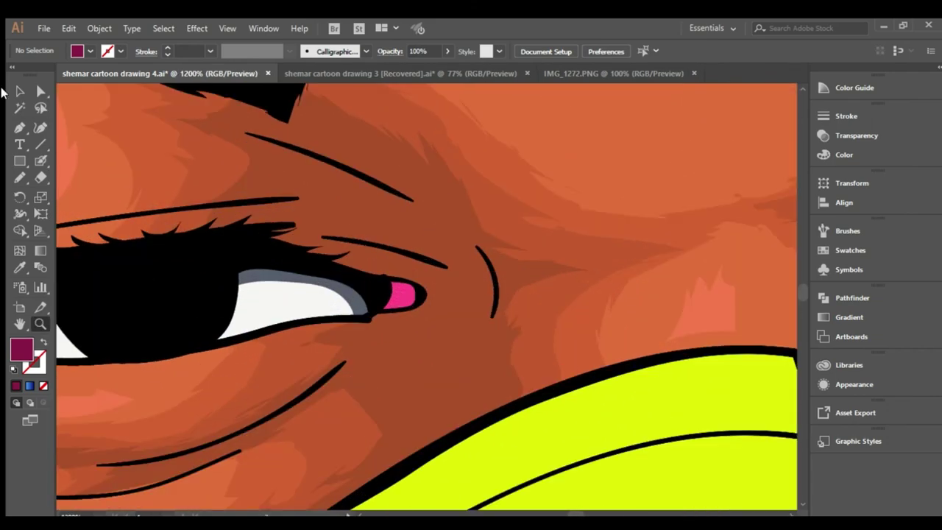
key("n")
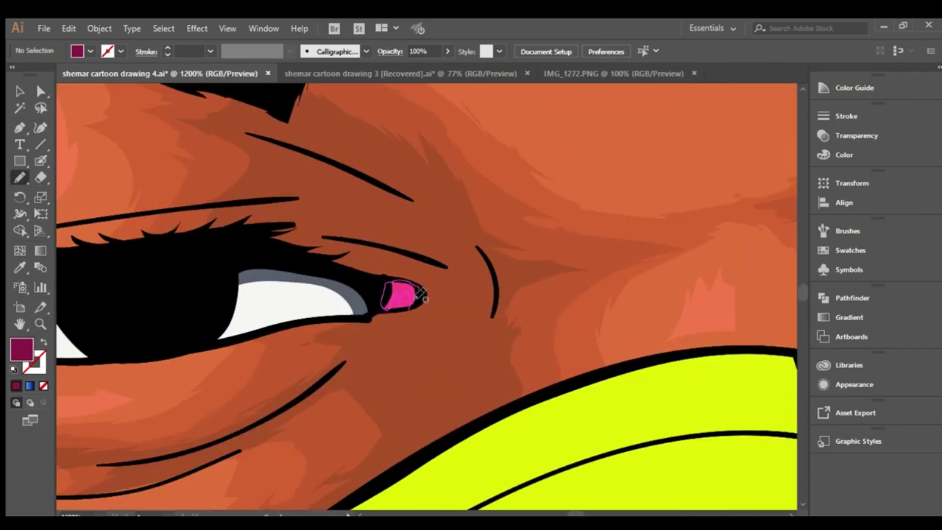
left_click_drag(414, 322, 402, 289)
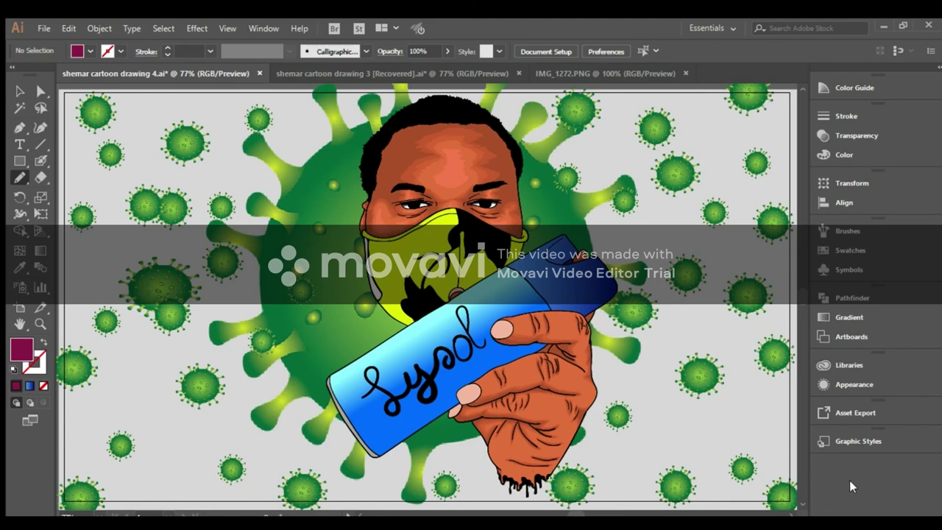
Marquee-select the whole masked figure, nudge it slightly left, and deselect.
left_click(20, 91)
left_click_drag(289, 93, 639, 502)
left_click_drag(478, 273, 458, 300)
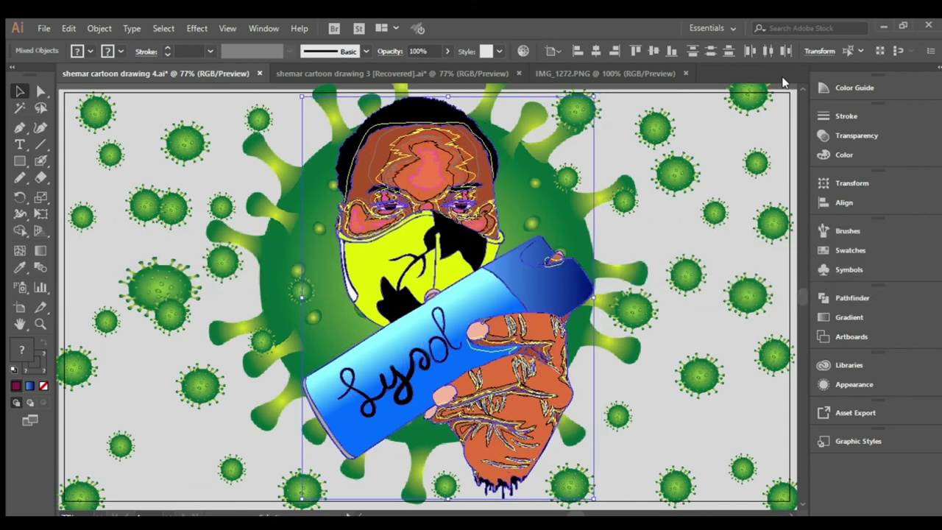
left_click(700, 131)
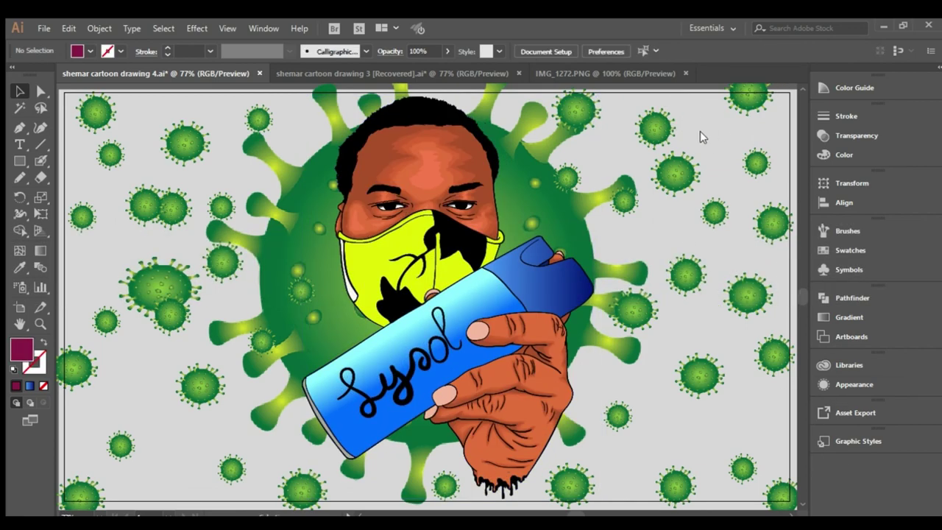
Zoom in closely on the left eye.
left_click(41, 324)
left_click(432, 265)
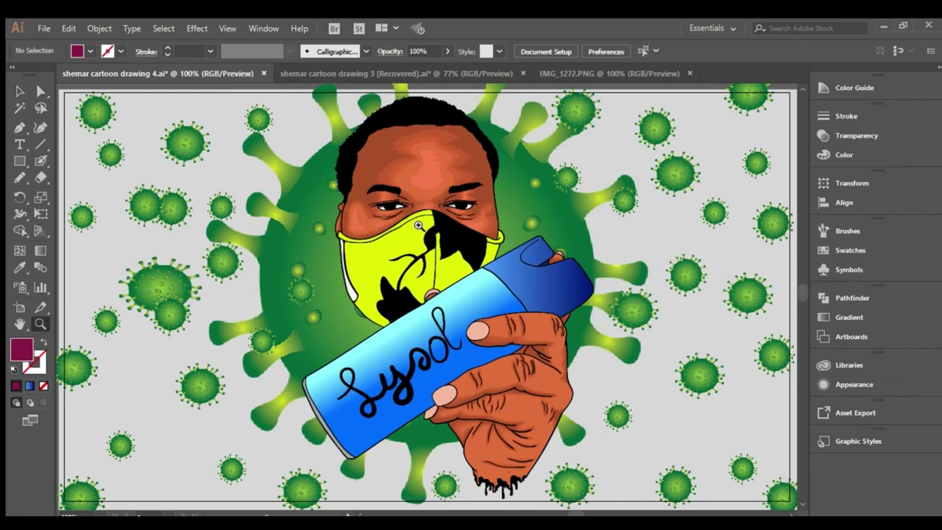
left_click(432, 265)
left_click(433, 265)
left_click(433, 265)
left_click(432, 266)
left_click(432, 265)
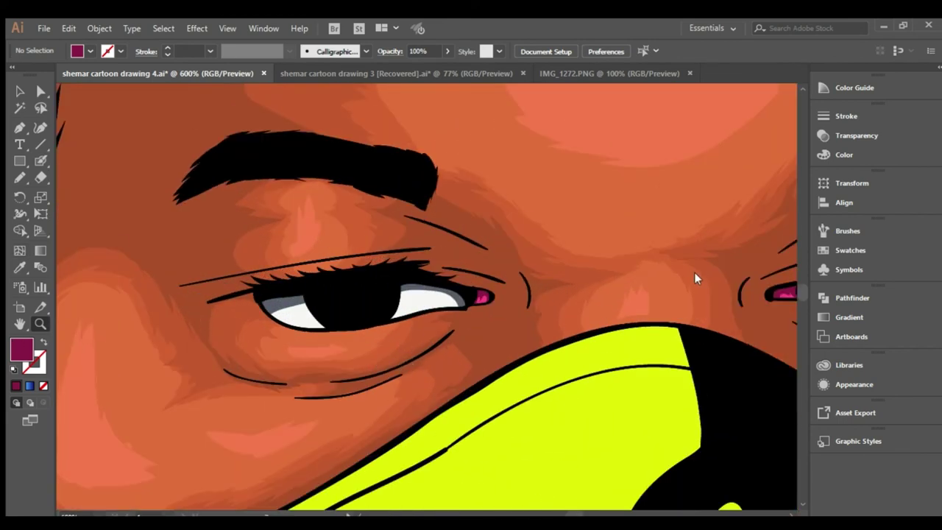
Paint white highlight dots on the right pupil and two spots on the left pupil.
key("n")
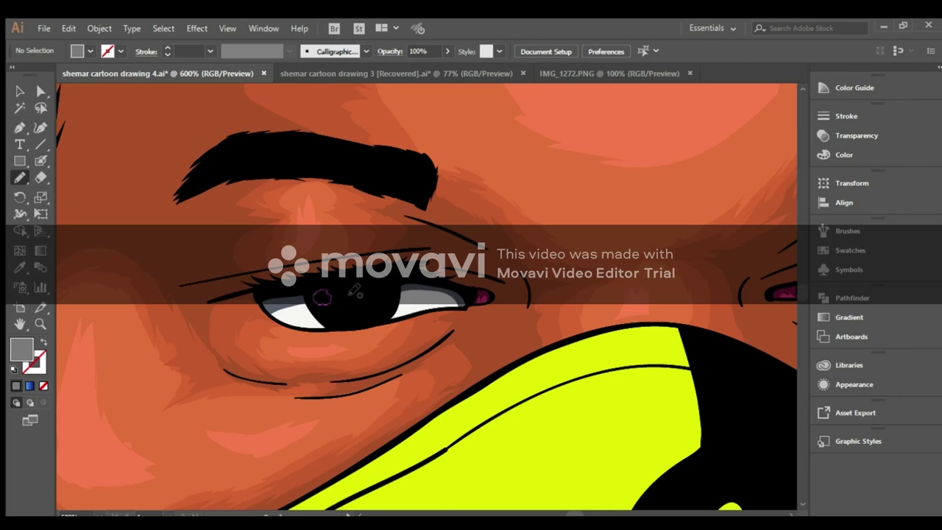
left_click(788, 513)
left_click(788, 513)
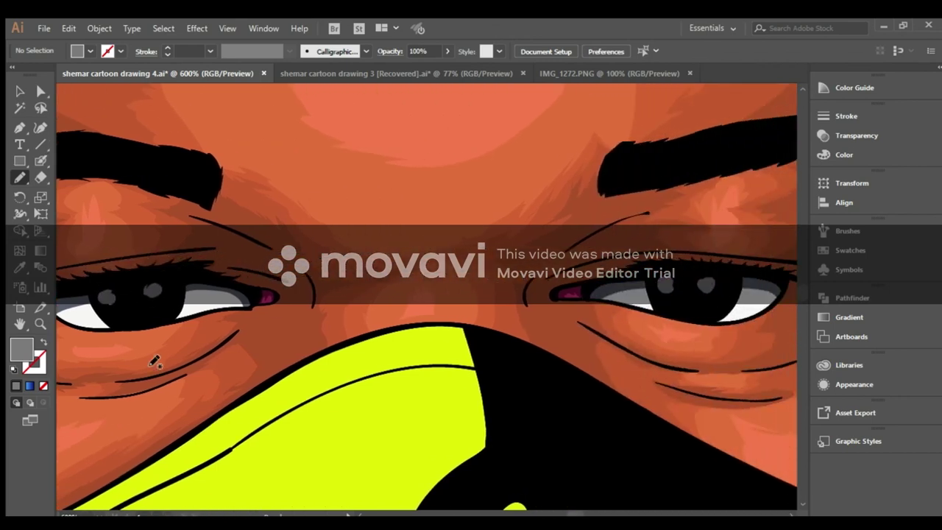
left_click(705, 286)
left_click(666, 287)
left_click(107, 296)
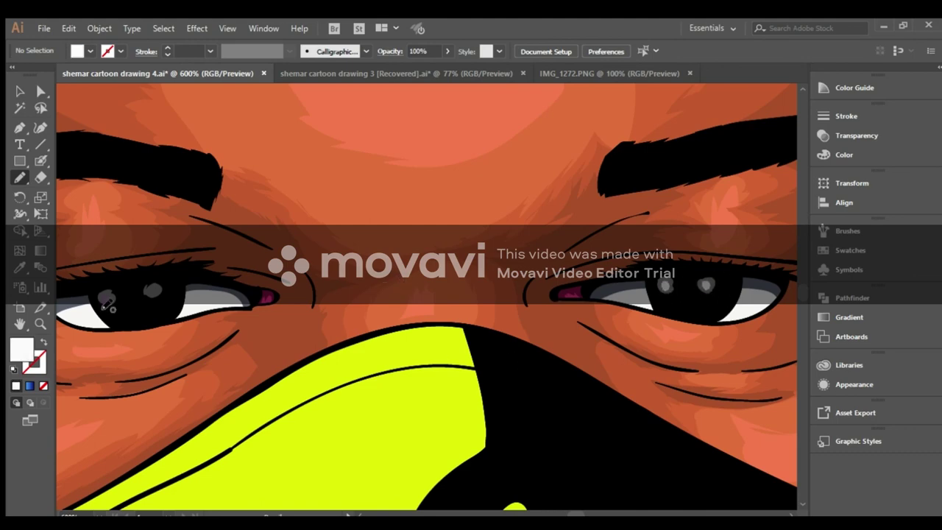
left_click(152, 293)
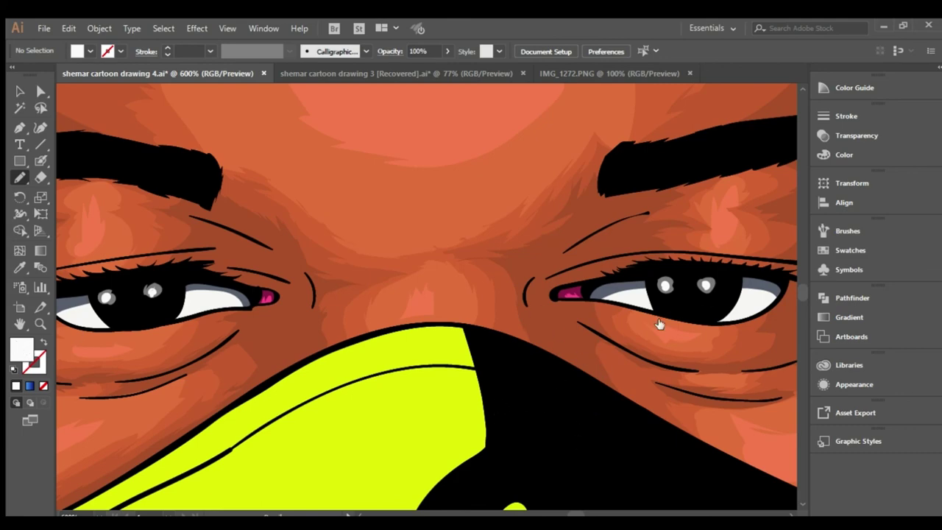
Add dark brown iris shading and red iris highlights in both pupils, then fit the artboard.
left_click(689, 284)
left_click_drag(662, 307, 664, 313)
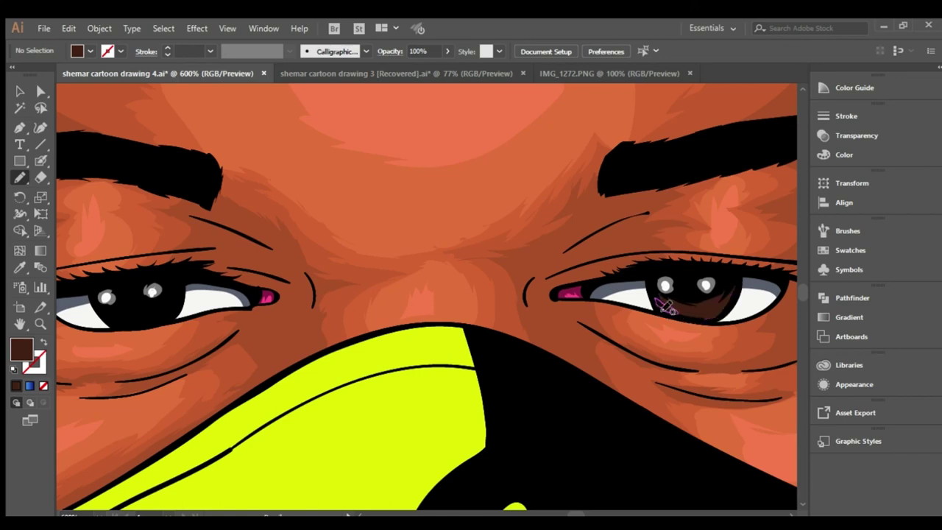
mouse_move(104, 318)
left_mouse_down()
mouse_move(158, 323)
mouse_move(103, 316)
left_mouse_up()
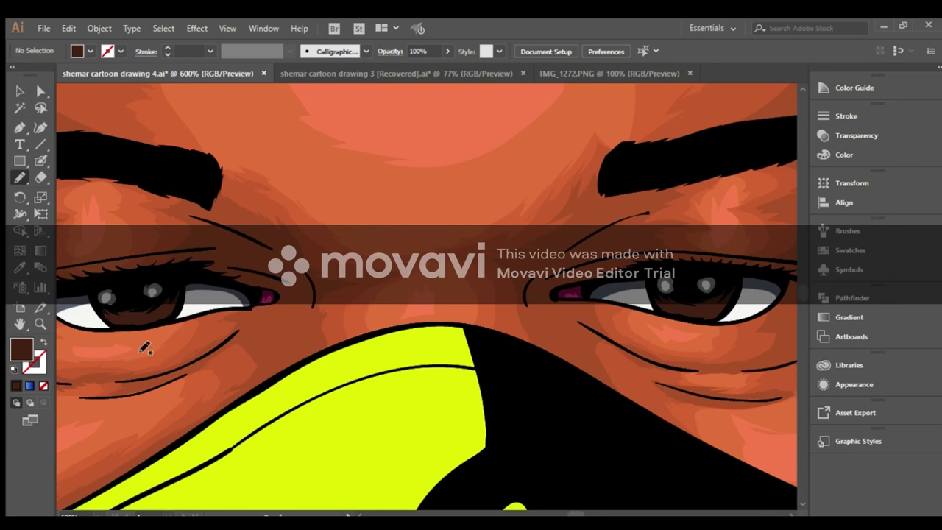
mouse_move(692, 311)
left_mouse_down()
mouse_move(685, 318)
mouse_move(703, 313)
left_mouse_up()
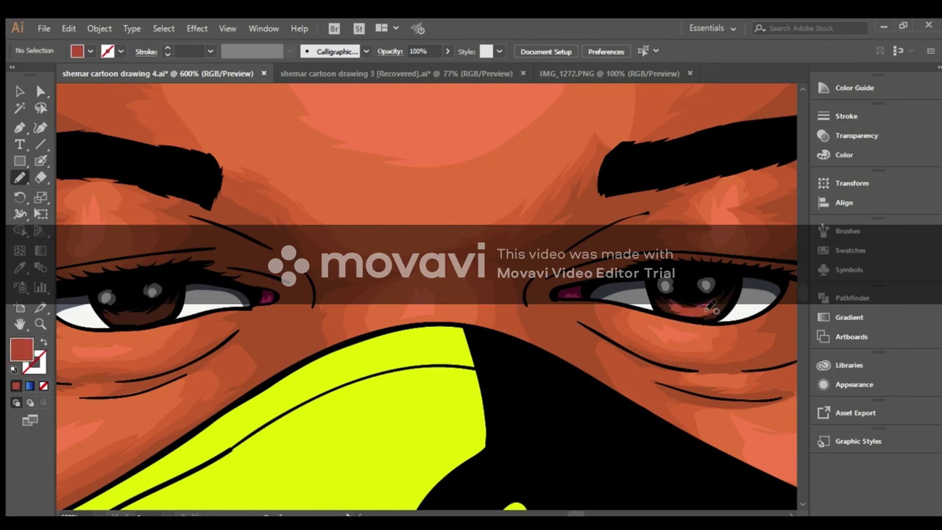
left_click_drag(134, 315, 151, 324)
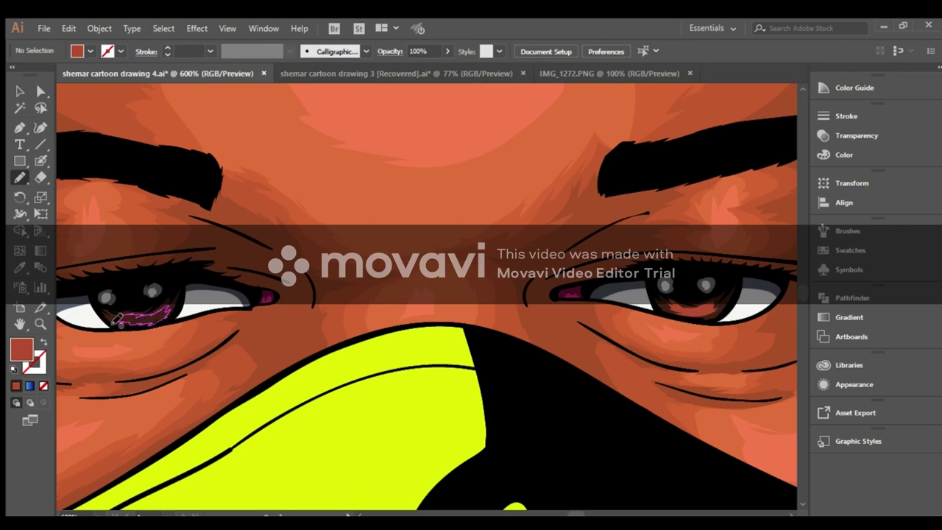
key("ctrl+0")
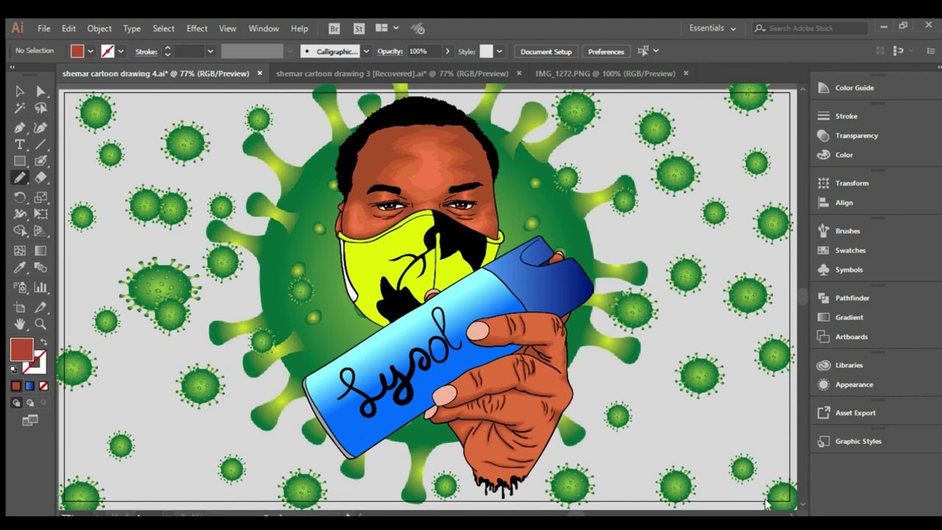
Start a thin 1 pt unfilled Paintbrush line on the spray can's nozzle.
left_click(42, 162)
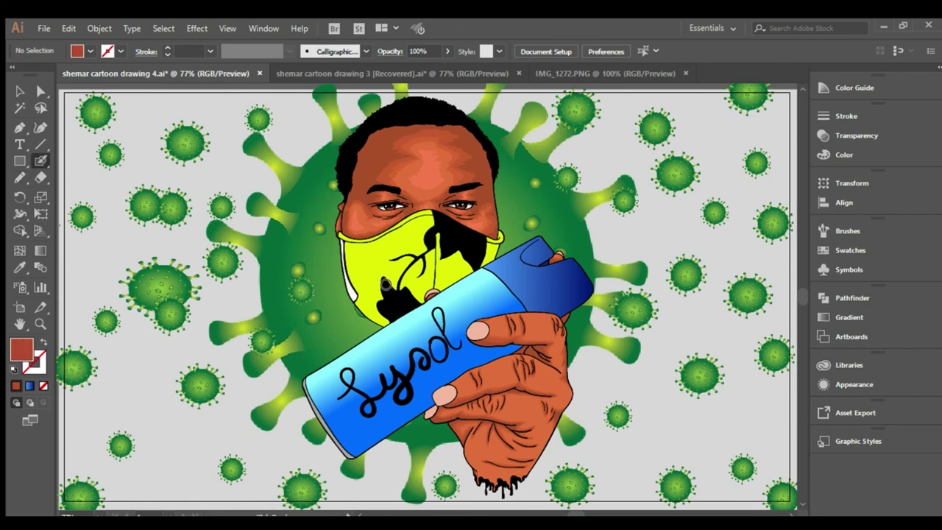
left_click_drag(561, 250, 569, 261)
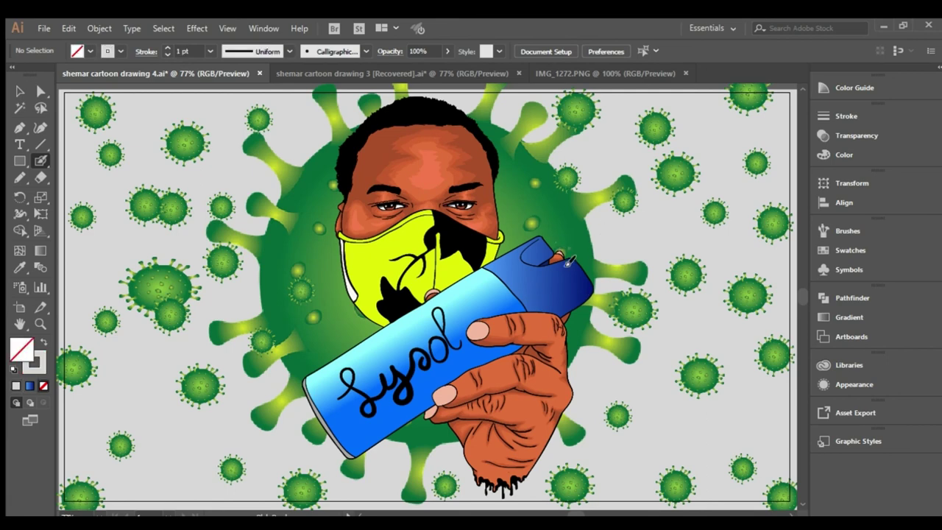